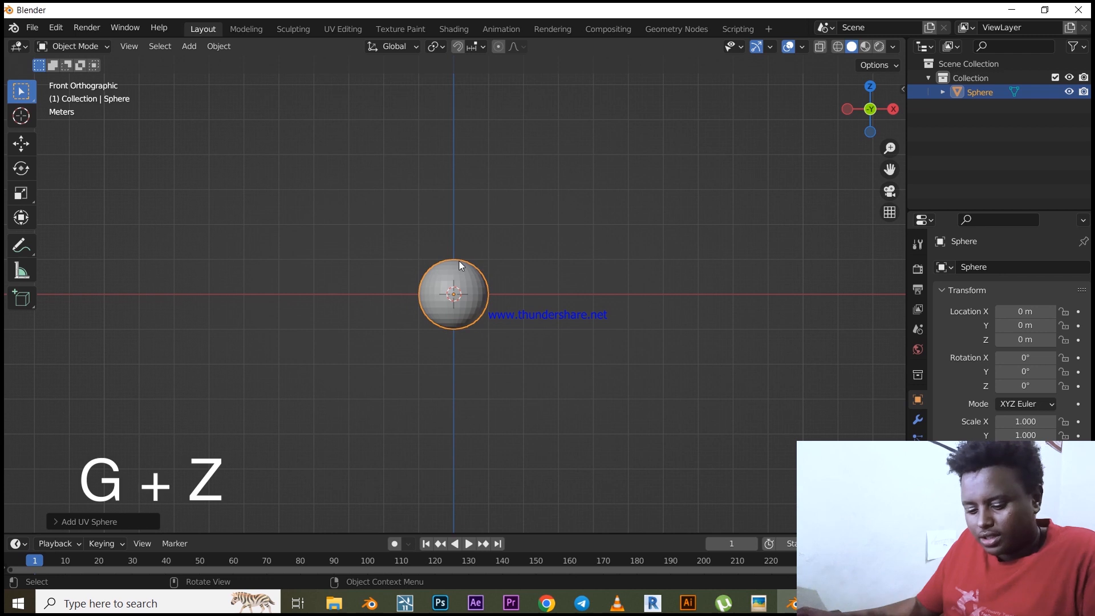
Step: Raise the sphere straight up along the Z axis to a height of about 8.26 m
key(g)
key(z)
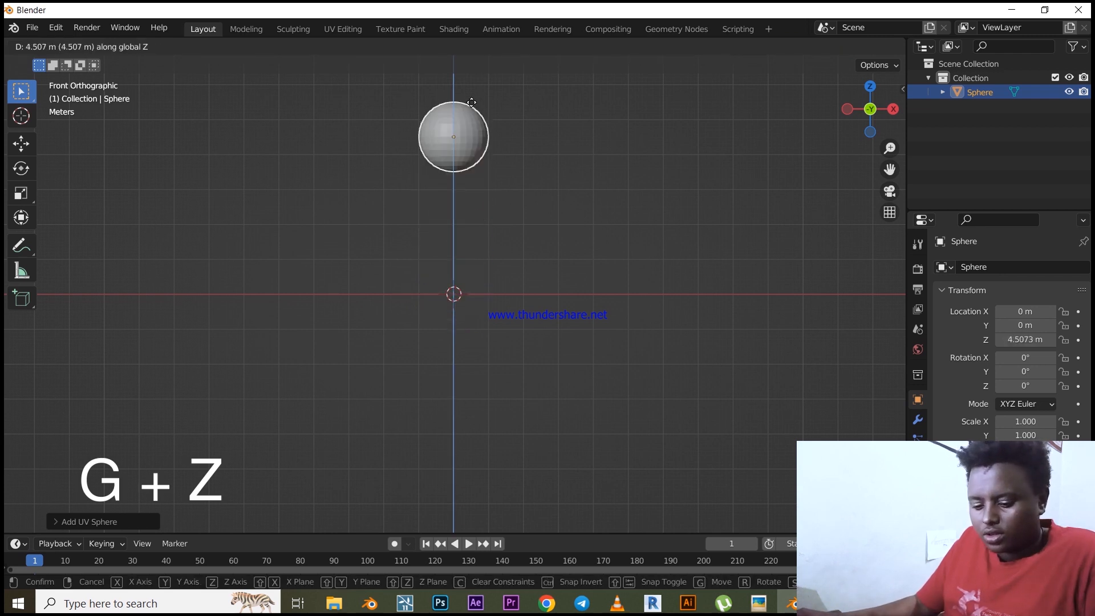
click(470, 88)
shift+middle_drag(482, 206, 471, 409)
key(g)
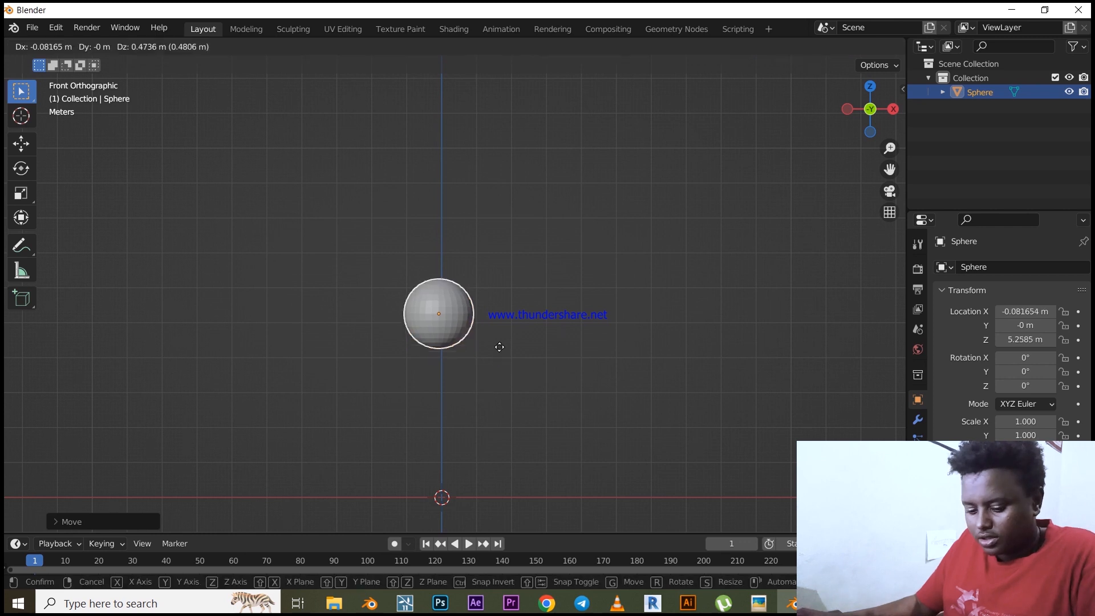
key(z)
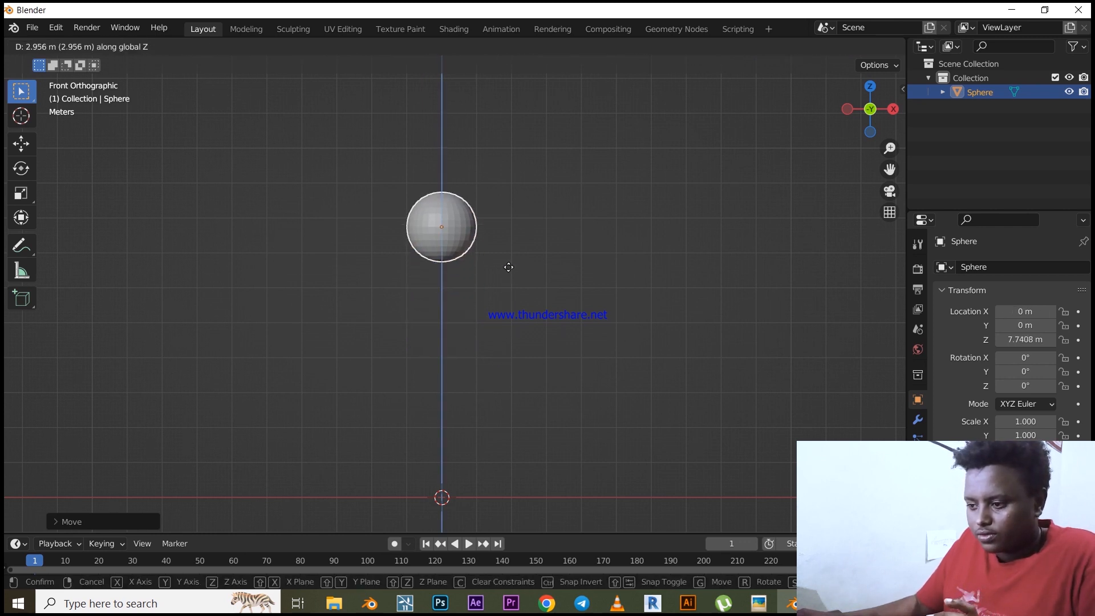
click(509, 253)
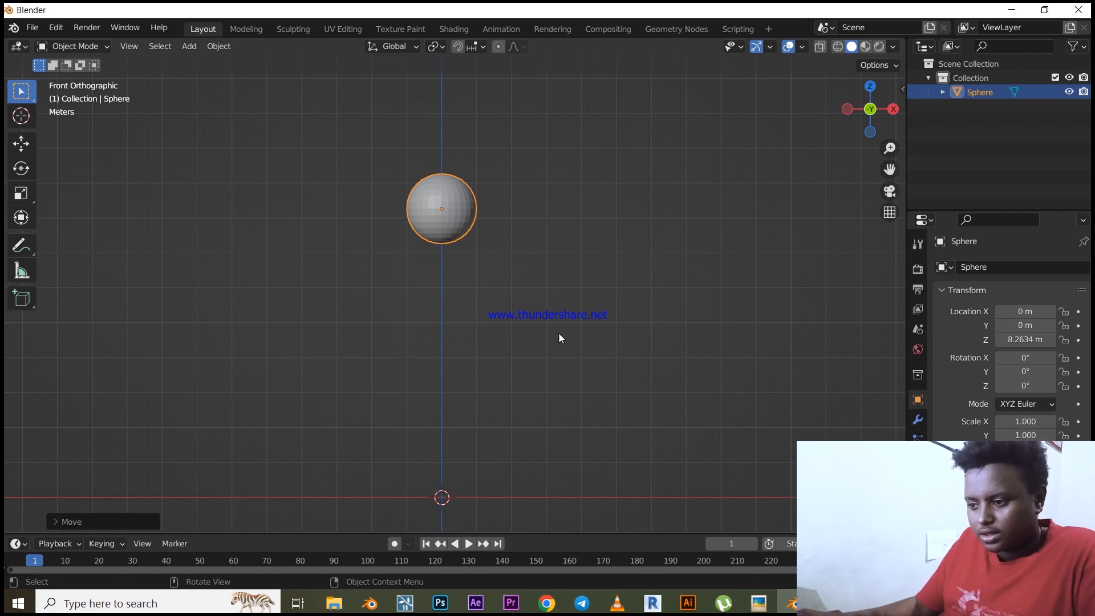
Step: Stretch the sphere along the Z axis by a factor of about 1.15 to make an egg-shaped head, and deselect it
key(s)
key(z)
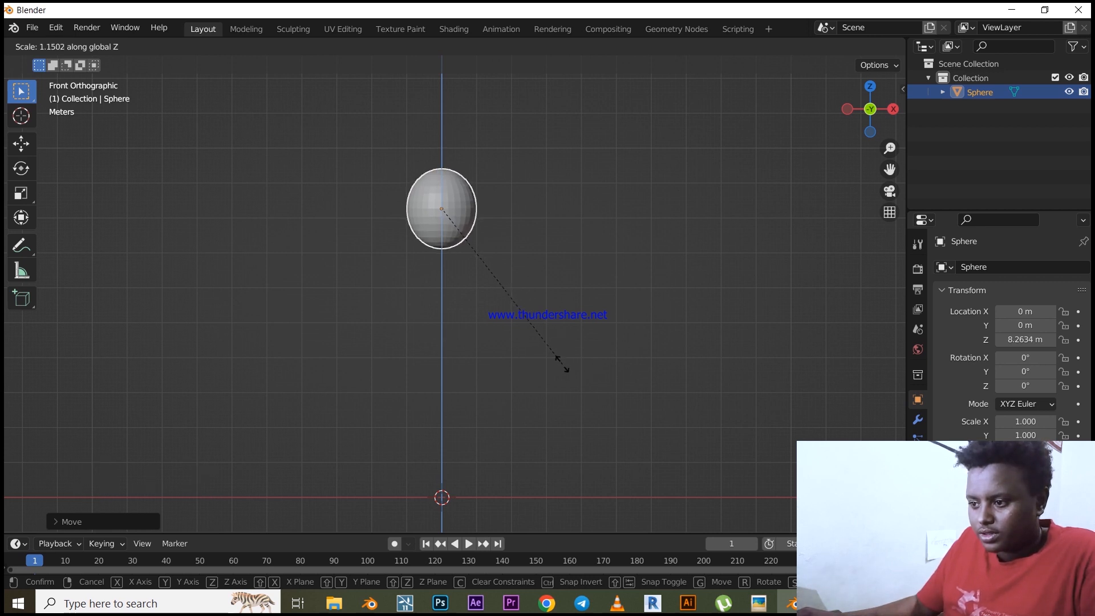
click(562, 361)
click(566, 285)
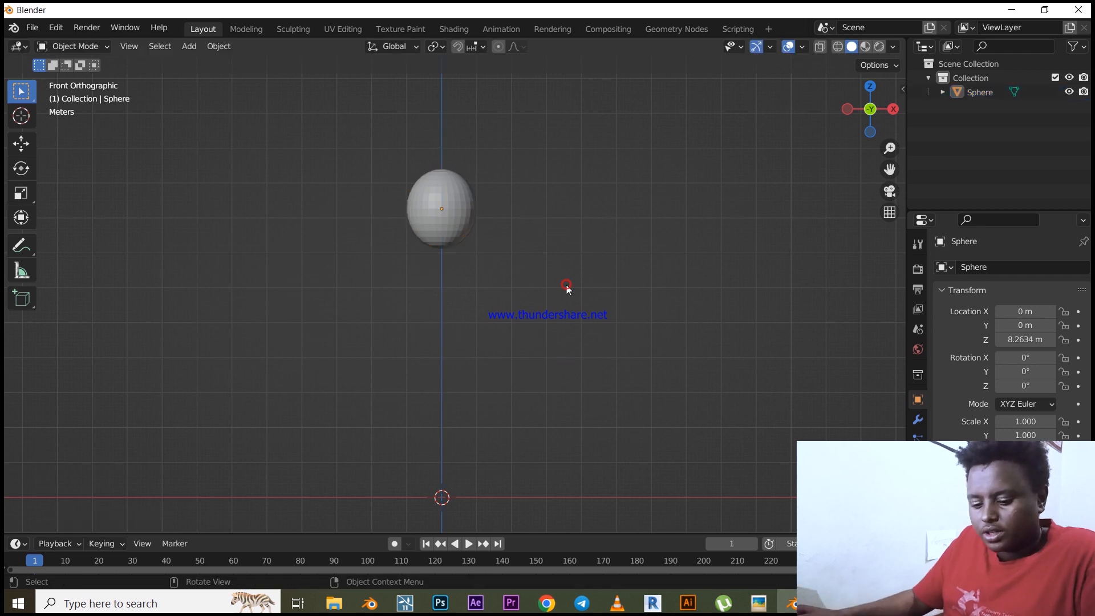
Step: Add a cube mesh and raise it along the Z axis to about 5.45 m, below the sphere
key(shift+a)
mouse_move(570, 286)
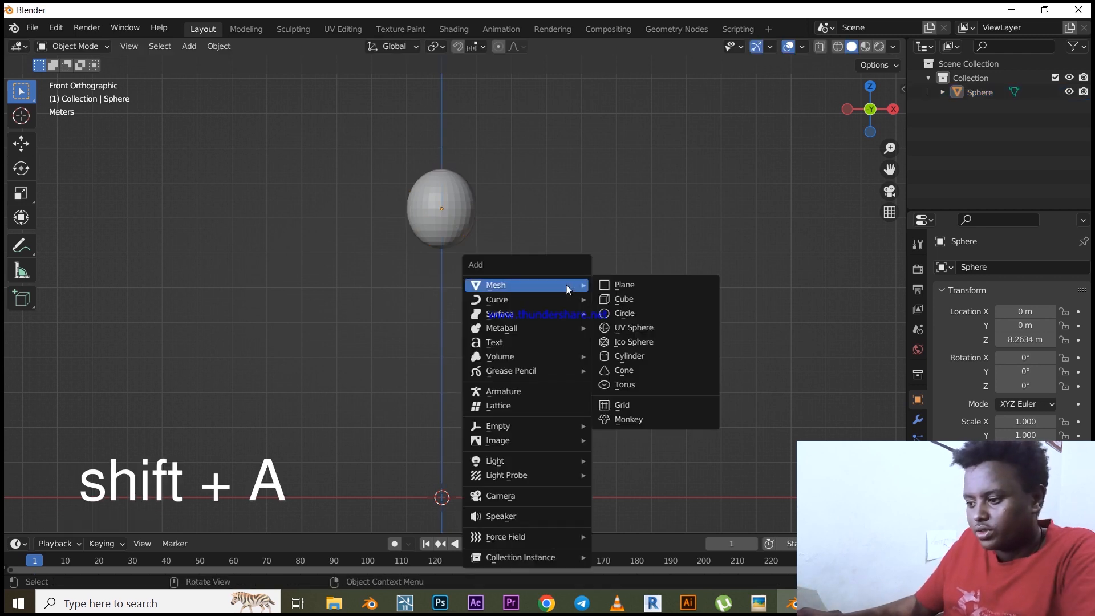
click(624, 299)
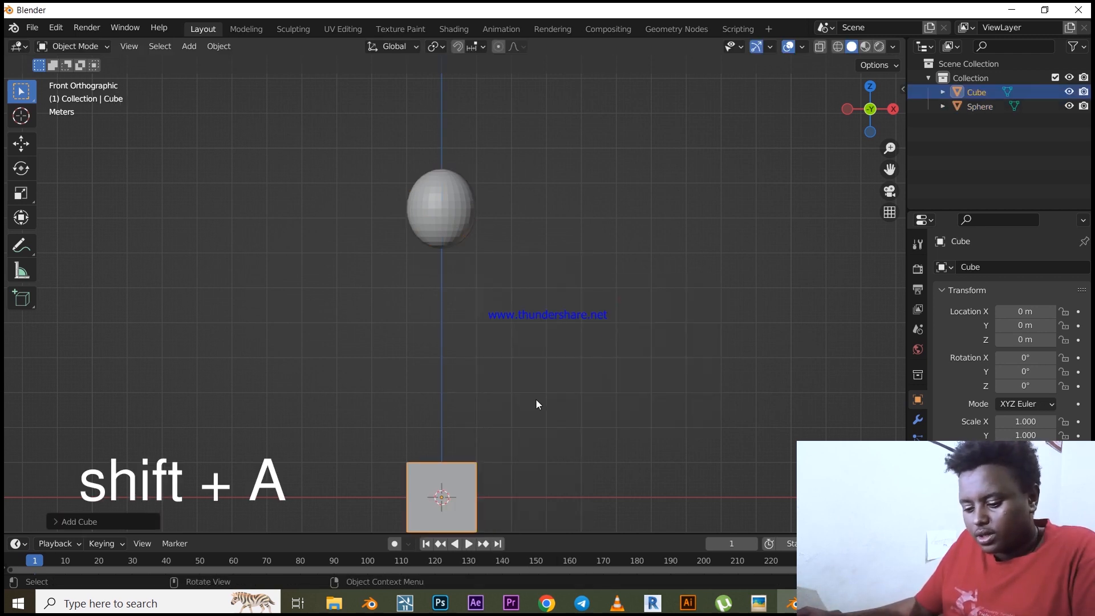
key(g)
key(z)
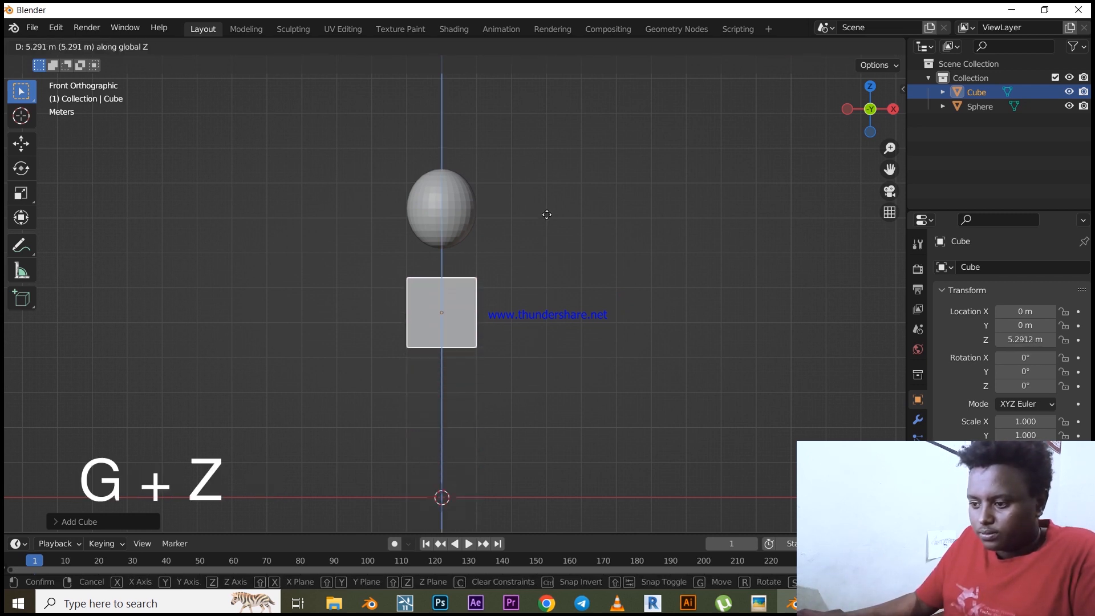
click(547, 209)
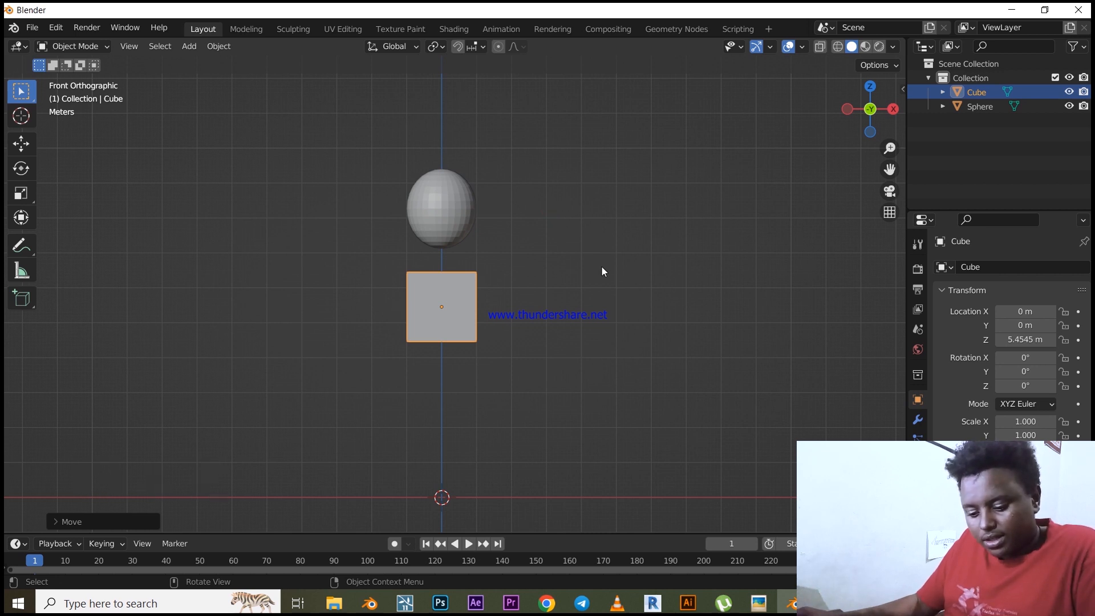
Step: Stretch the cube along Z to a scale of about 1.63 and lower it to about 5.21 m, just beneath the sphere
key(s)
key(z)
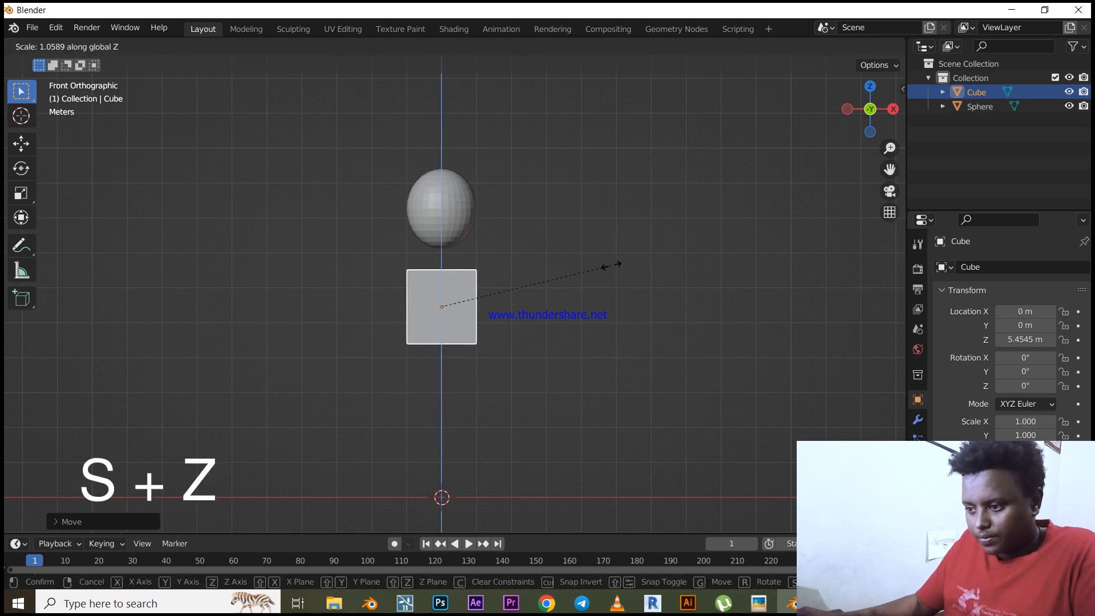
click(687, 244)
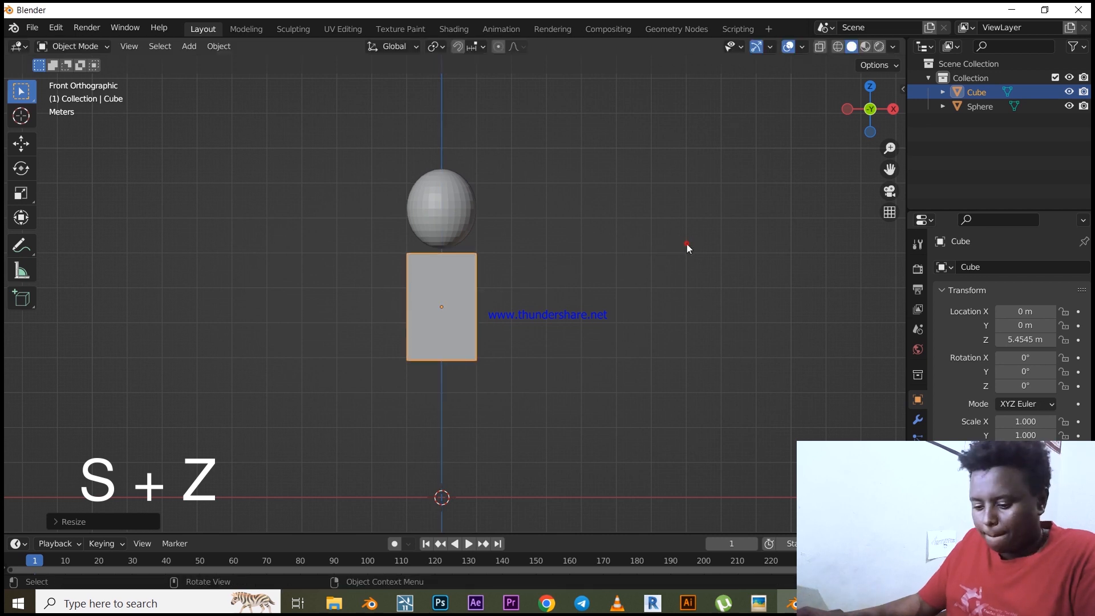
key(g)
key(z)
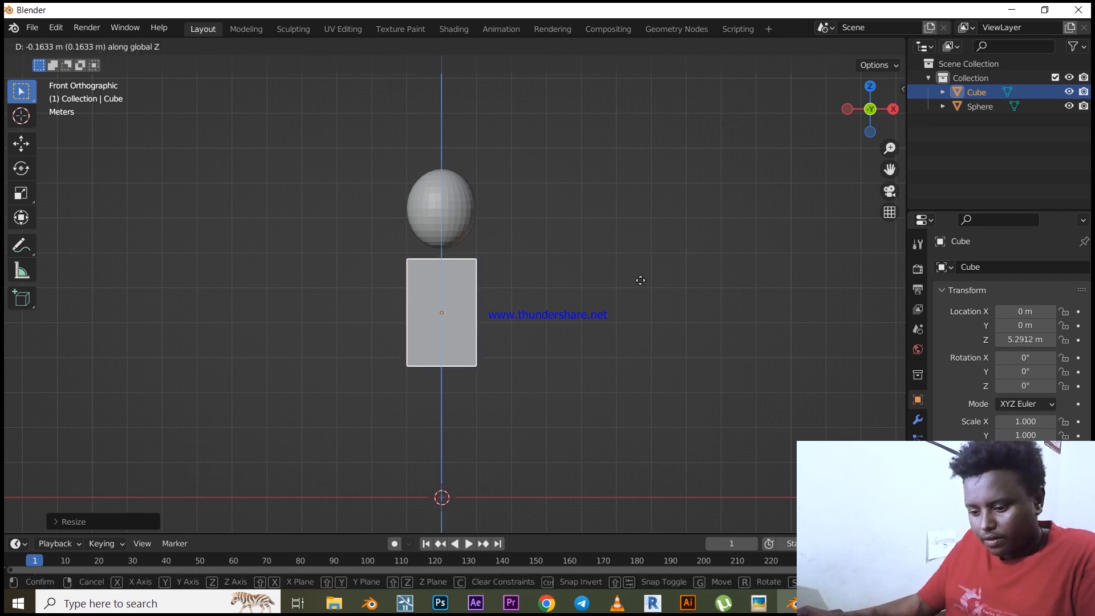
click(640, 282)
key(s)
key(z)
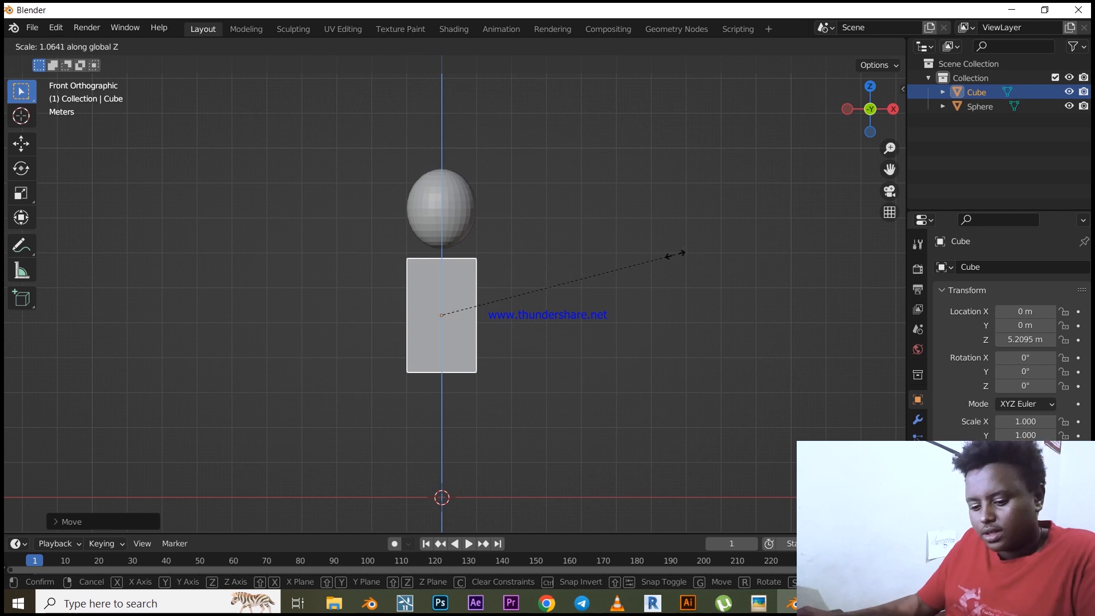
click(675, 254)
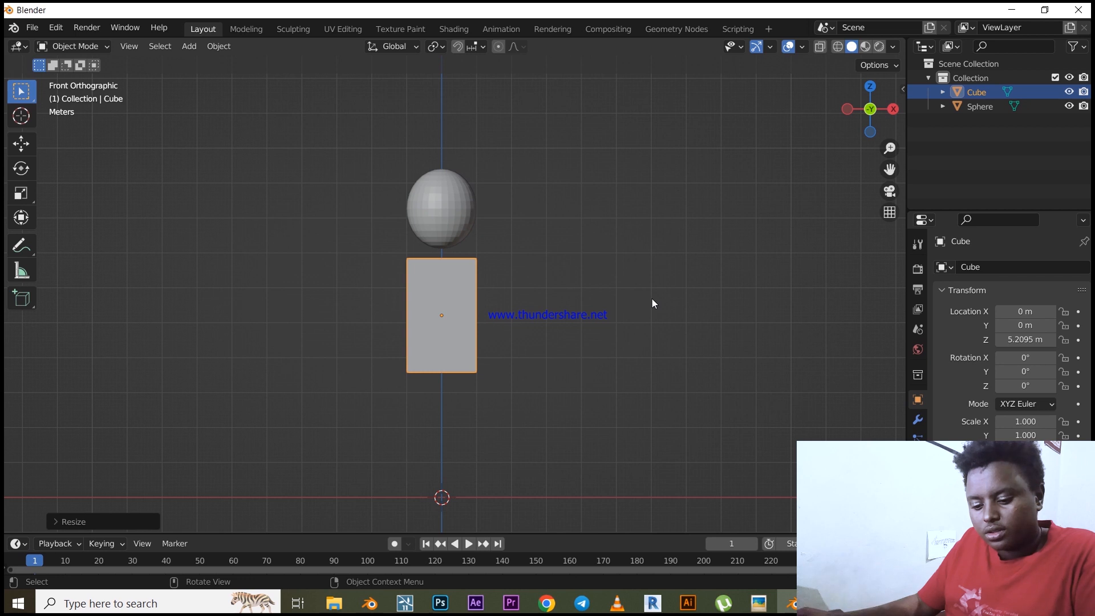
Step: In the right side view, thin the cube along the Y axis to a scale of about 0.53
key(grave)
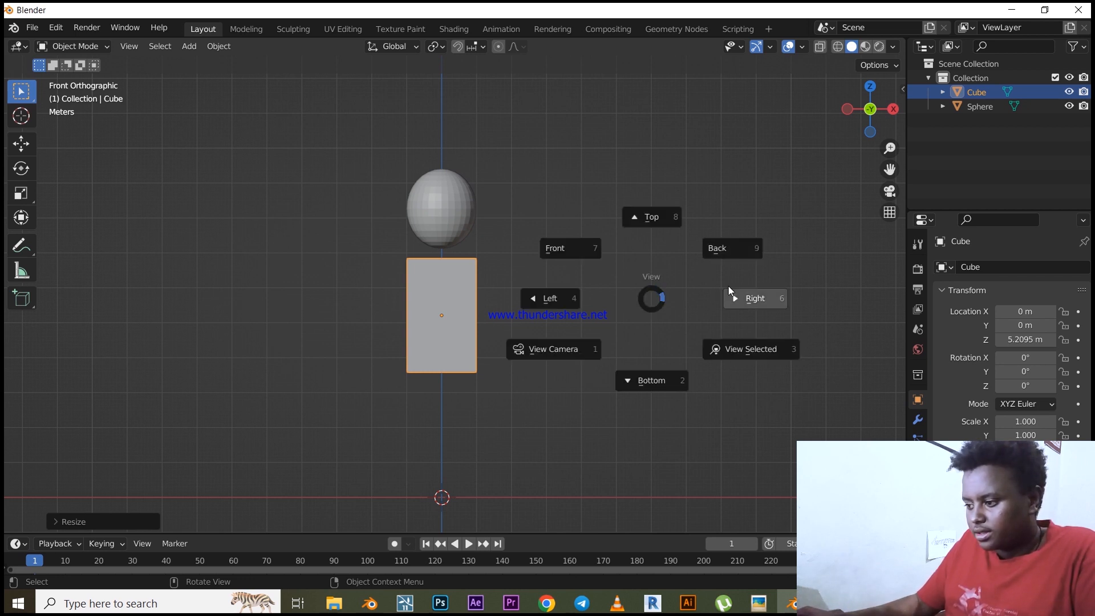
click(765, 296)
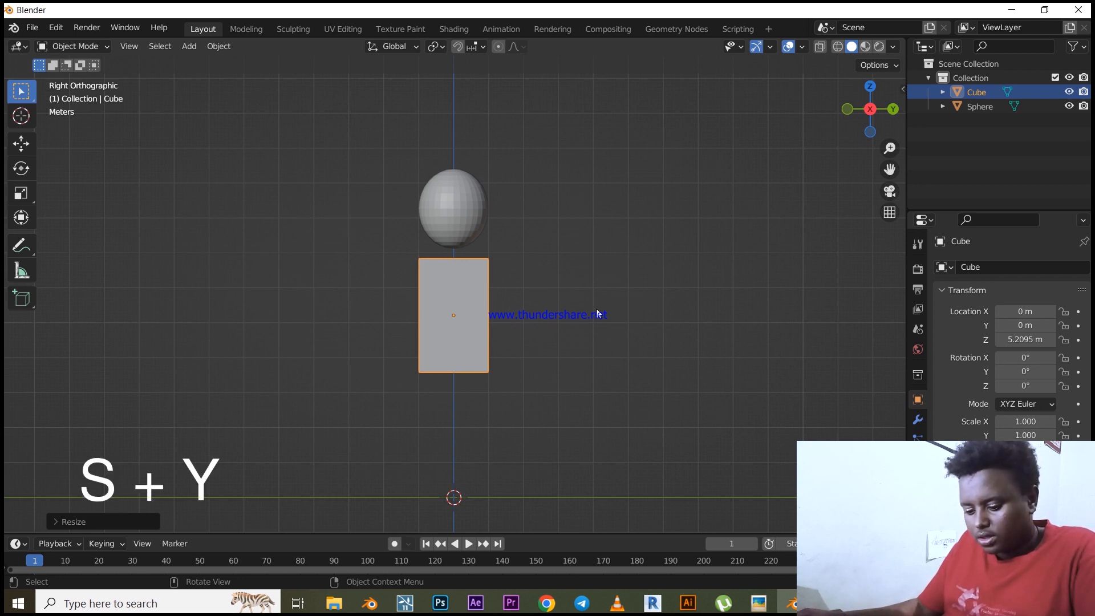
key(s)
key(y)
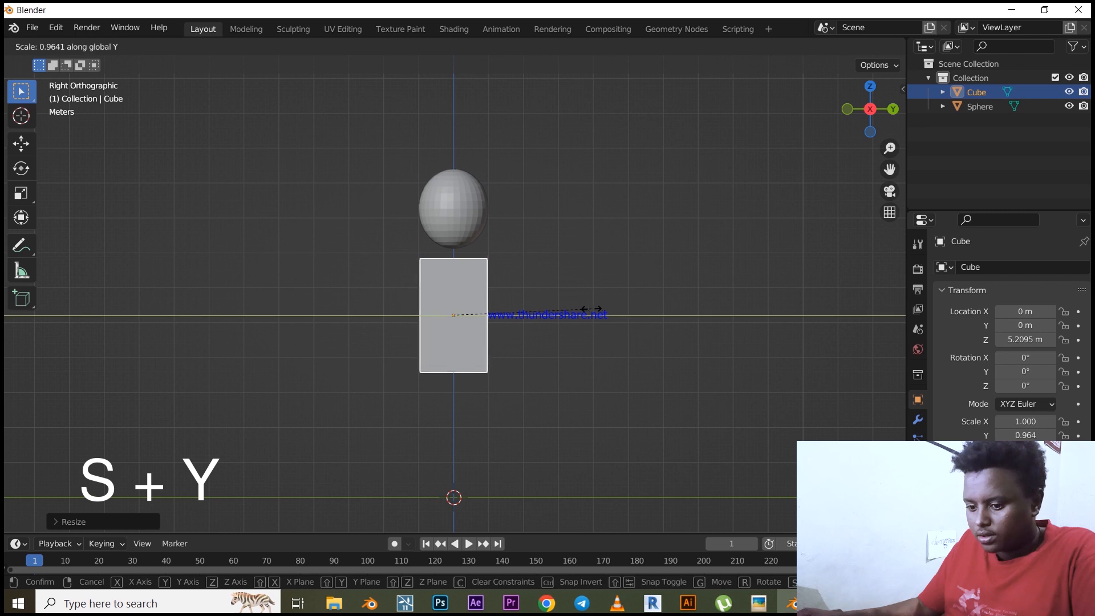
click(529, 309)
click(502, 302)
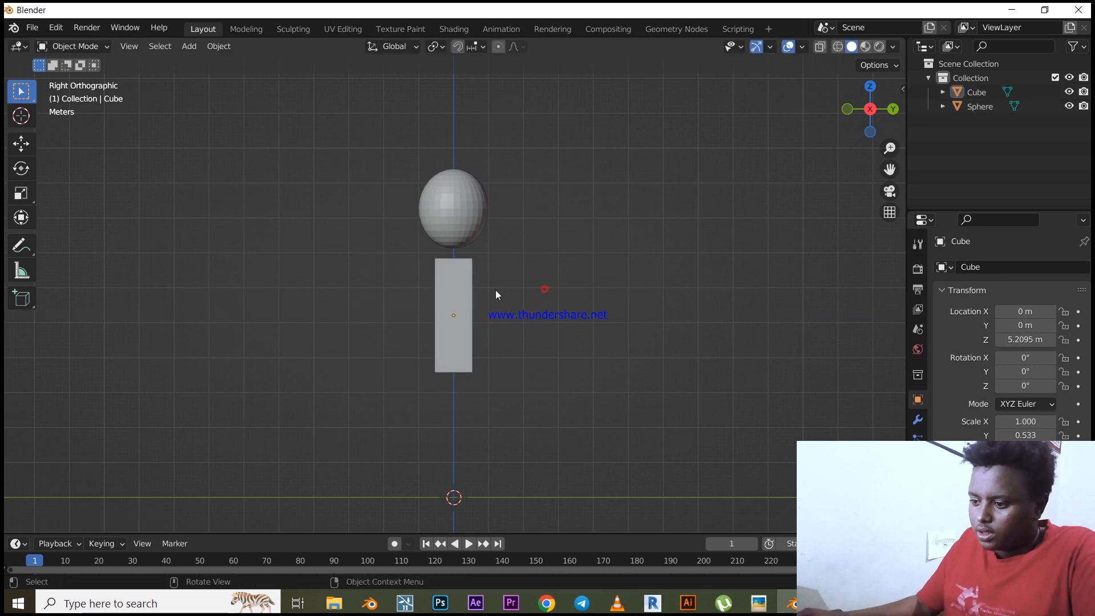
Step: In the front view, edit the cube's mesh with X-ray on and add a centred vertical loop cut
middle_drag(461, 301, 575, 315)
key(grave)
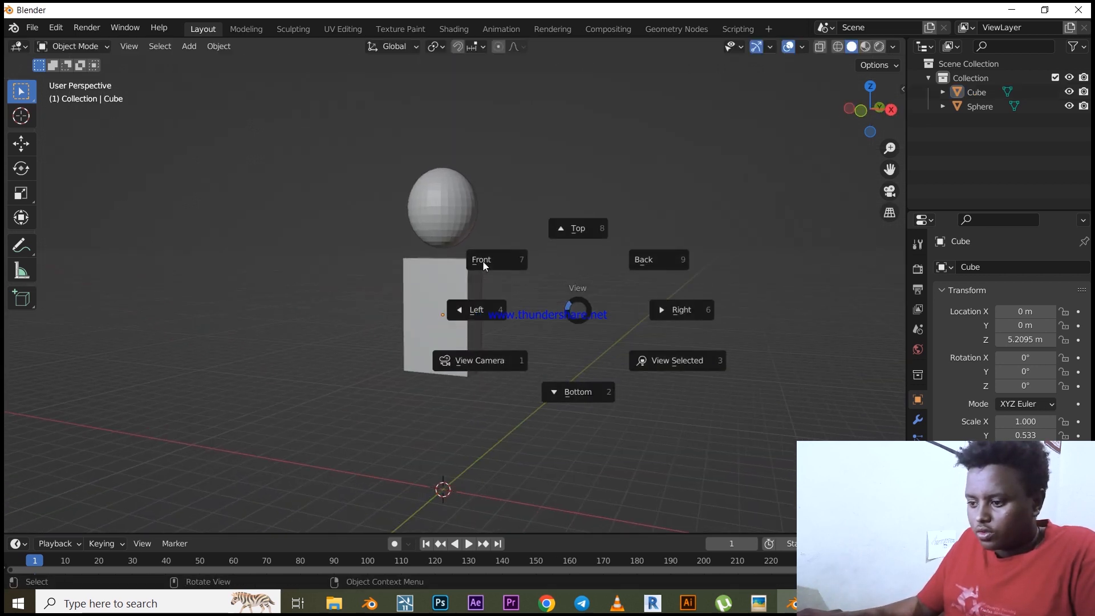
click(483, 261)
click(467, 280)
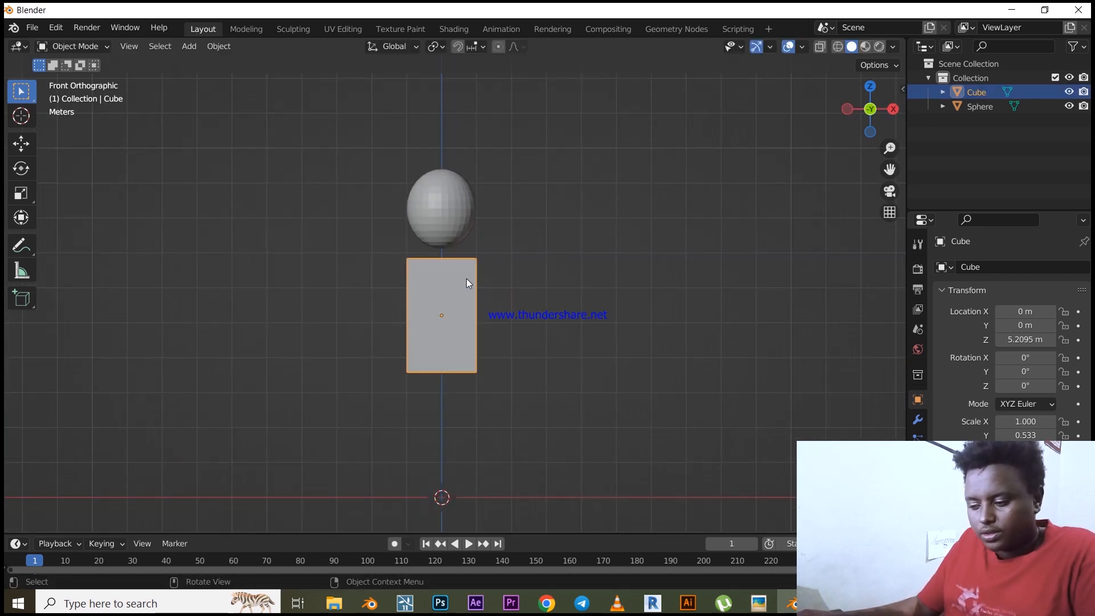
key(Tab)
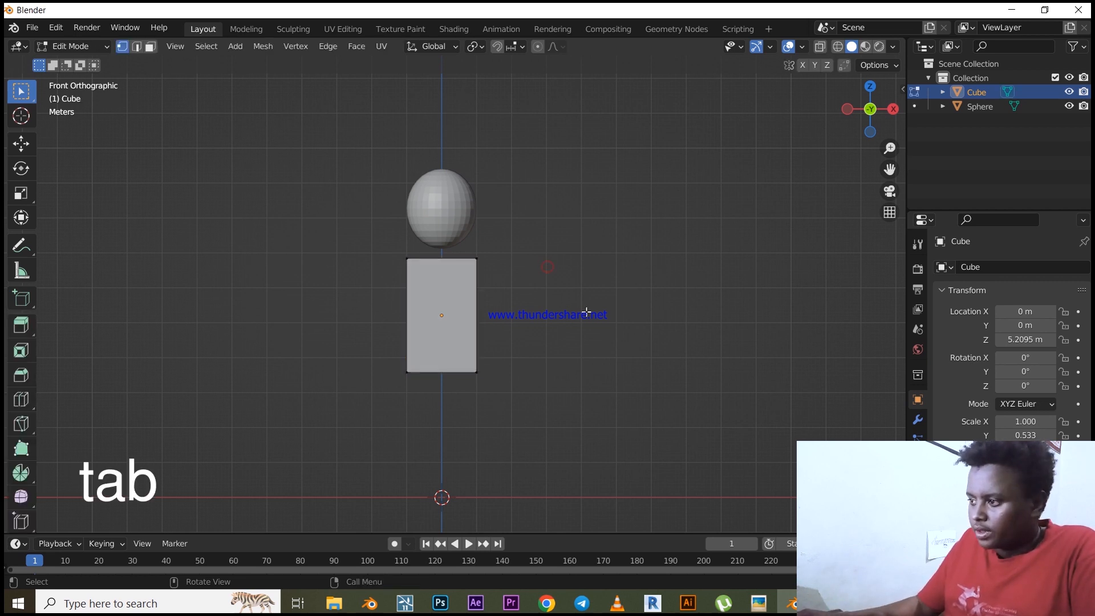
click(819, 50)
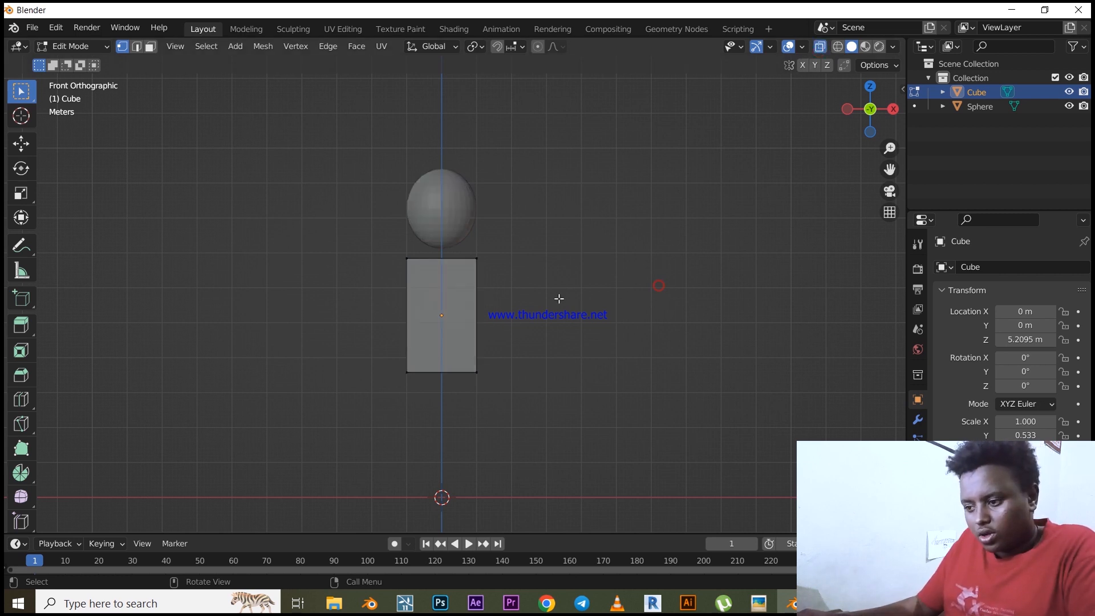
key(ctrl+r)
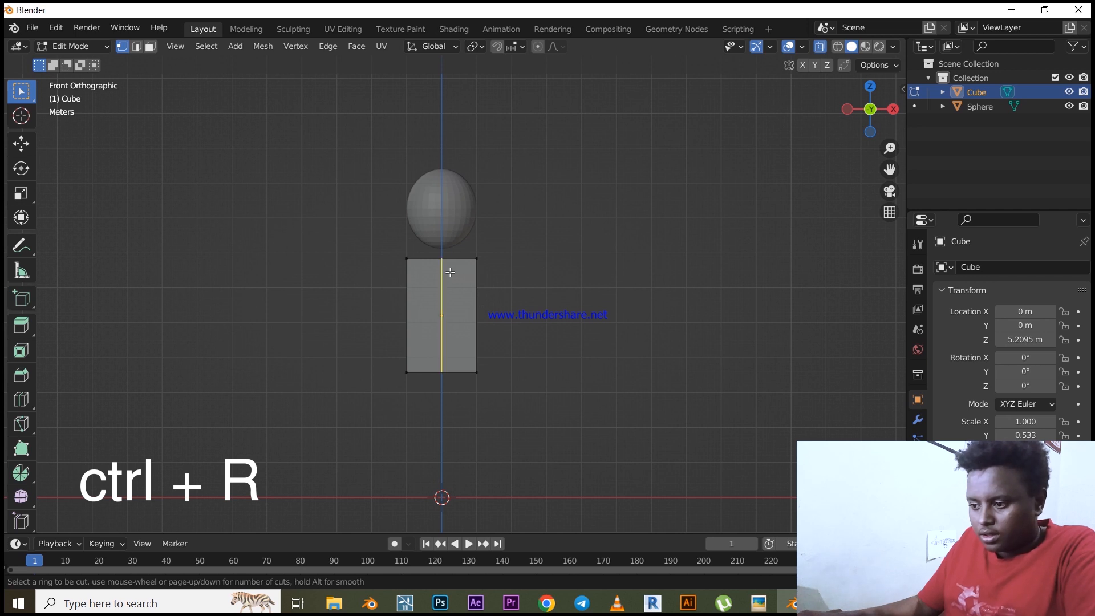
click(450, 272)
right_click(449, 272)
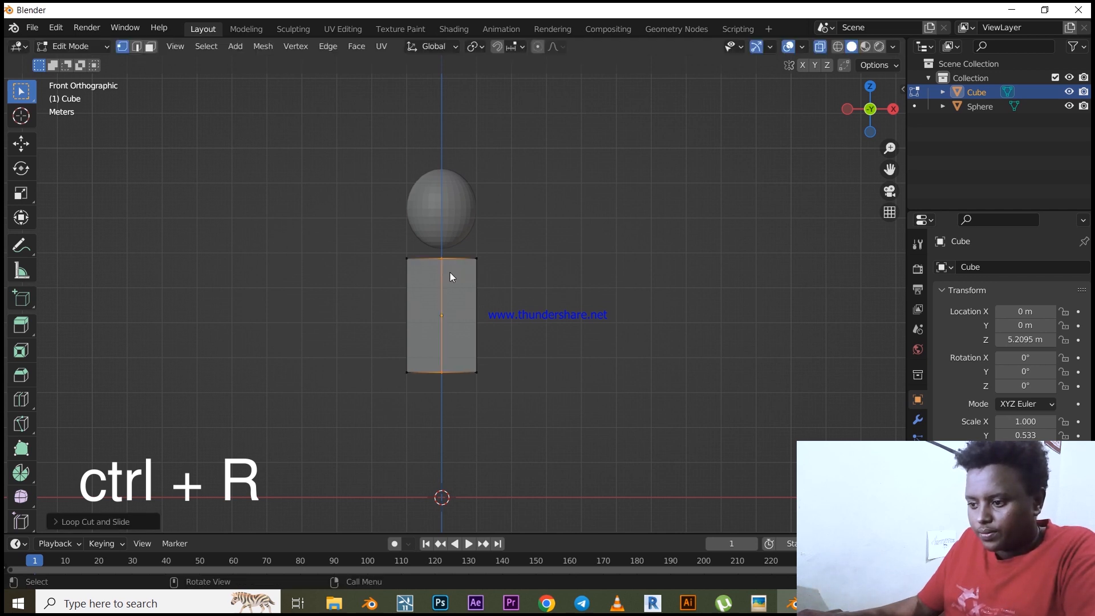
click(541, 277)
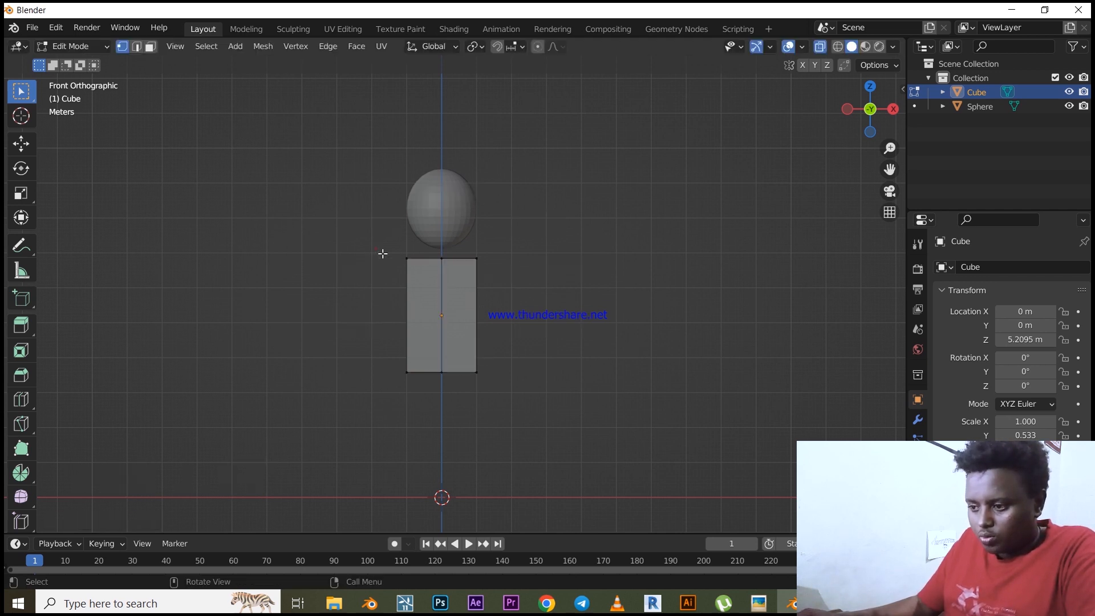
Step: Delete the faces of the cube's half on the negative X side of the centre loop
drag(375, 248, 446, 394)
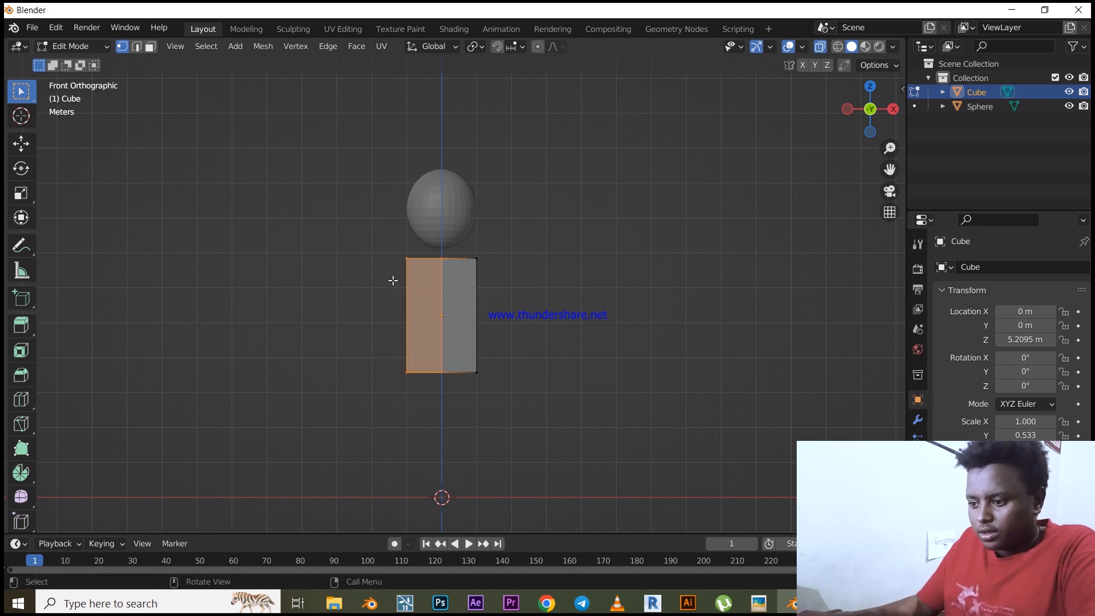
drag(390, 250, 458, 392)
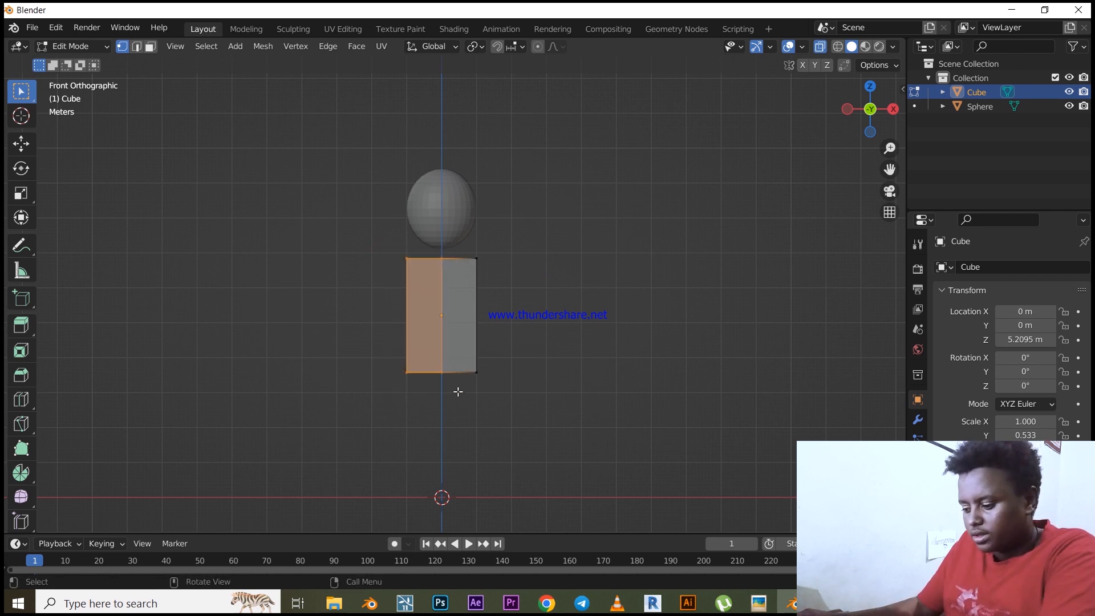
key(x)
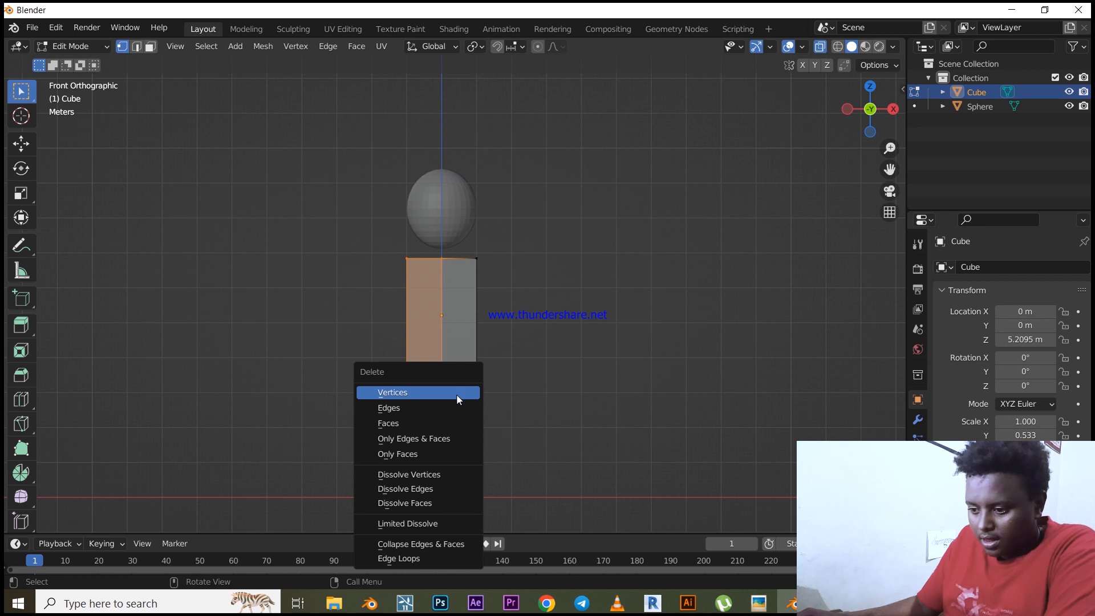
click(446, 424)
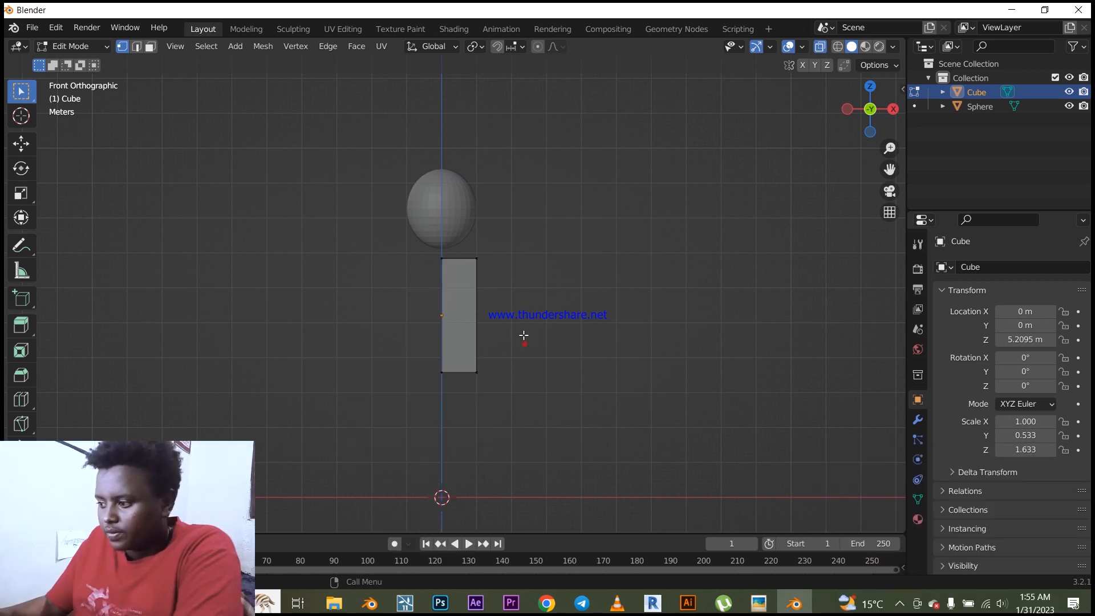
Step: Add a Mirror modifier on the X axis to the half cube and enable Clipping
click(918, 420)
click(991, 267)
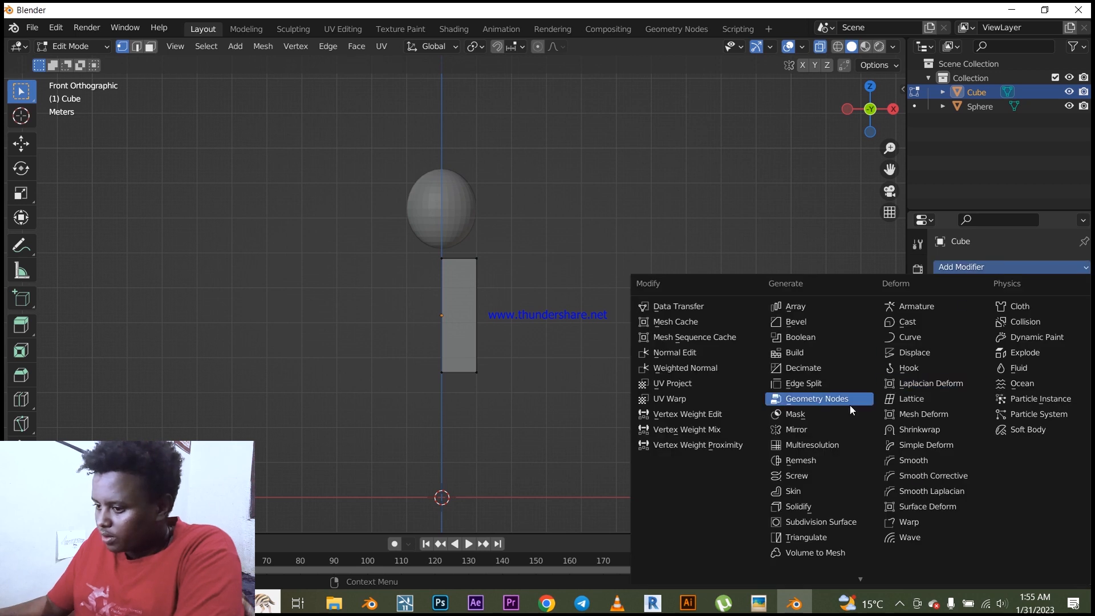
click(806, 430)
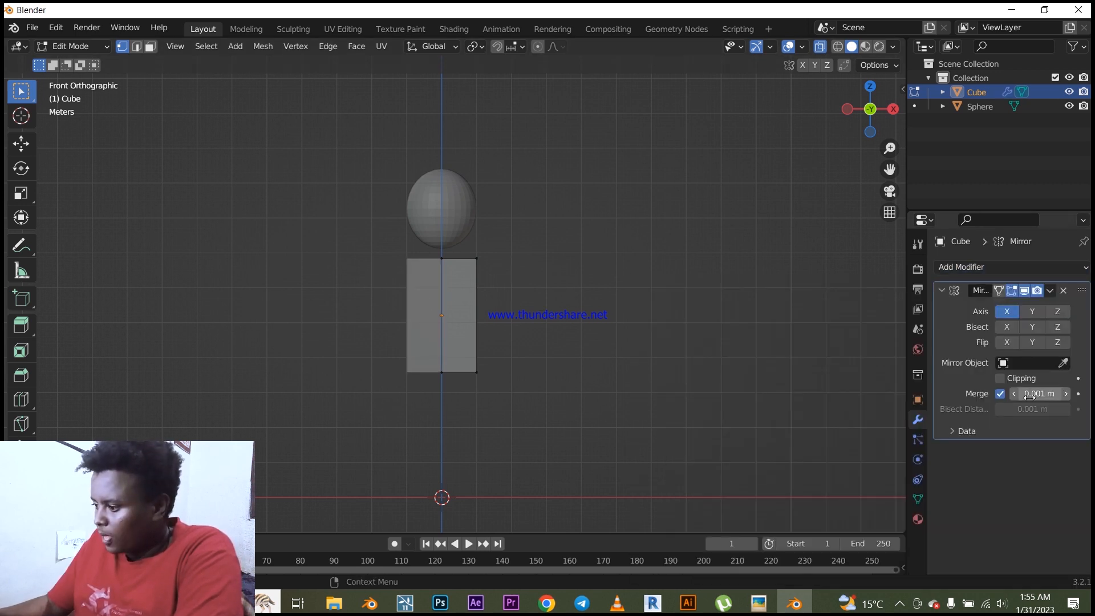
click(1001, 379)
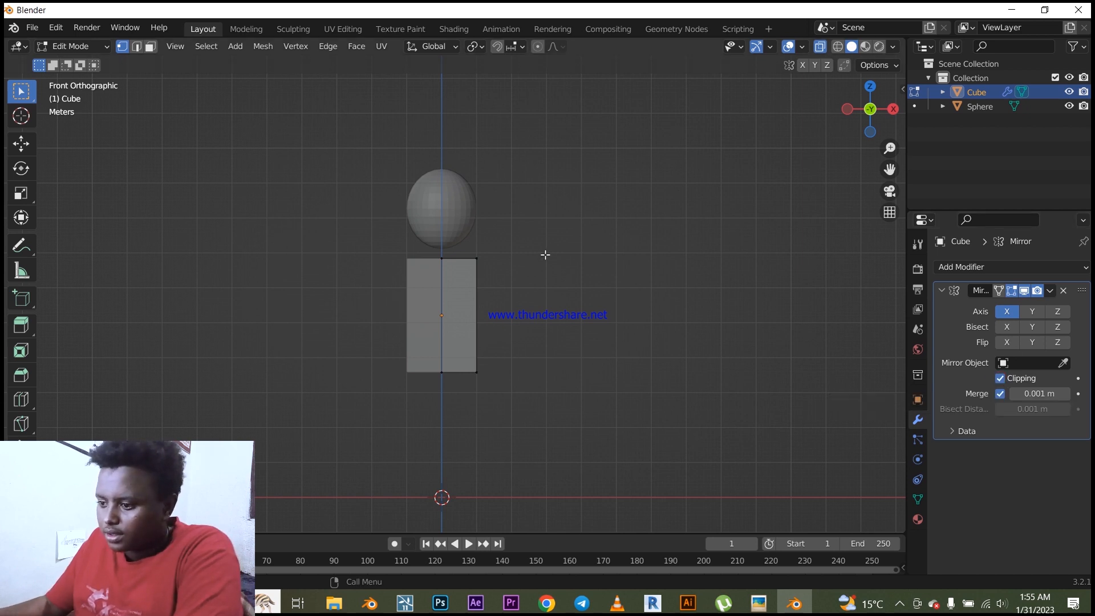
Step: Add a vertical loop cut to the torso's remaining half and slide it toward the mirror centre to mark the neck width
middle_drag(552, 276, 447, 253)
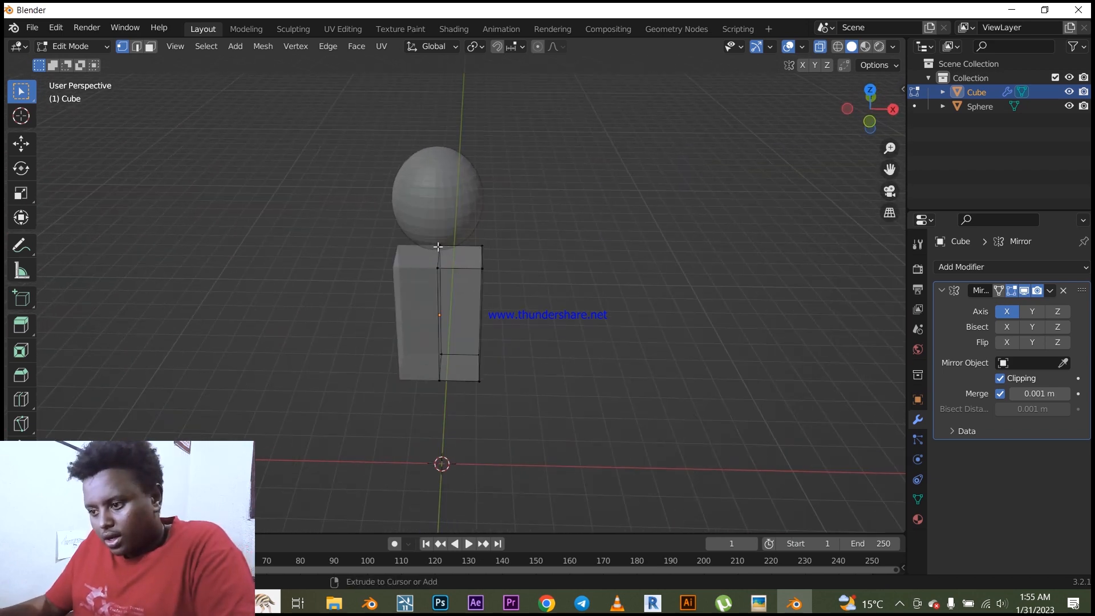
key(ctrl+r)
click(449, 261)
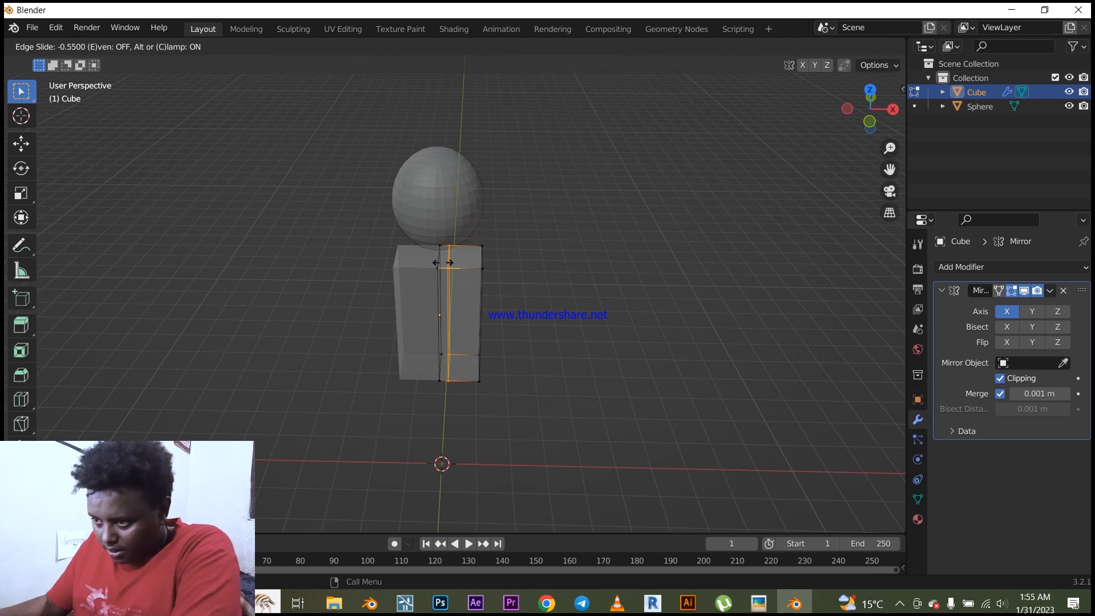
click(452, 263)
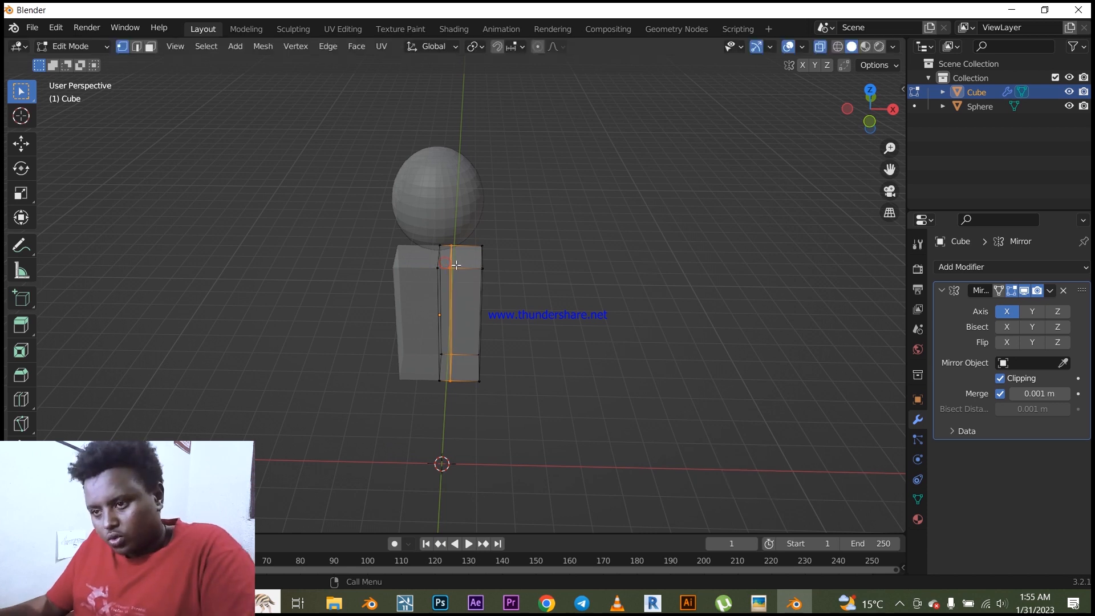
Step: Cycle the mesh selection through edge and vertex modes and settle on face selection
key(3)
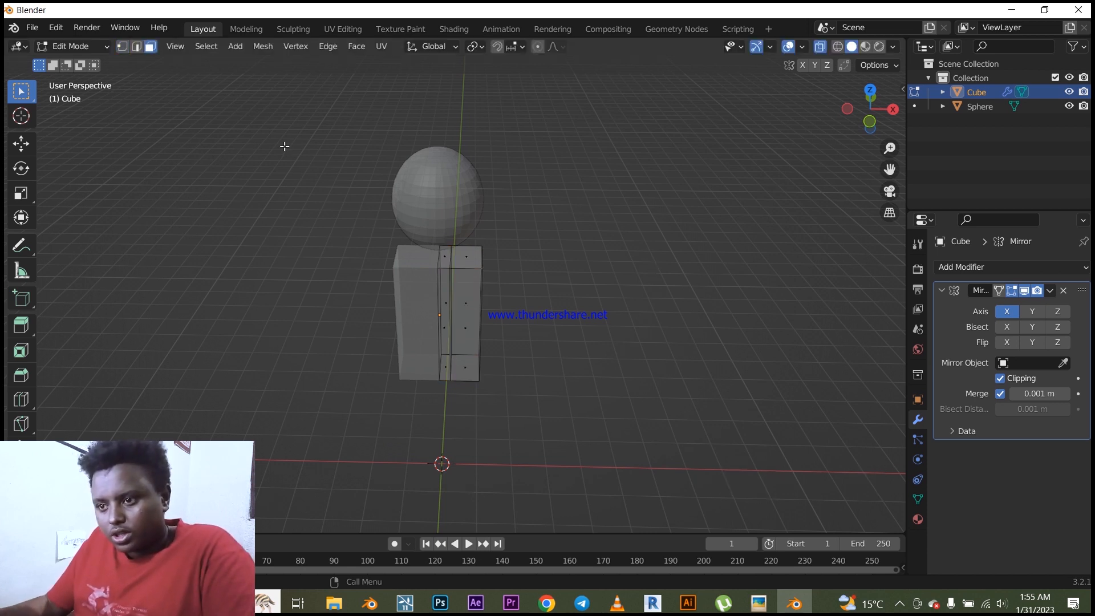
click(137, 48)
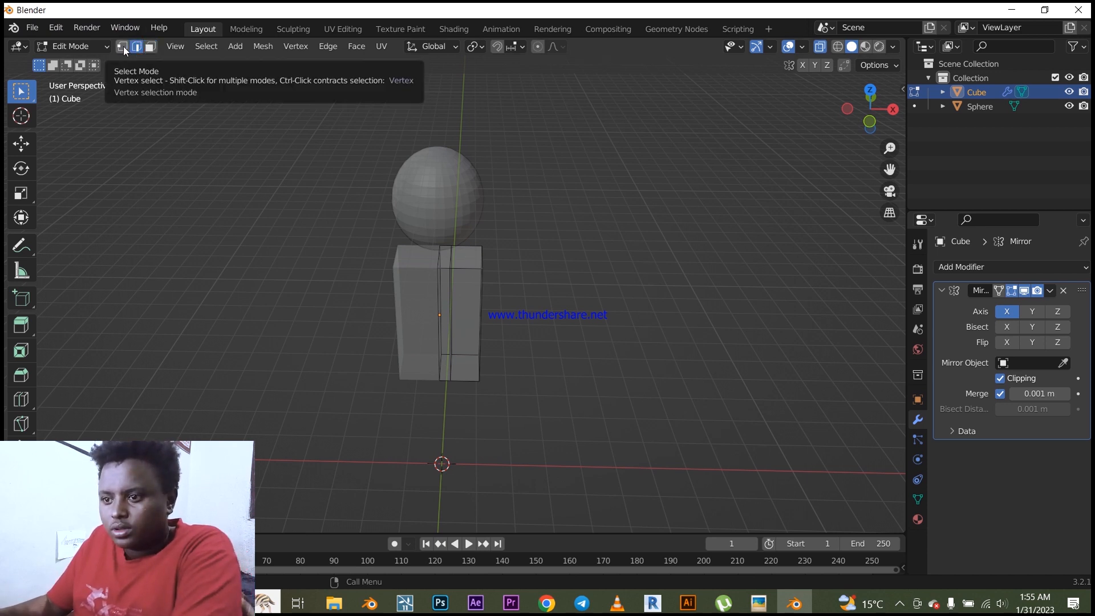
click(124, 48)
shift+click(149, 47)
click(149, 47)
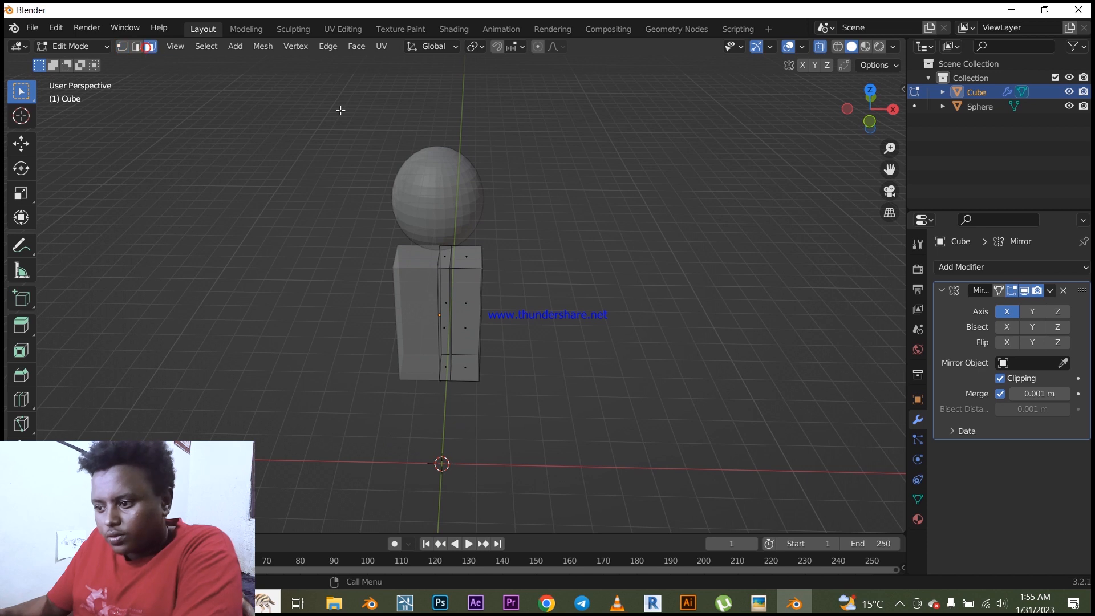
Step: In front view with X-ray off, raise the torso's inner top face about 0.19 m along Z and extrude it upward into a short neck
click(445, 261)
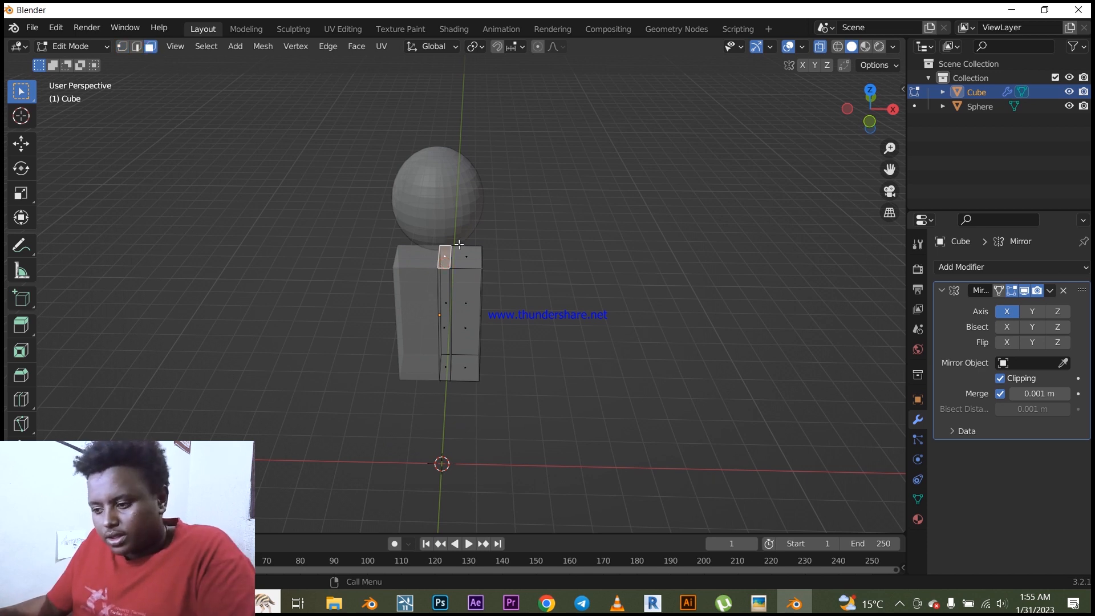
key(grave)
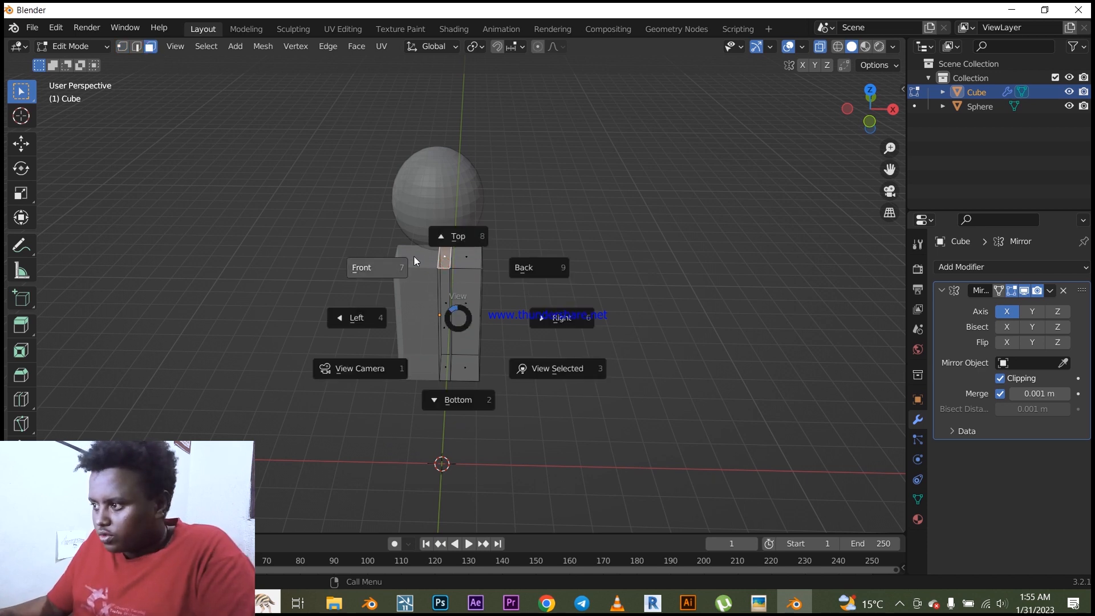
click(413, 255)
click(820, 48)
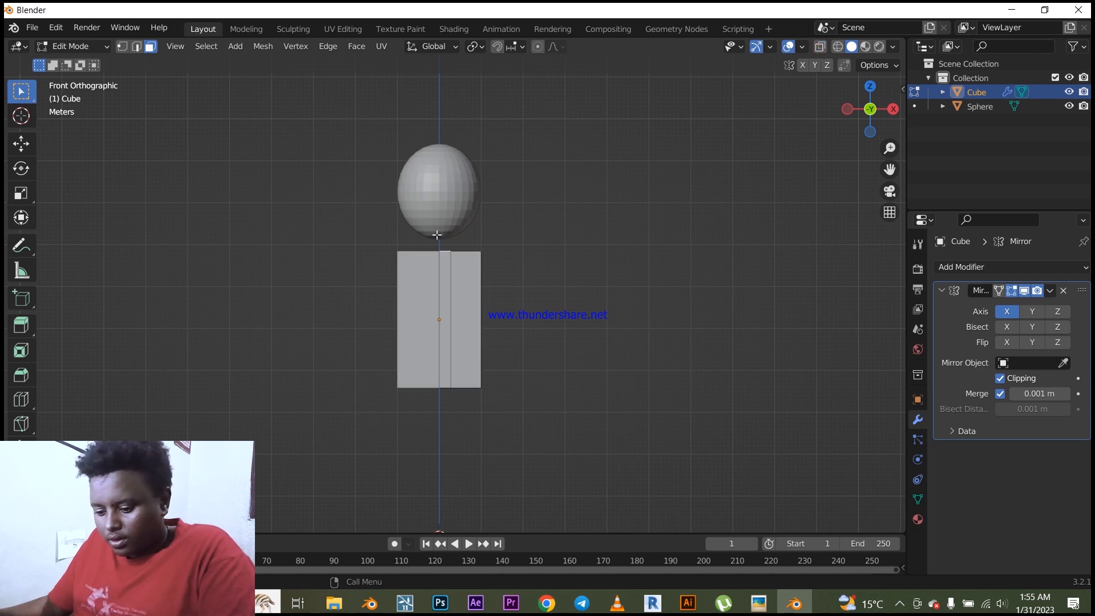
scroll(449, 238, up, 1)
key(g)
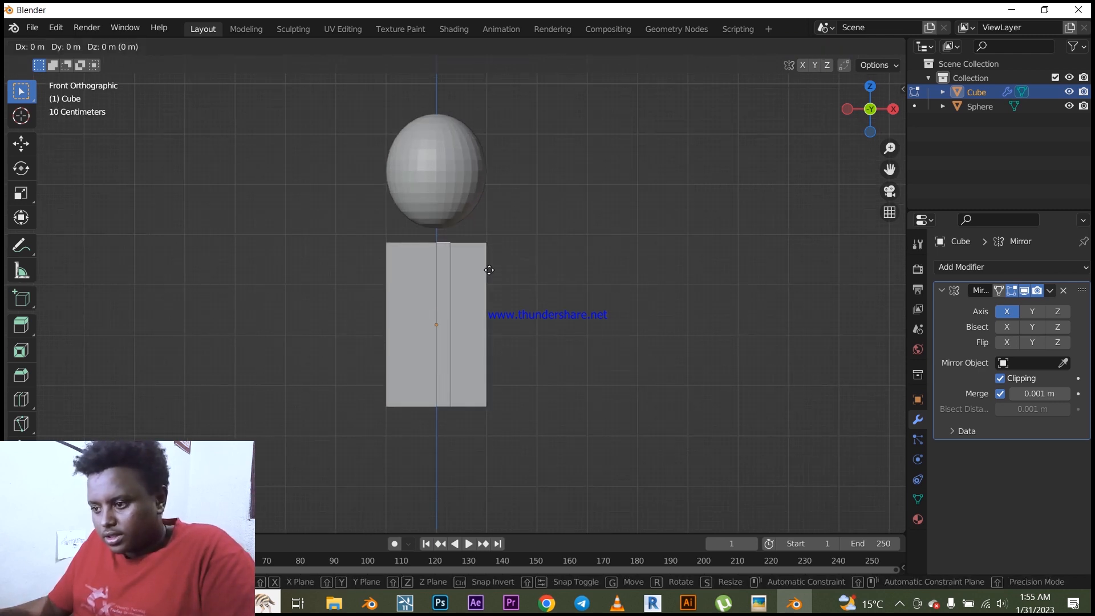
key(z)
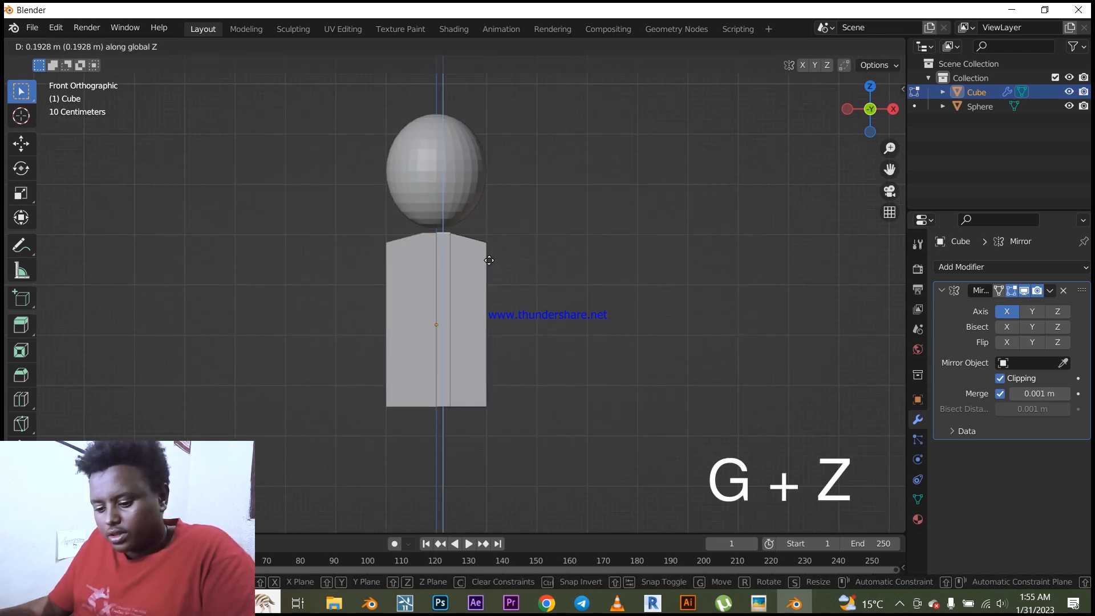
click(489, 259)
key(e)
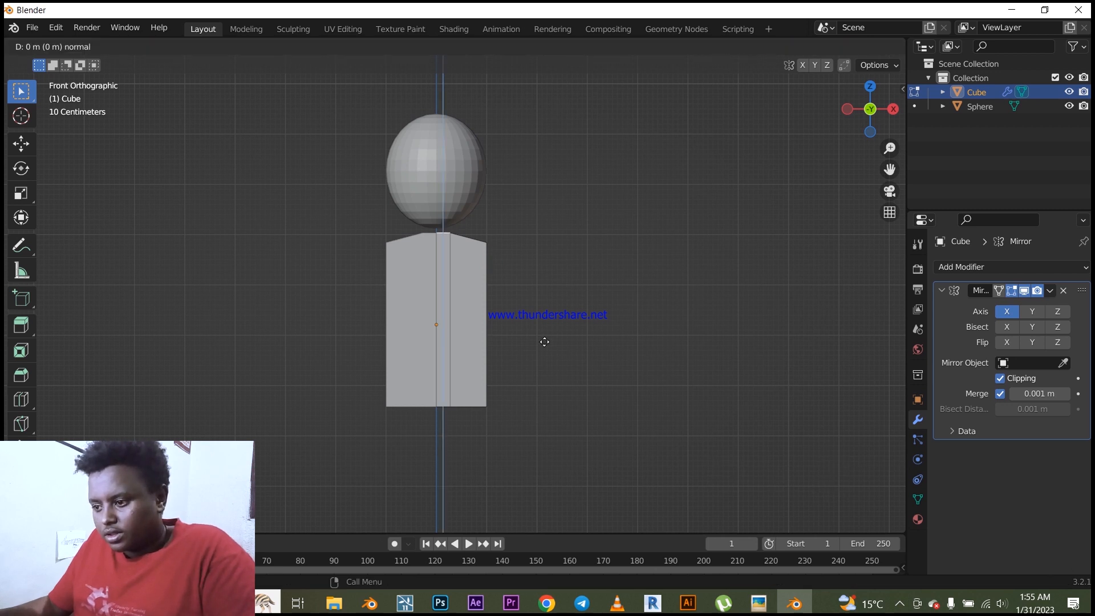
click(545, 309)
Step: Add a horizontal loop cut around the torso and slide it up toward the shoulders with an edge slide of about -0.63
middle_drag(563, 210, 533, 296)
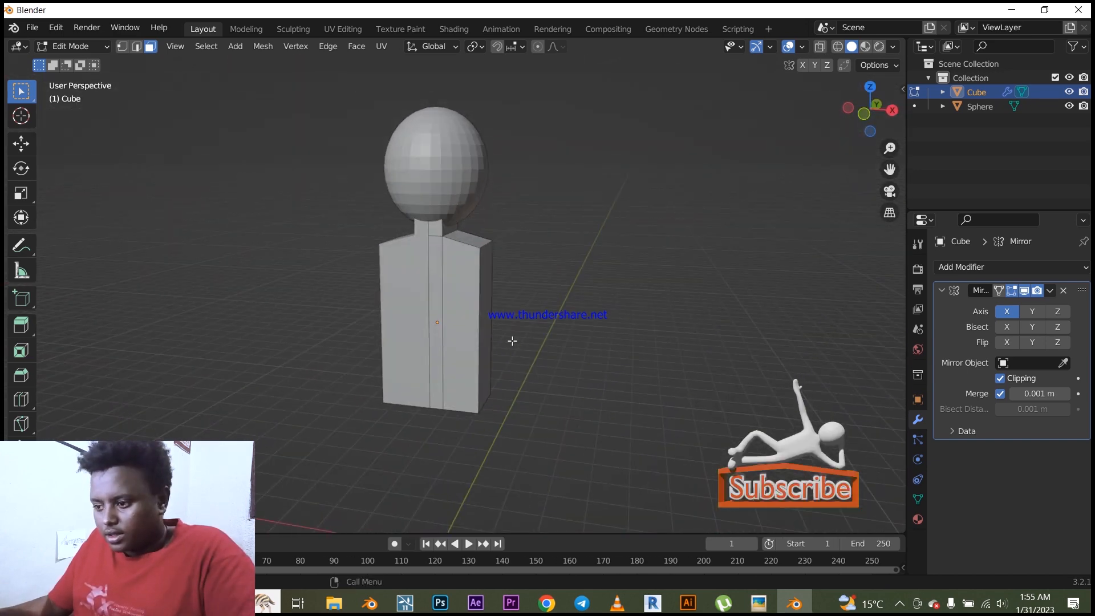
key(ctrl+r)
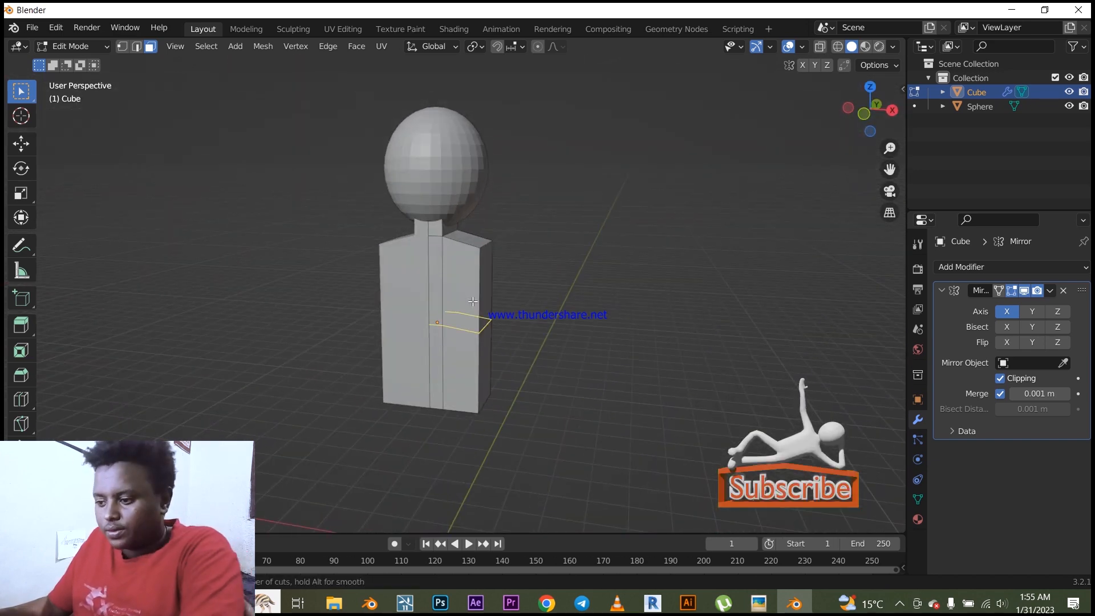
click(459, 321)
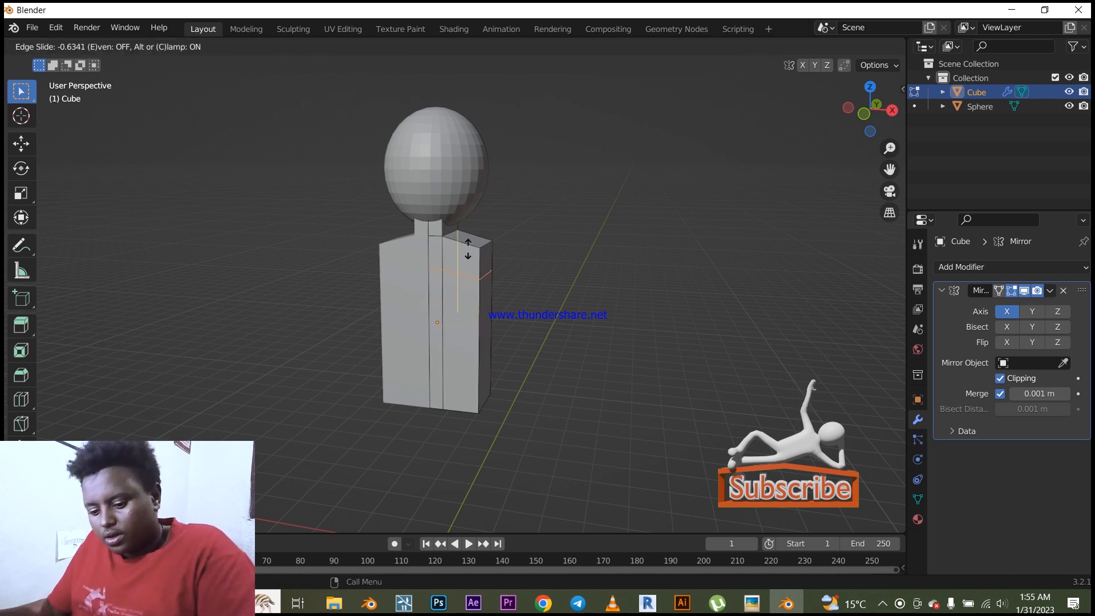
click(467, 249)
Step: In the right side view, widen the chest loop along the Y axis by a factor of about 1.15
click(608, 334)
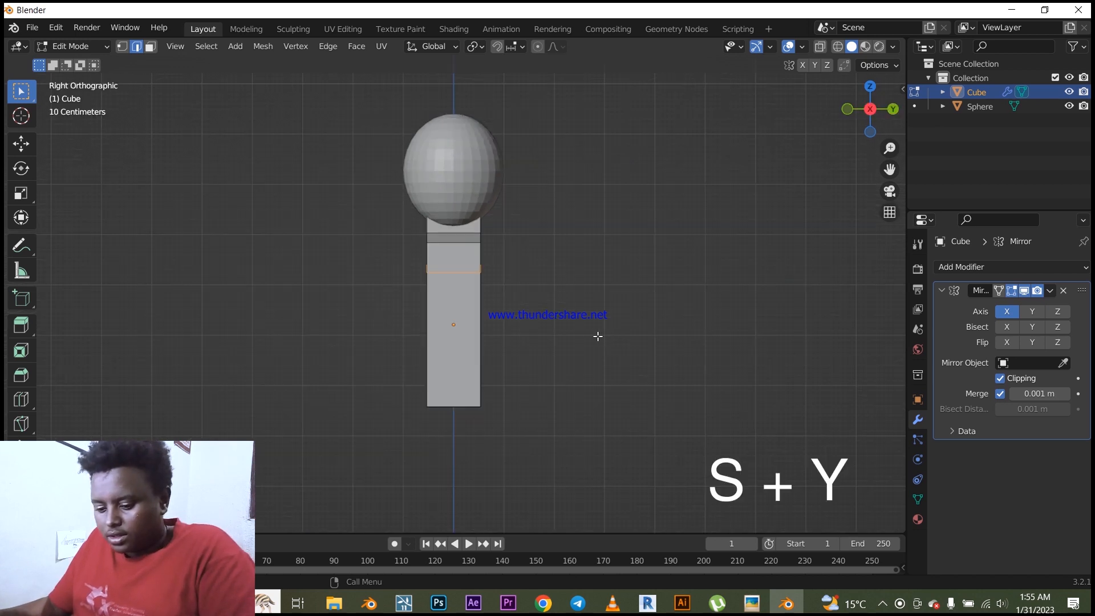
key(s)
key(y)
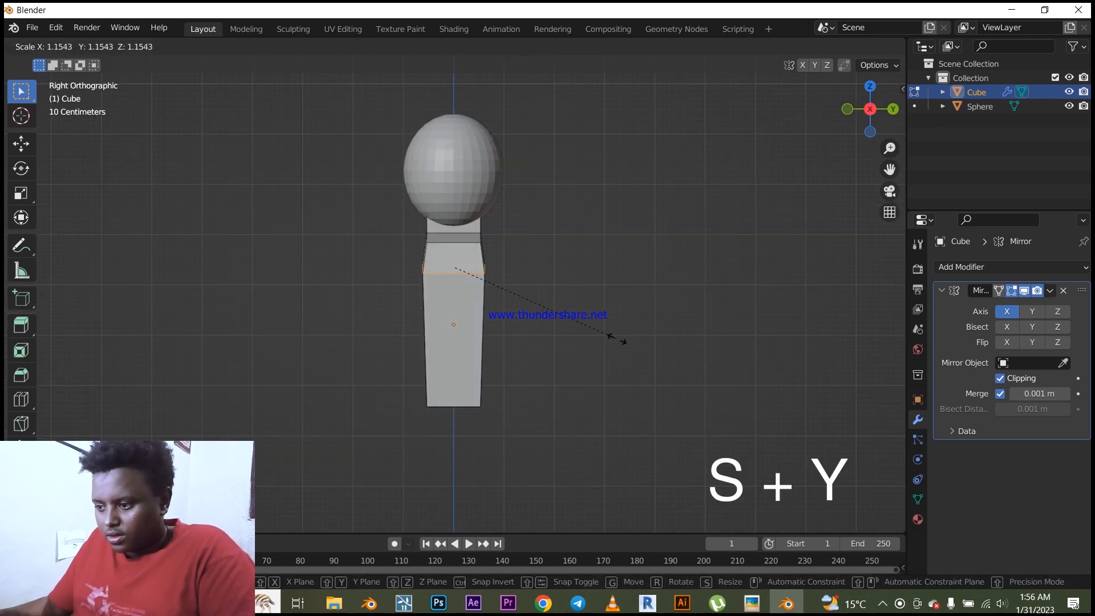
click(611, 343)
Step: Extrude the torso's upper outer side face about 0.14 m in front view and scale its end up to about 1.2 for the shoulder
middle_drag(611, 342, 462, 349)
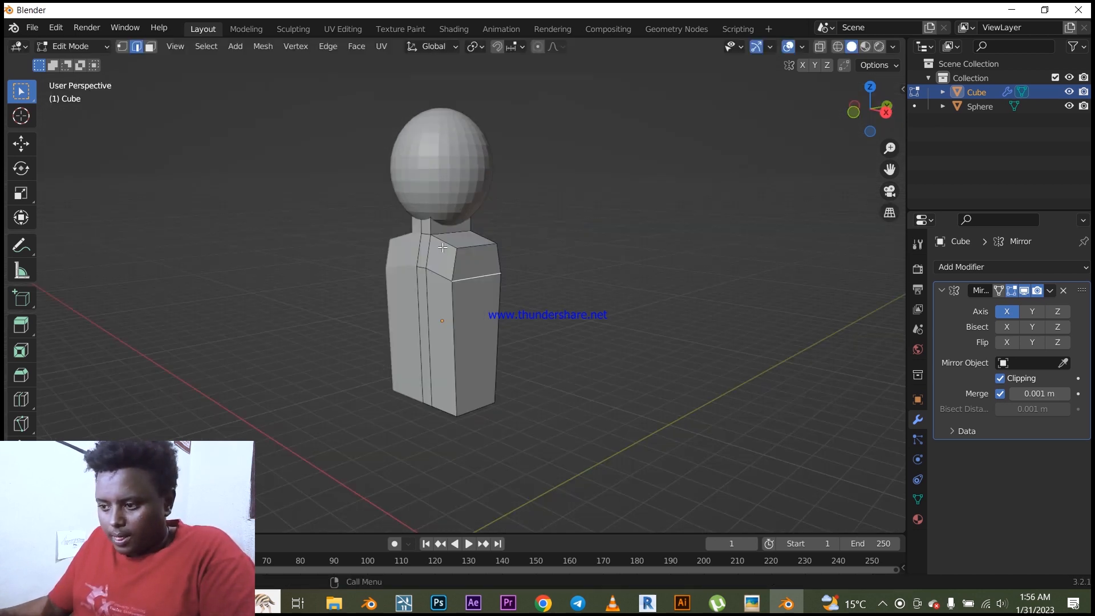
key(3)
click(474, 260)
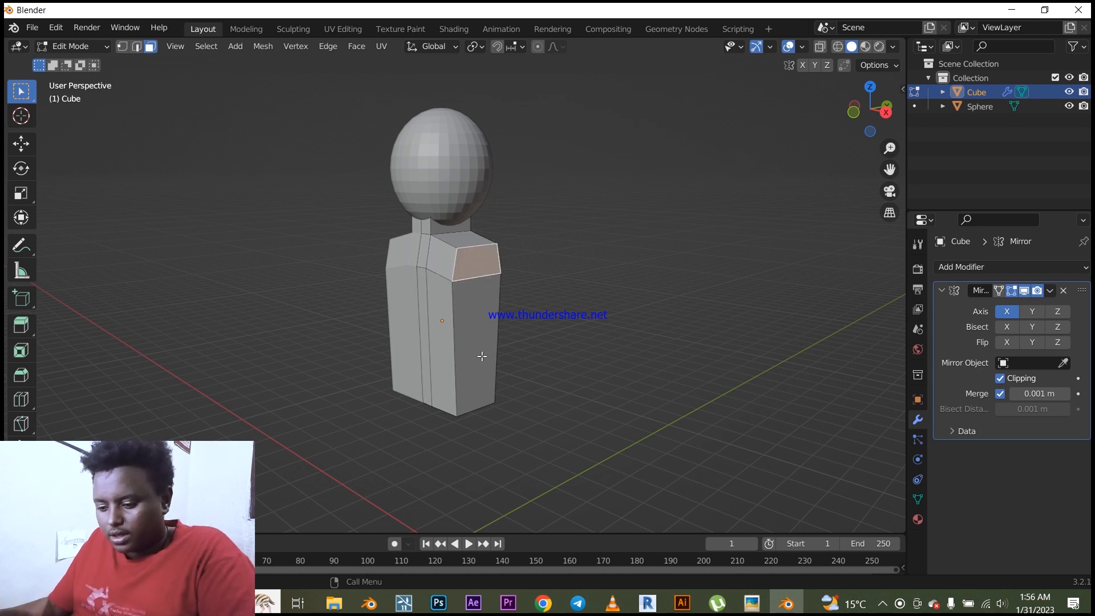
key(grave)
click(417, 337)
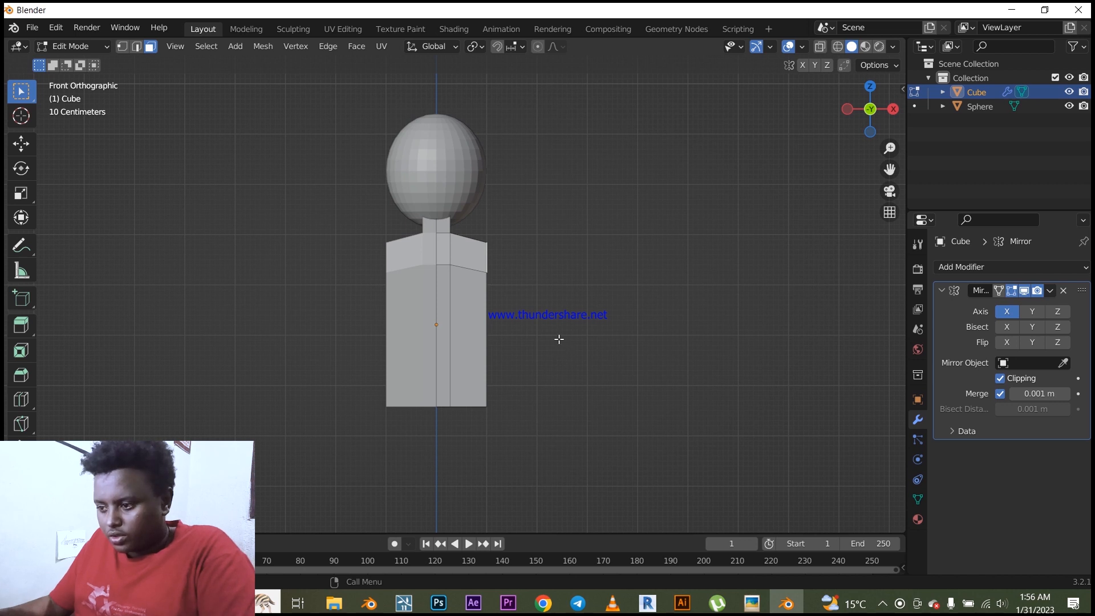
key(e)
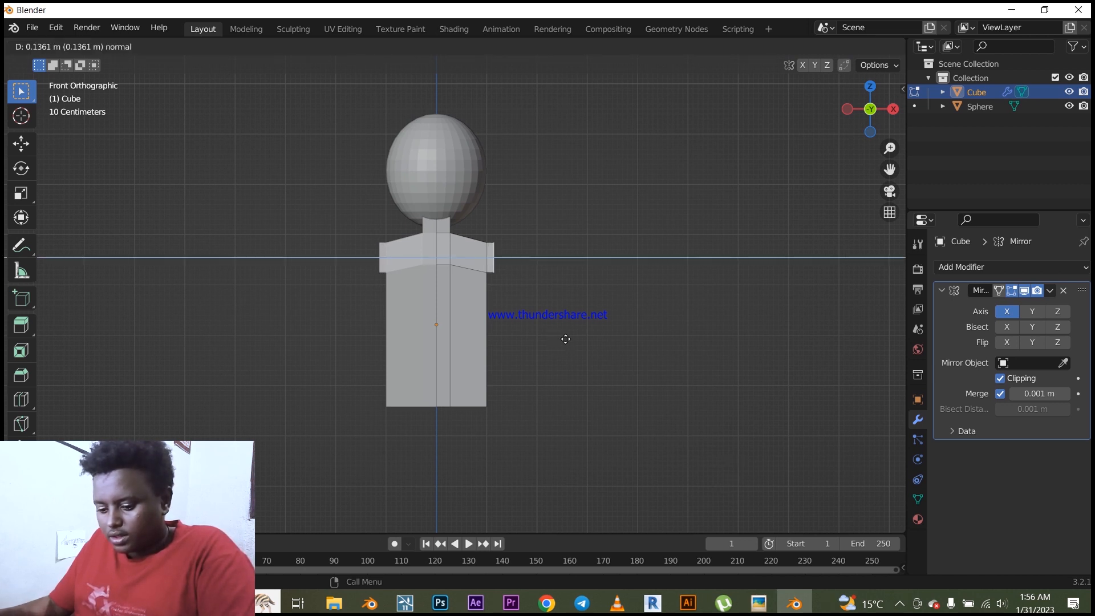
click(566, 339)
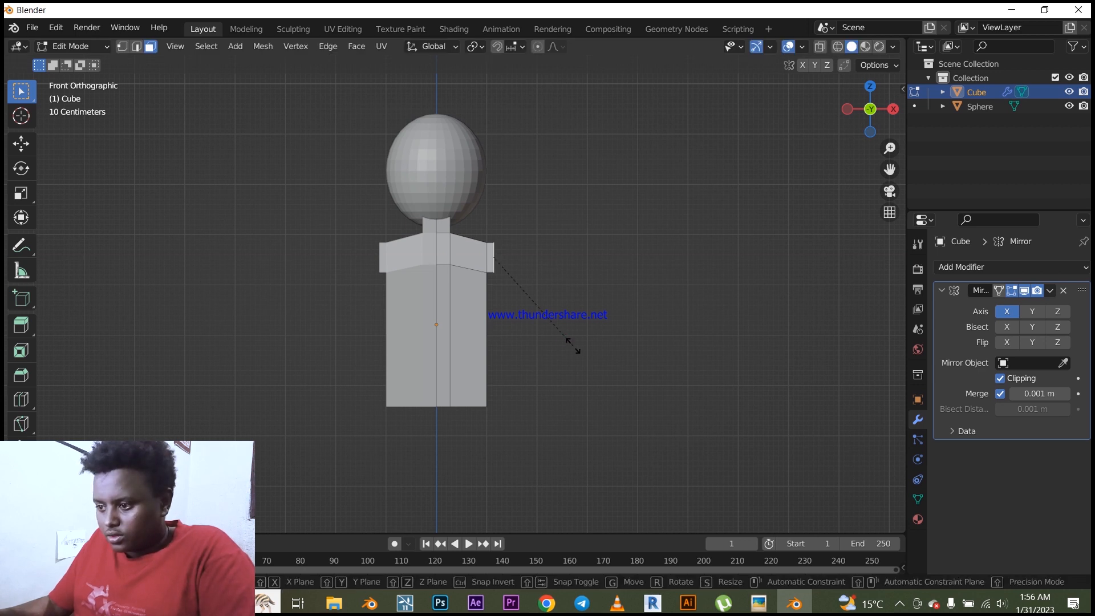
key(s)
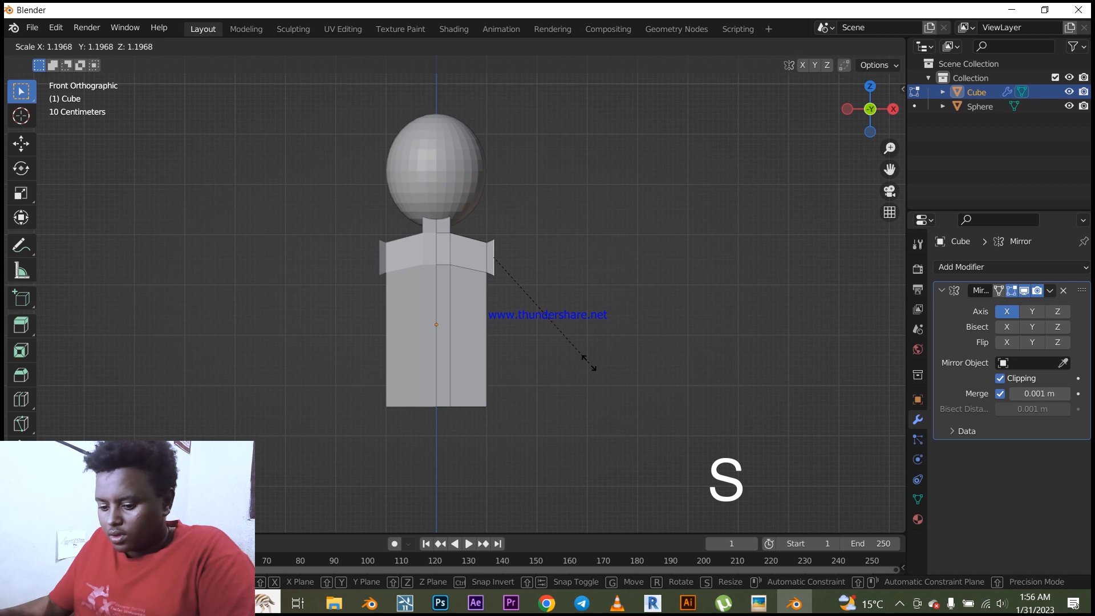
click(589, 363)
Step: Extrude the shoulder face outward into an upper arm and scale its end face down to taper it
key(e)
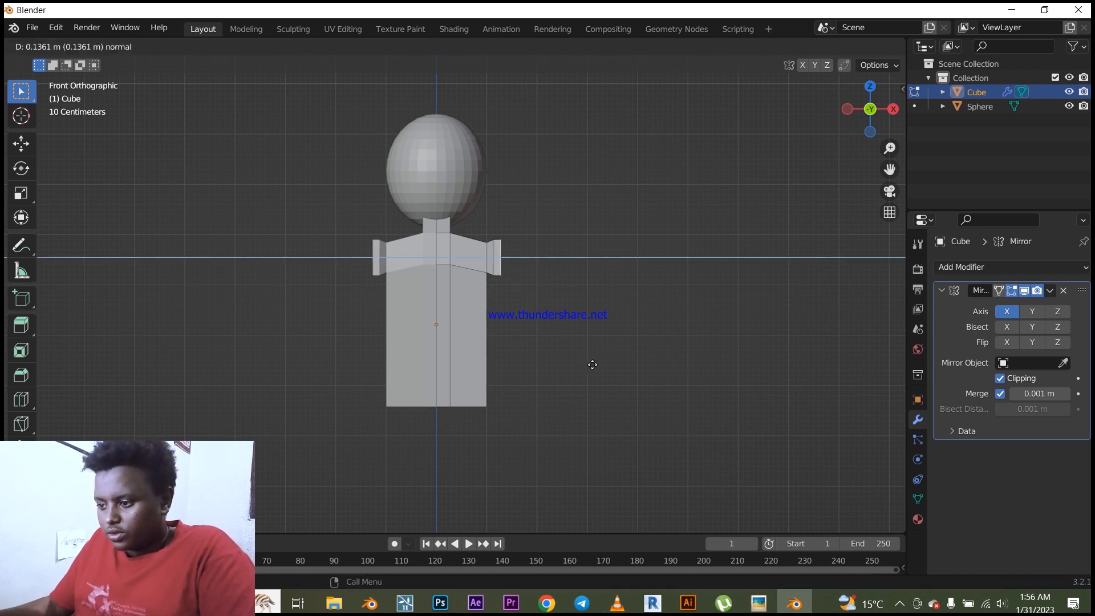
click(650, 376)
key(s)
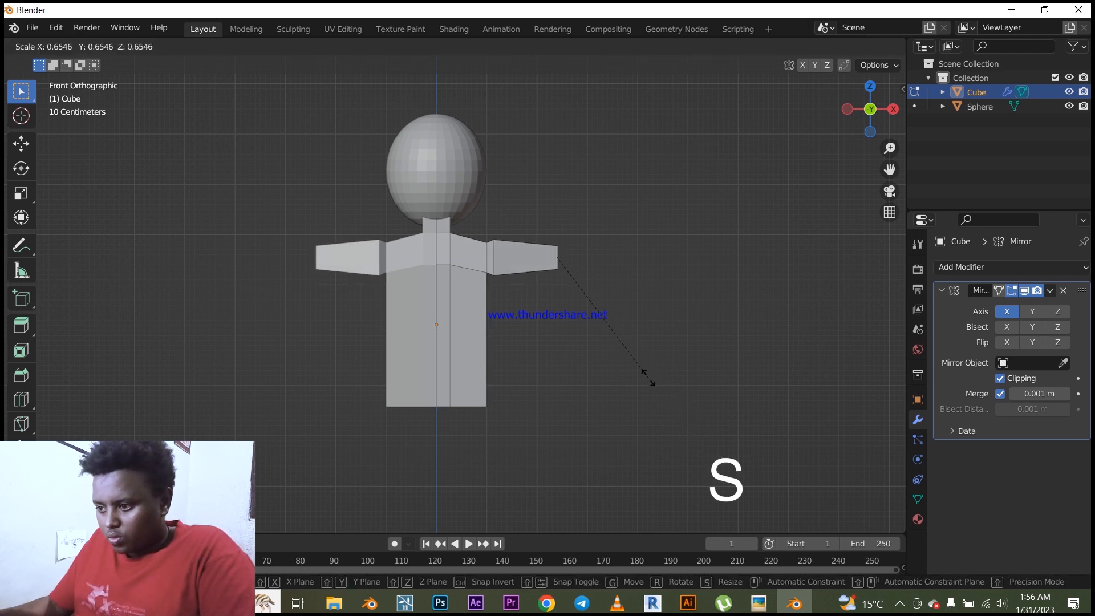
click(672, 383)
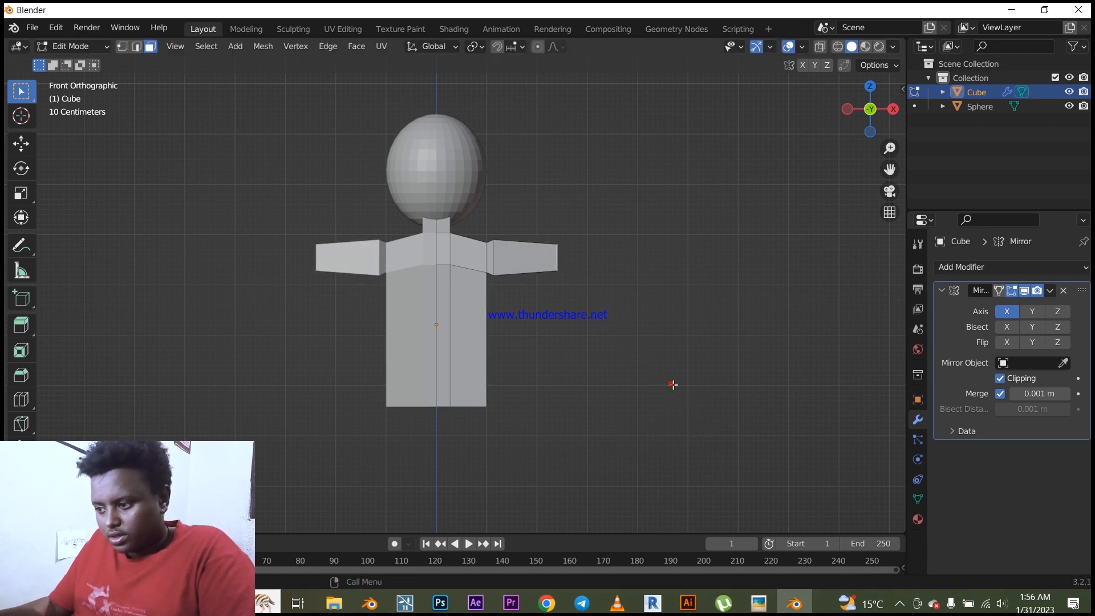
Step: Extrude the upper arm's end face about 0.14 m as a short elbow segment and fine-tune the scale of its end
key(e)
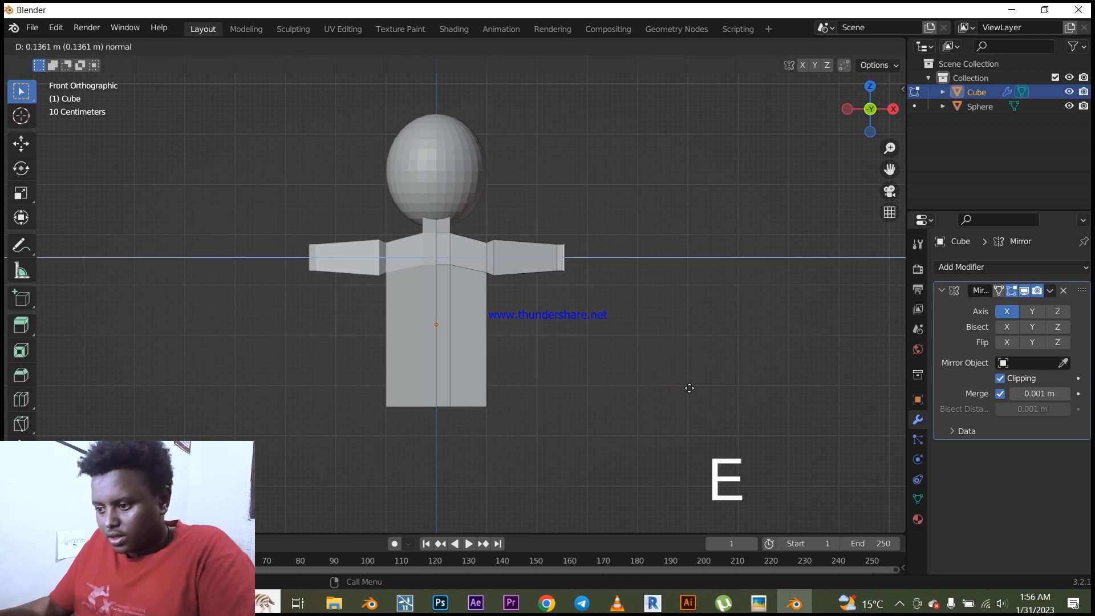
click(691, 391)
key(s)
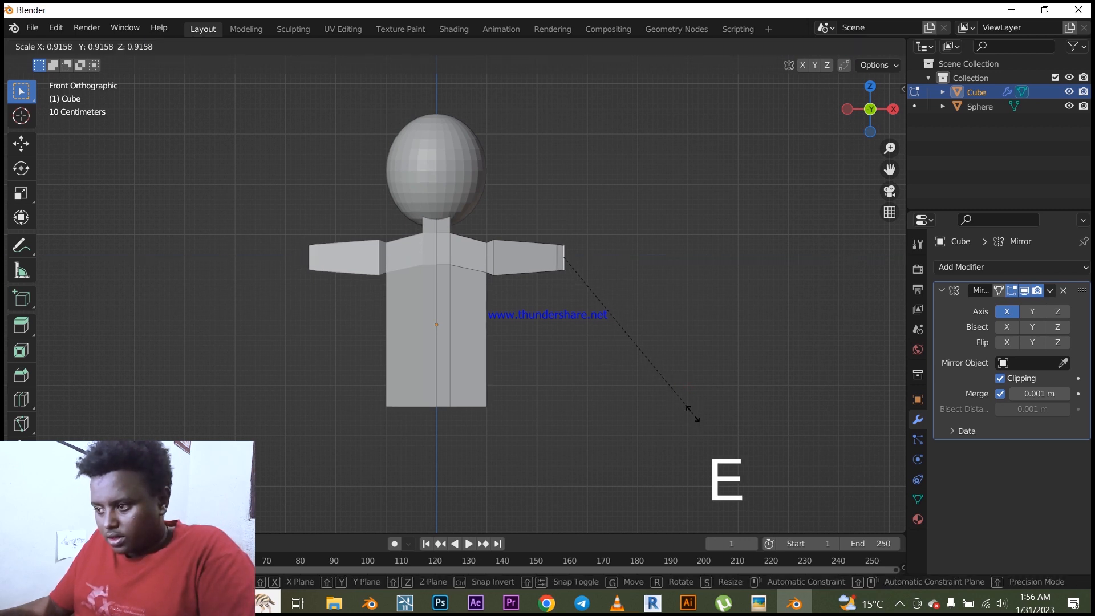
key(s)
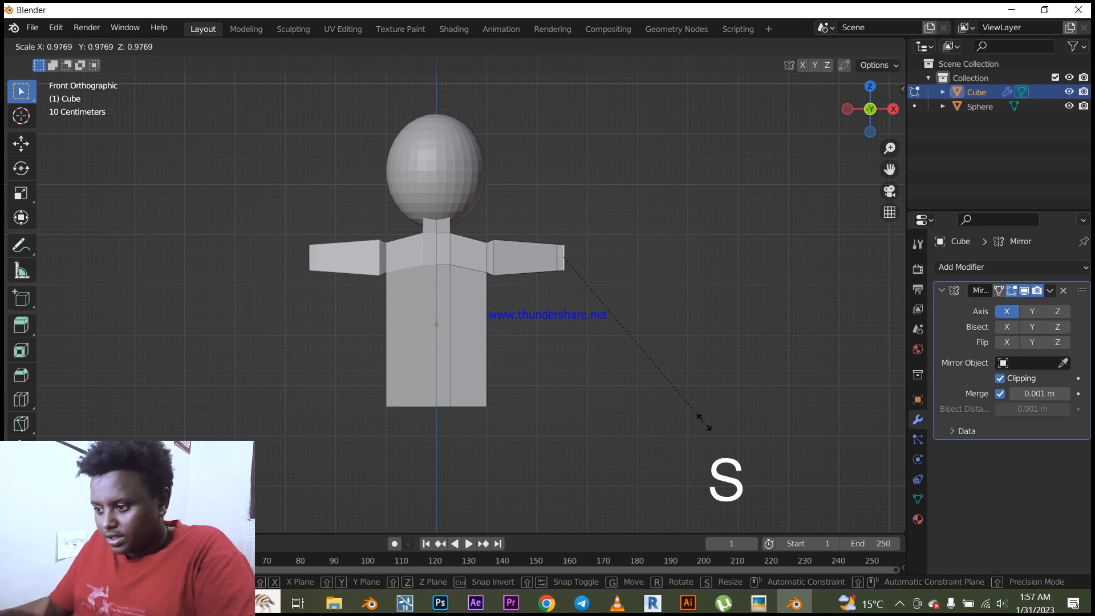
click(713, 435)
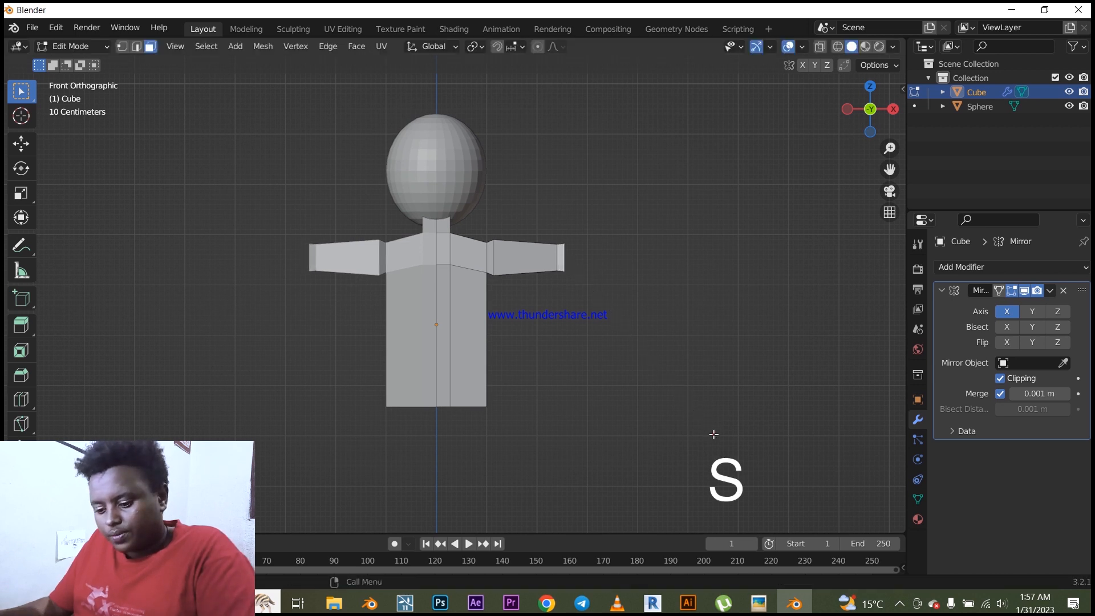
Step: Extrude the elbow's end face outward into a forearm and scale its end down to about 0.69
key(e)
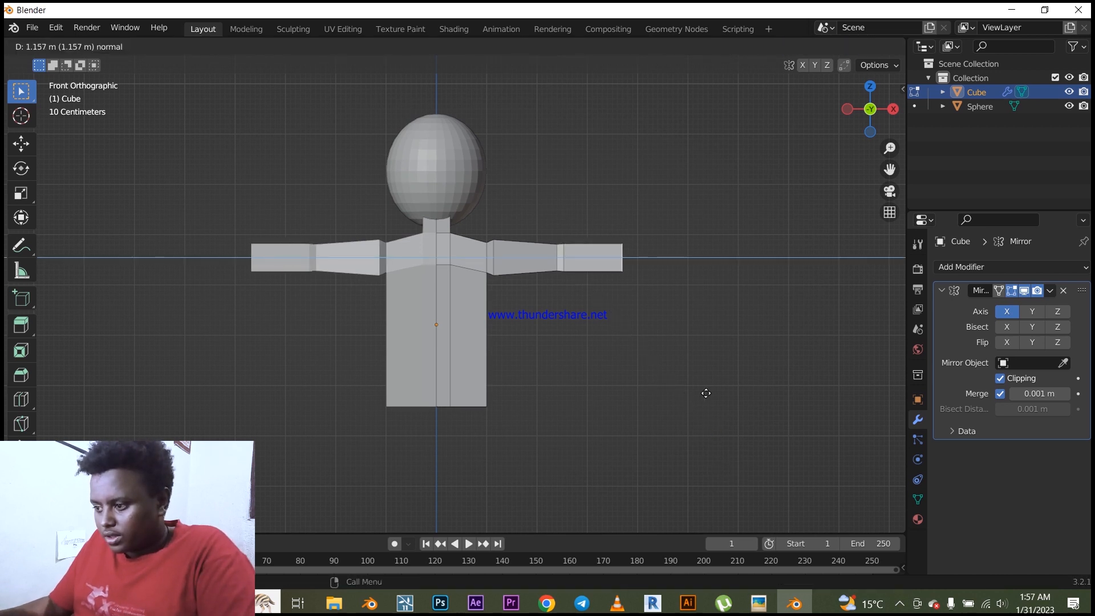
click(718, 394)
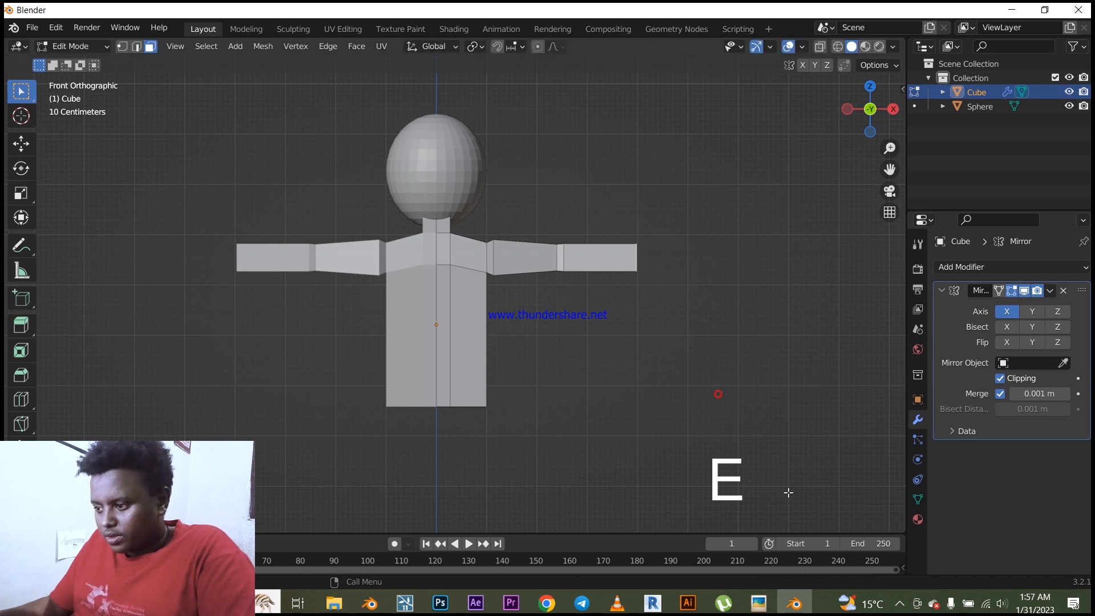
key(s)
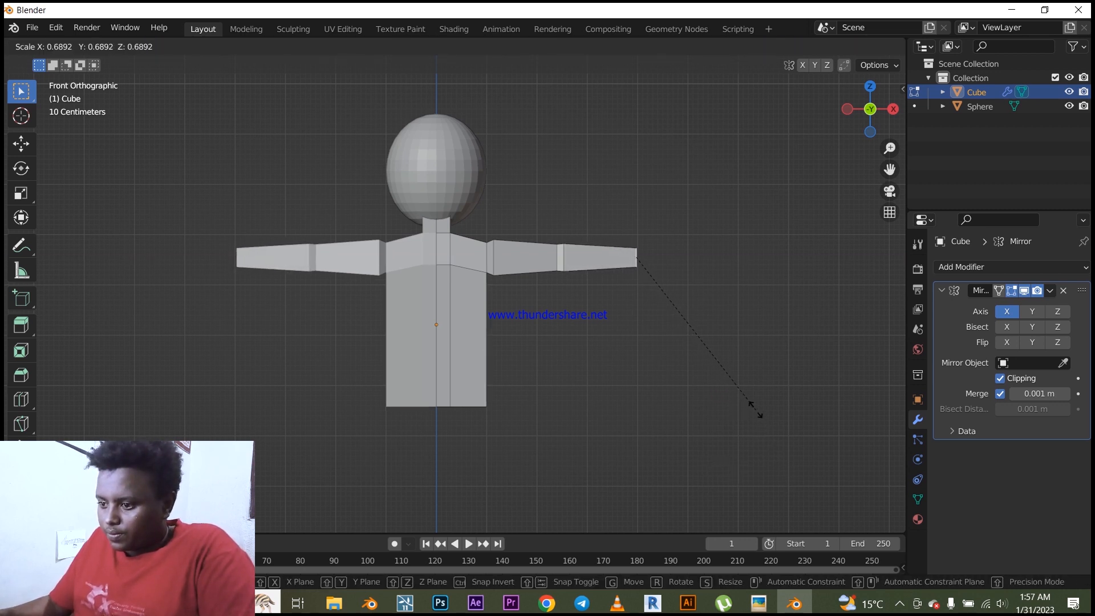
click(756, 409)
Step: Enable X-ray in front view, select all the arm's vertices outside the shoulder joint, and scale them narrower along the Y axis
middle_drag(693, 360, 700, 383)
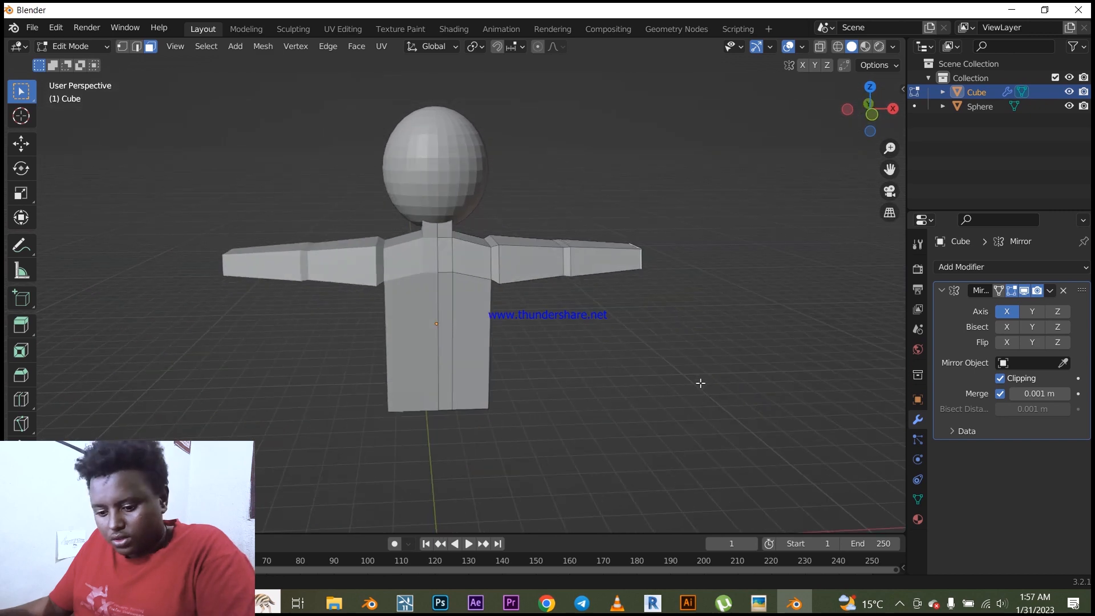
key(grave)
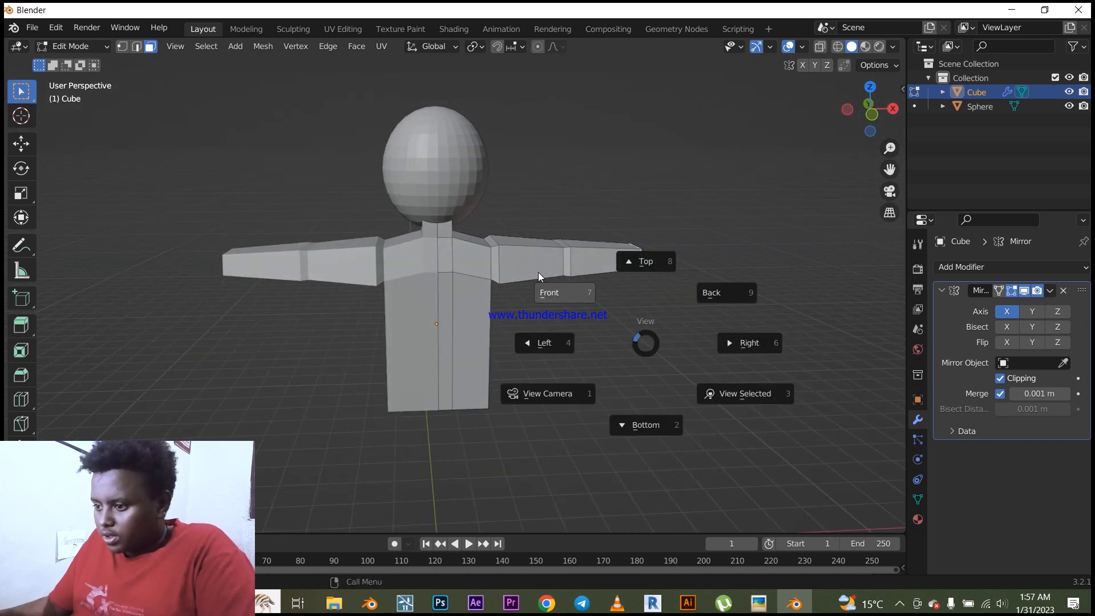
click(565, 288)
click(821, 46)
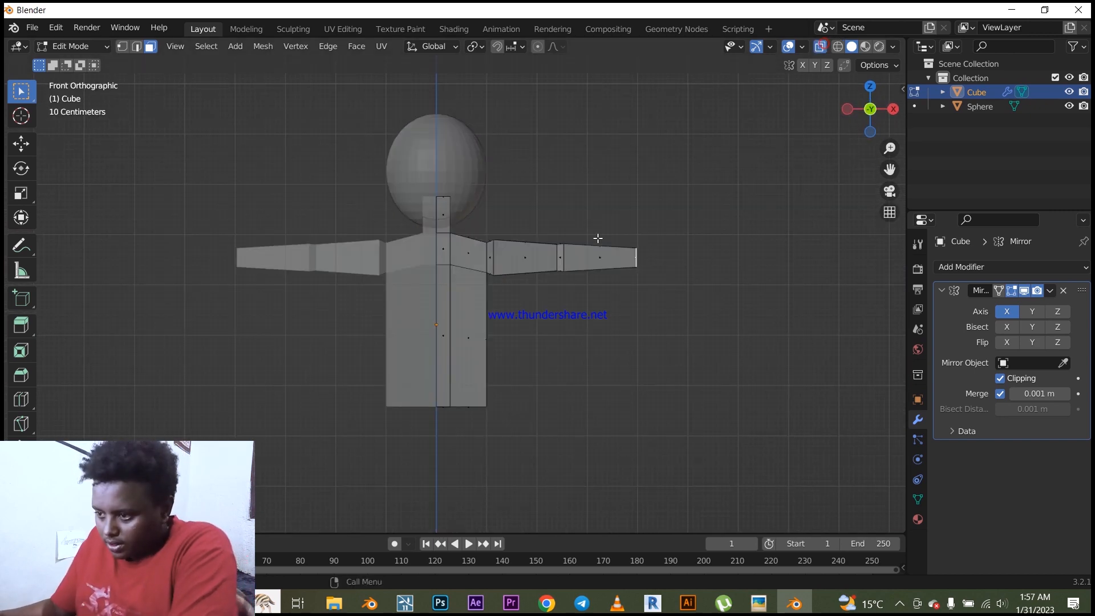
drag(488, 228, 696, 363)
key(1)
drag(490, 226, 670, 318)
key(grave)
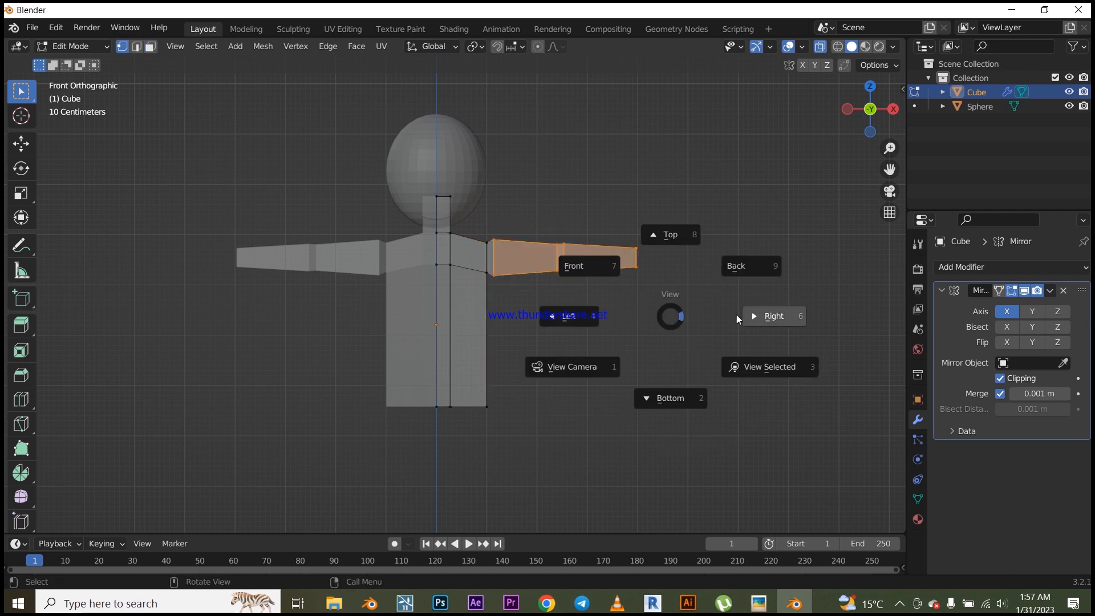
click(737, 315)
key(s)
key(y)
click(579, 271)
middle_drag(579, 271, 702, 350)
key(s)
key(y)
click(586, 337)
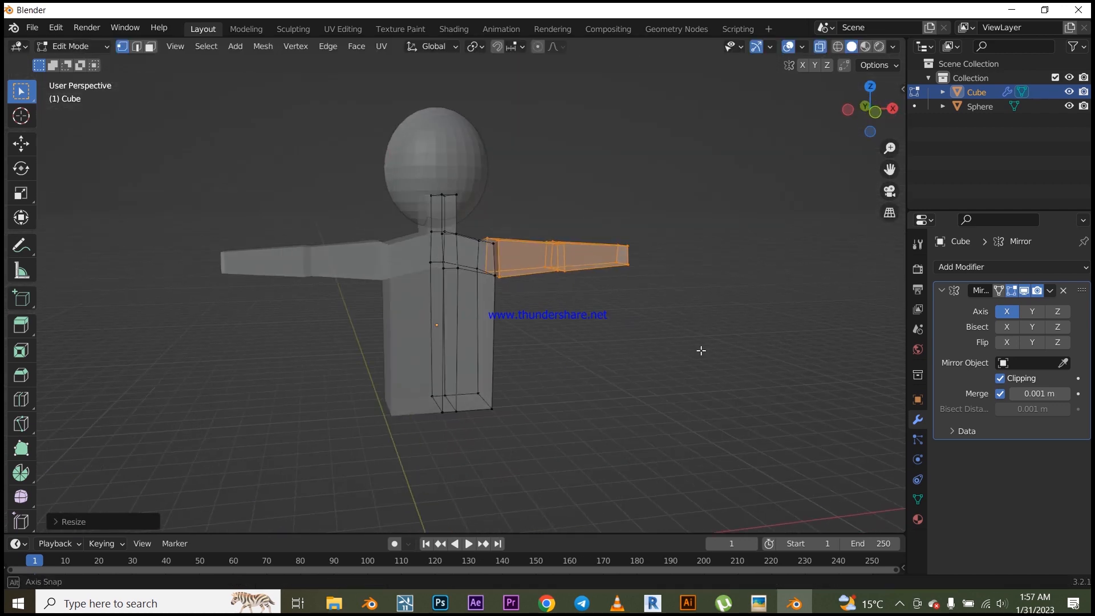
Step: Move the selected arm vertices slightly outward from the torso in front view
key(grave)
click(601, 316)
key(g)
click(606, 317)
click(626, 332)
Step: Adjust the height of the edges where the arm meets the shoulder by moving them along Z, turning X-ray off
mouse_move(627, 332)
middle_down()
mouse_move(593, 369)
mouse_move(623, 349)
middle_up()
scroll(623, 349, up, 1)
key(2)
click(488, 241)
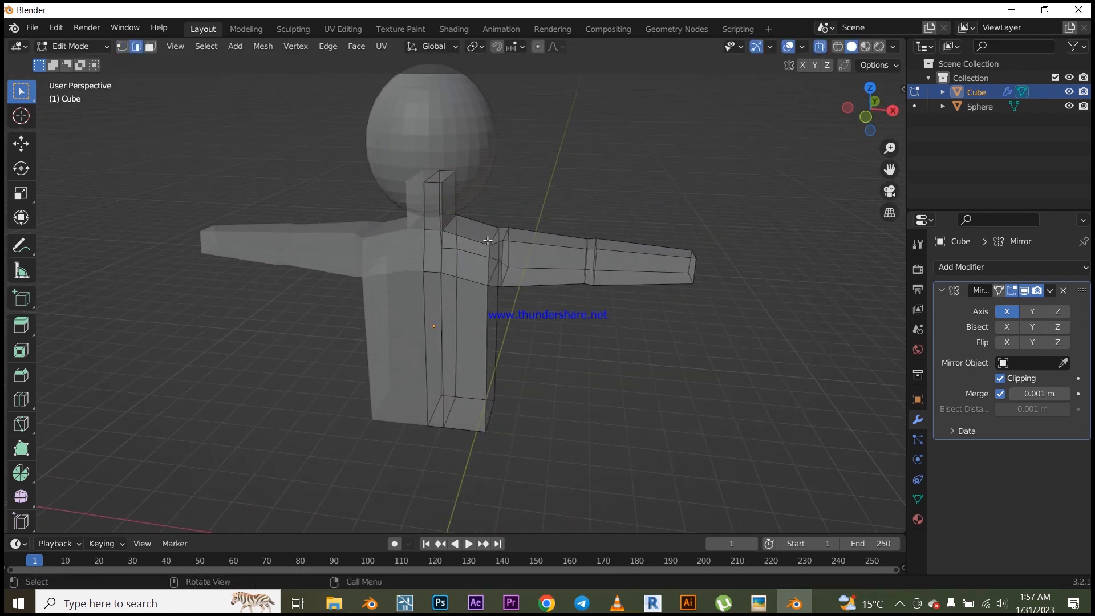
key(g)
key(z)
click(497, 266)
key(alt+z)
middle_drag(599, 237, 632, 149)
click(509, 269)
key(g)
key(z)
click(510, 262)
middle_drag(510, 262, 603, 292)
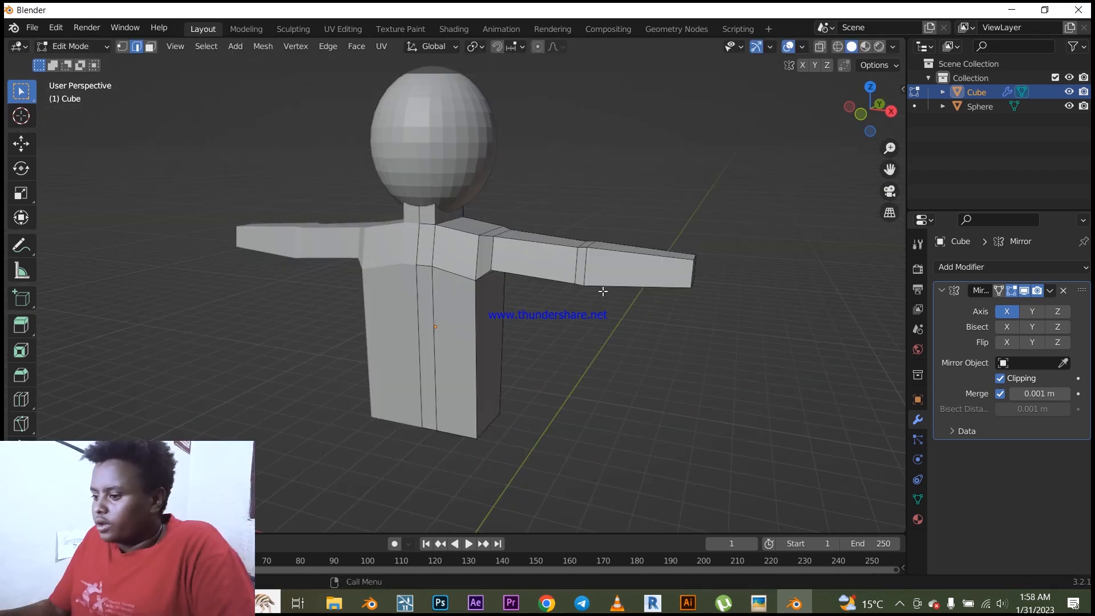
Step: Extrude the forearm's end face about 0.08 m in front view for the wrist and scale its end up slightly
middle_drag(675, 280, 672, 289)
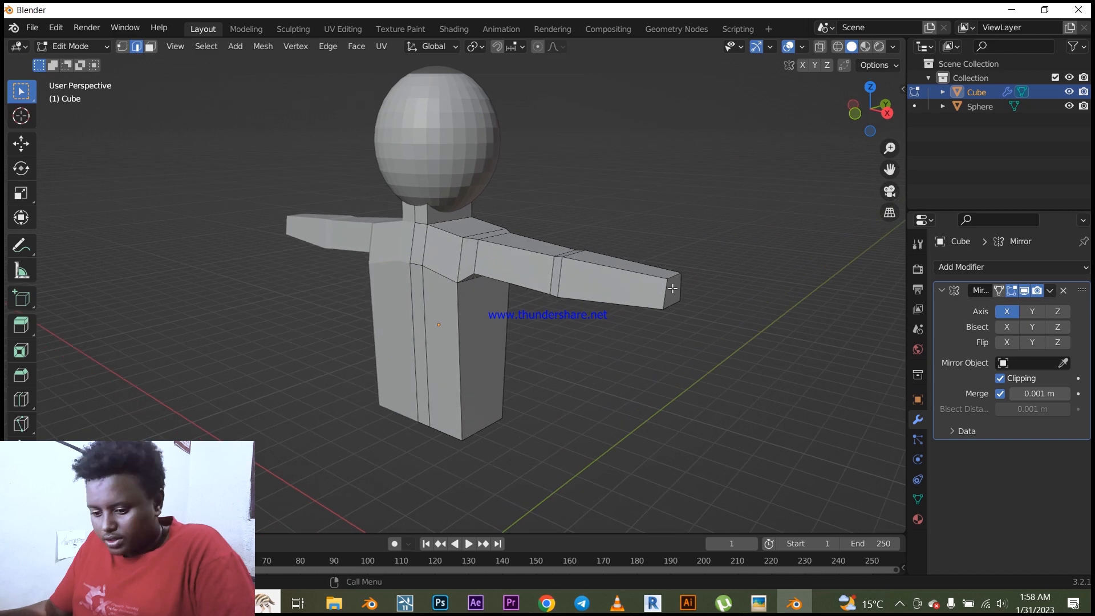
key(3)
click(676, 288)
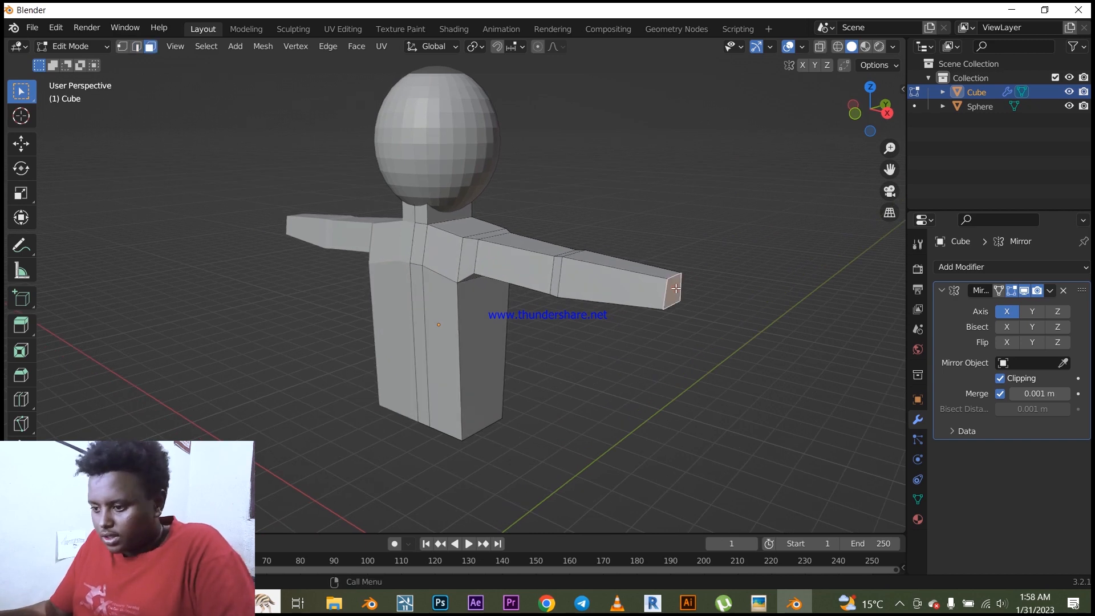
key(grave)
click(567, 258)
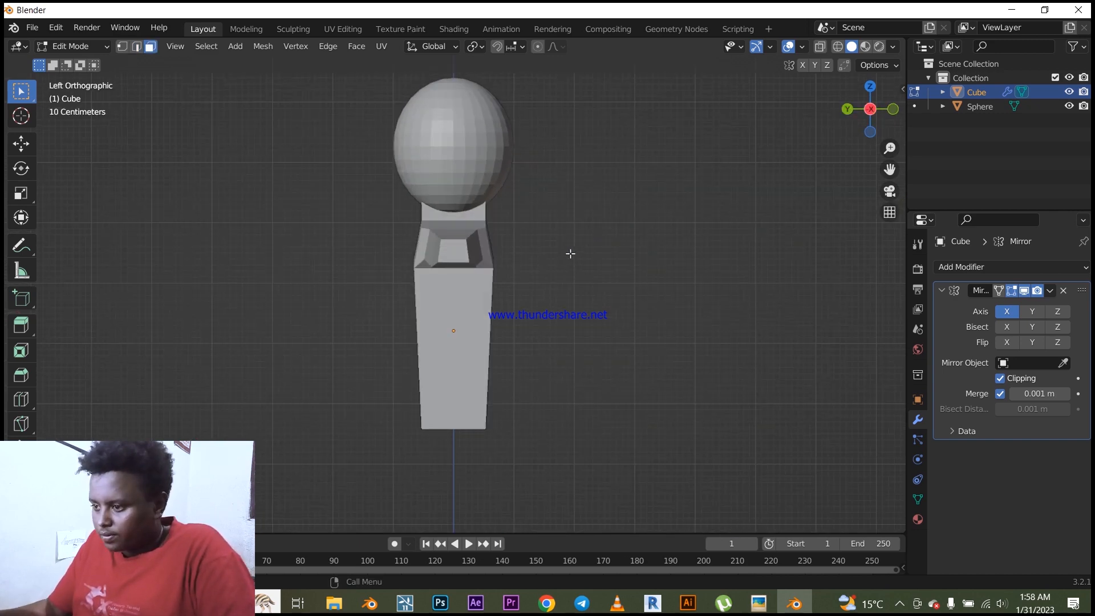
key(grave)
click(494, 192)
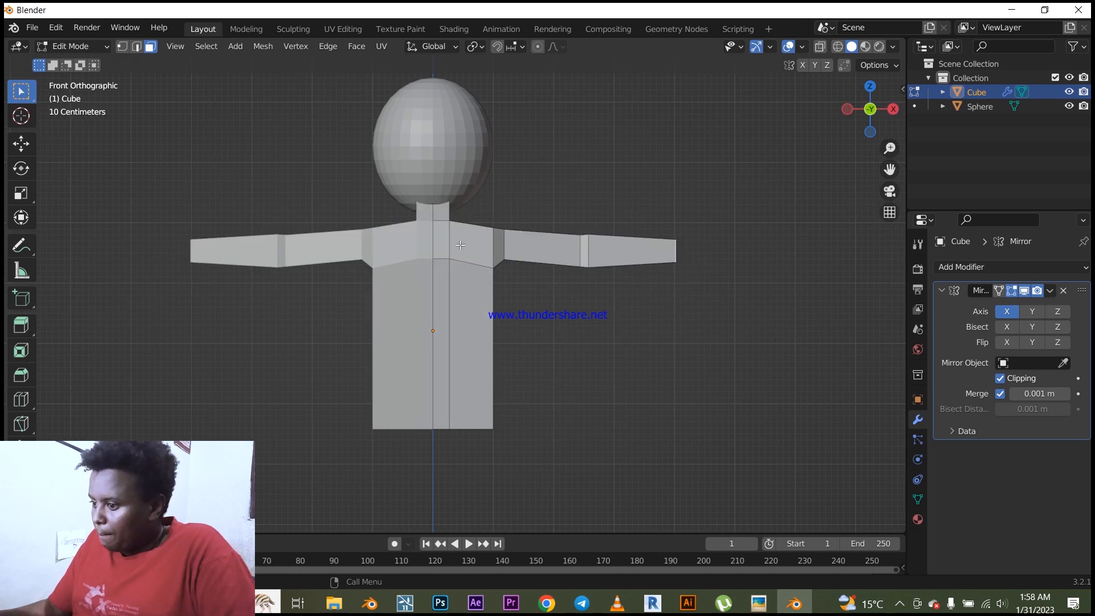
scroll(461, 244, down, 1)
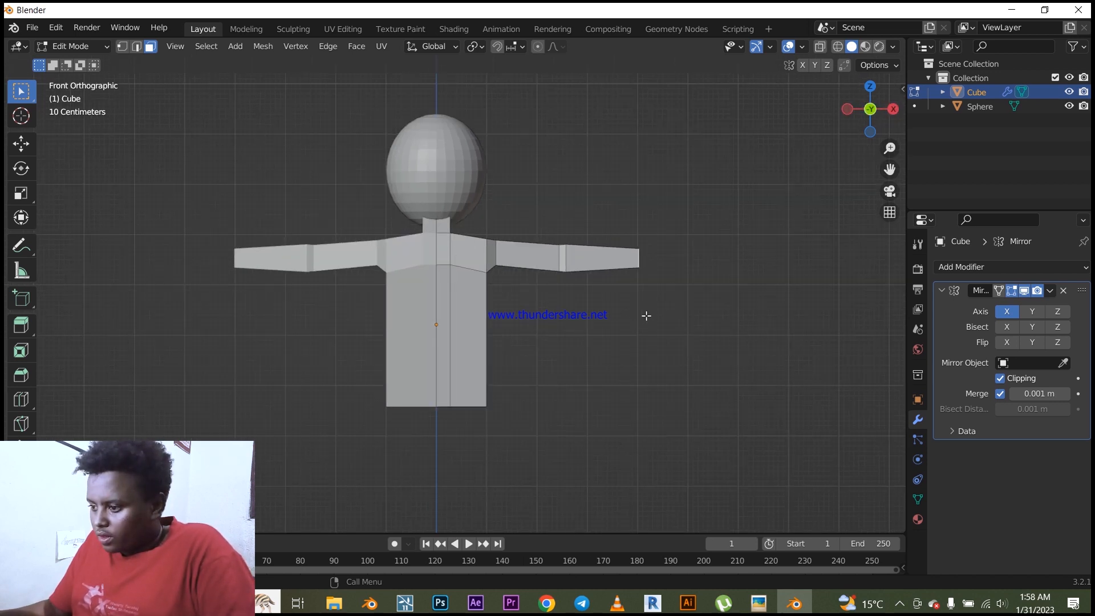
key(e)
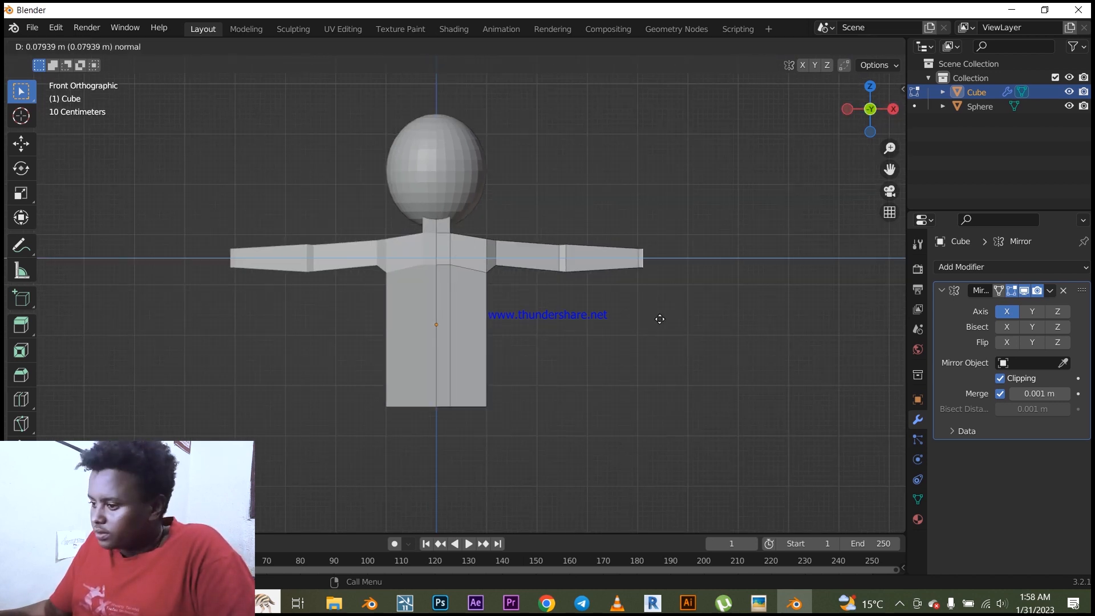
click(660, 319)
key(s)
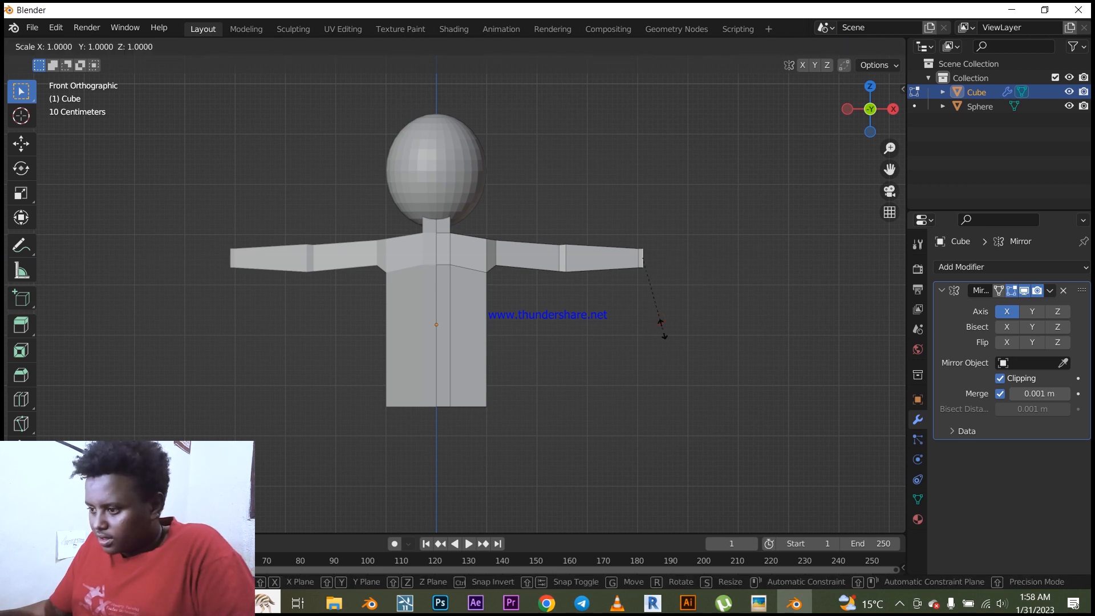
click(664, 342)
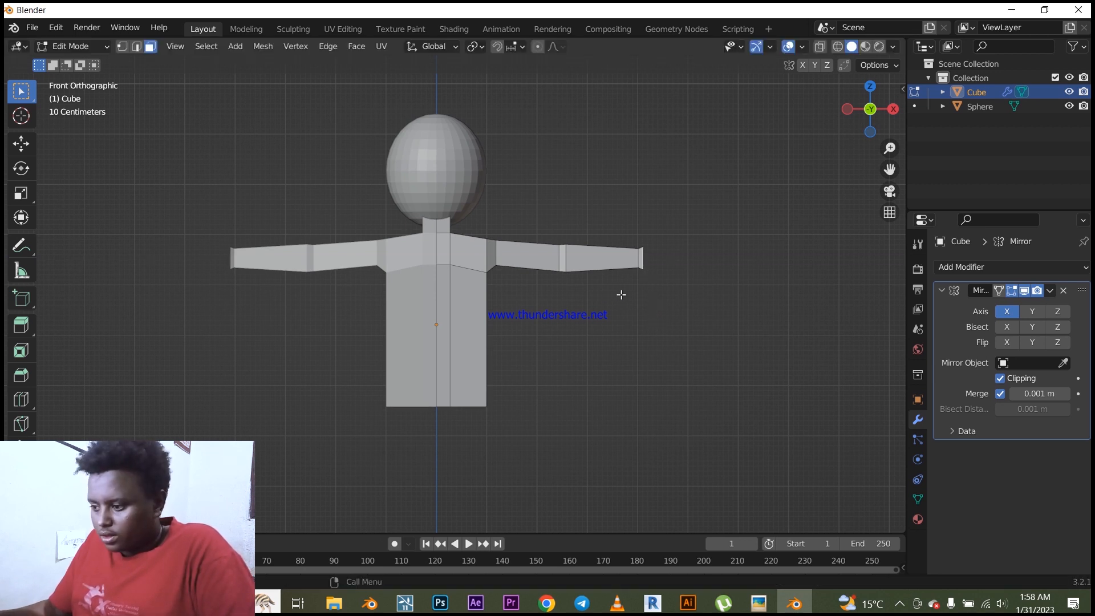
Step: In right view, scale the wrist's end face narrower along Y and move it about 0.14 m along Y
key(grave)
click(697, 300)
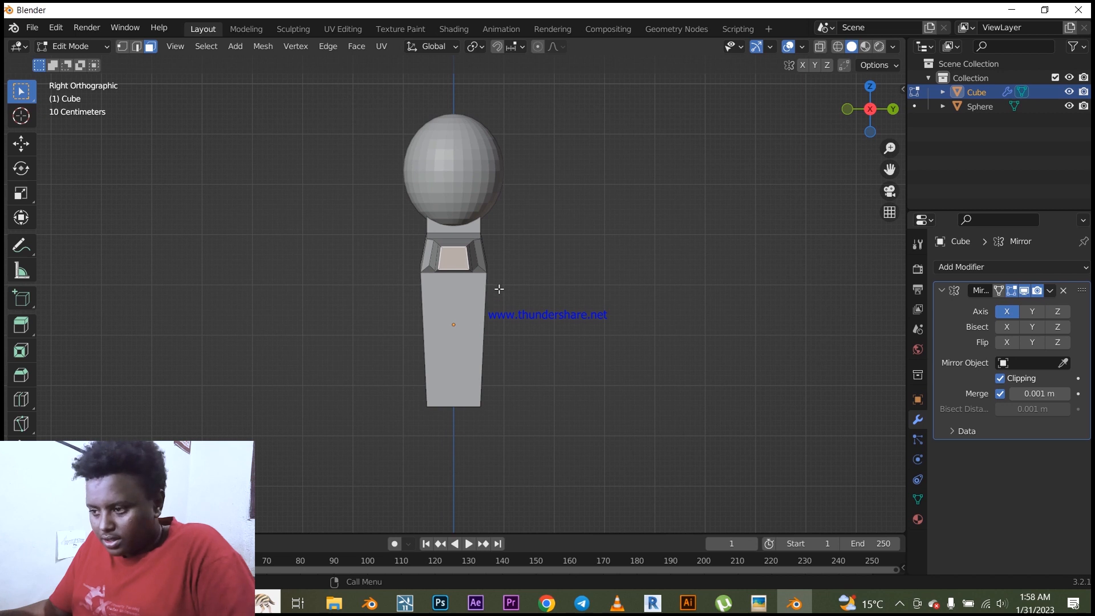
key(s)
key(y)
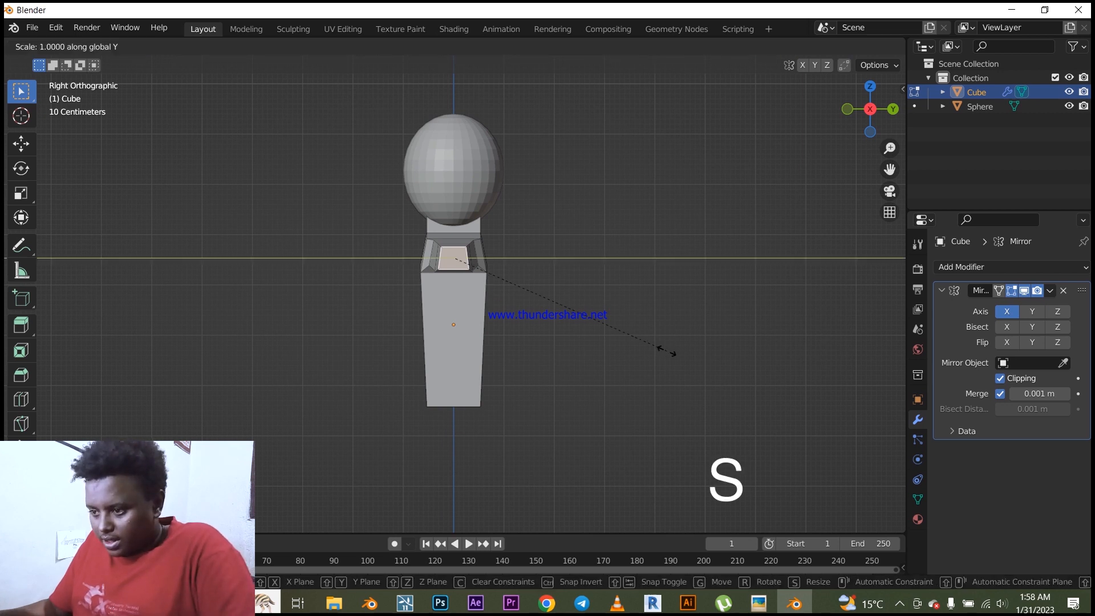
click(630, 342)
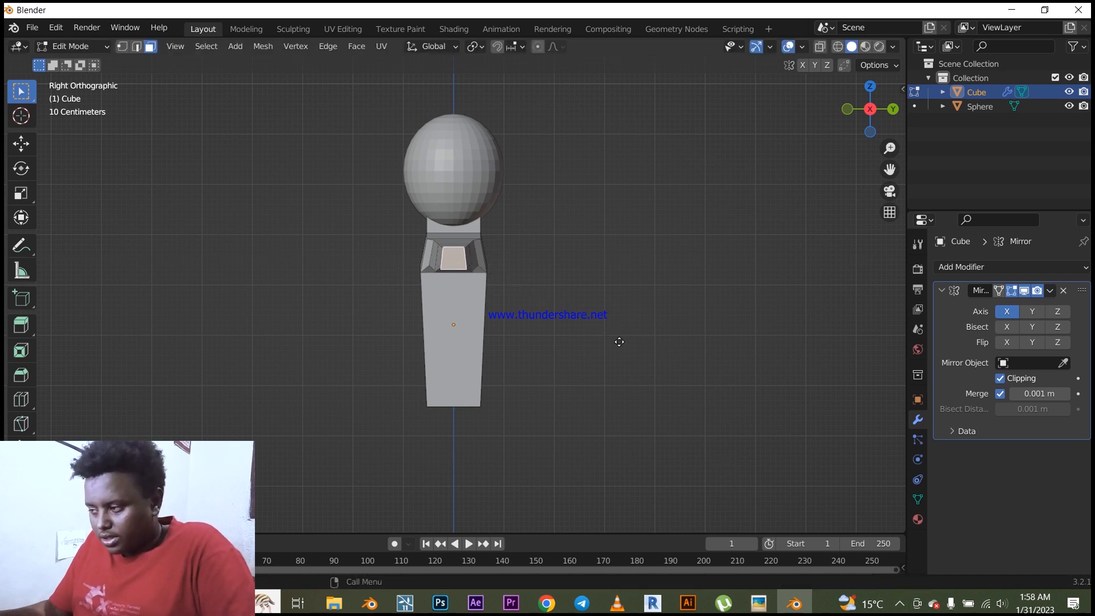
key(g)
key(y)
key(y)
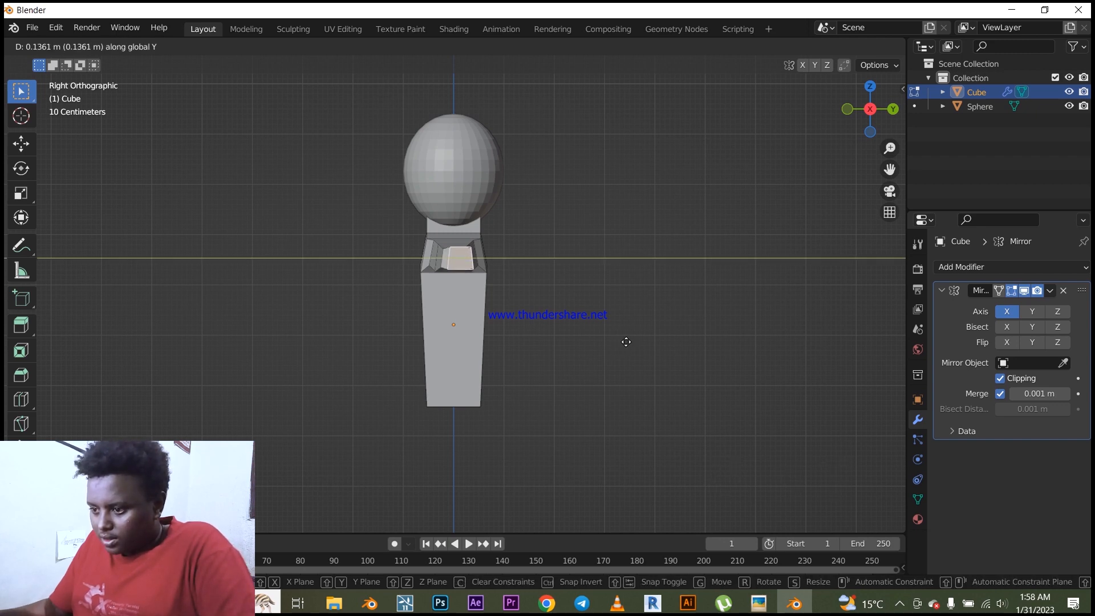
click(627, 342)
middle_drag(628, 340, 547, 400)
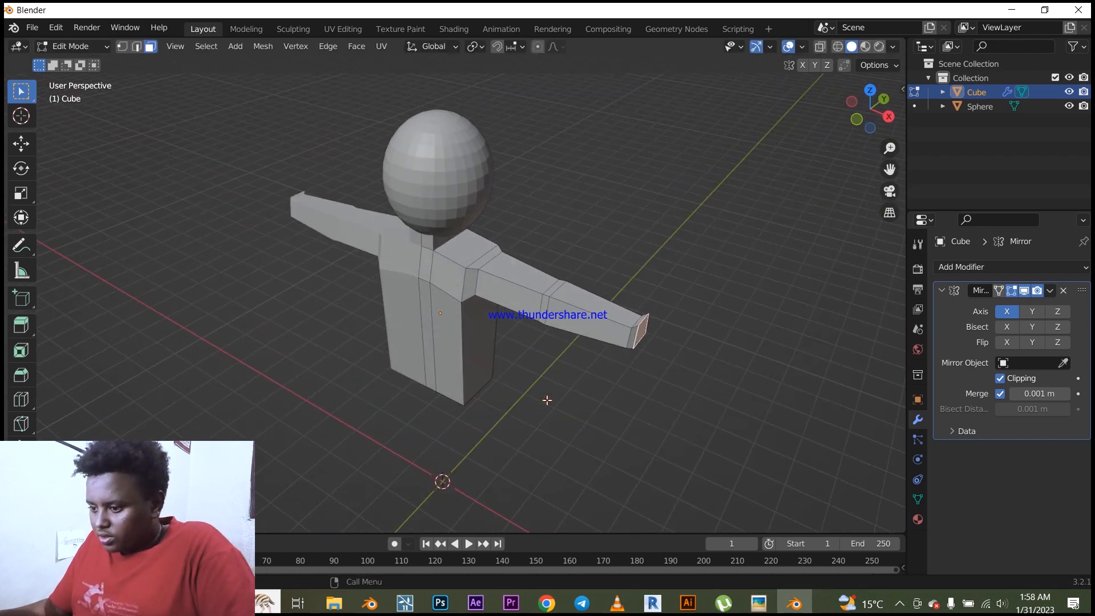
Step: Extrude the wrist's end face about 0.35 m in front view and scale its end up to about 1.4 for the hand
key(grave)
click(528, 374)
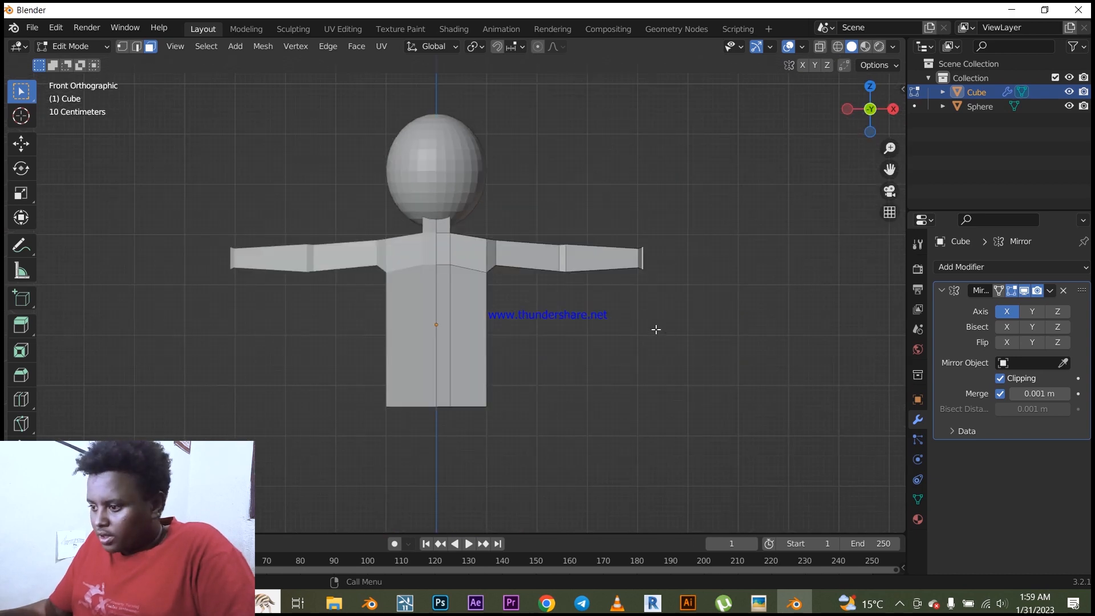
key(e)
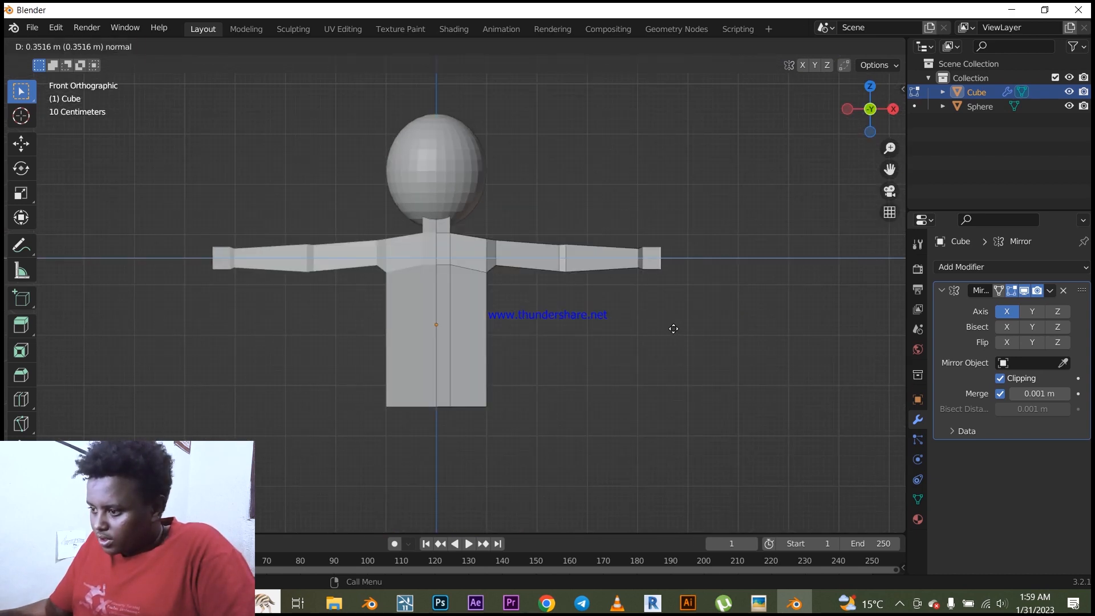
click(673, 329)
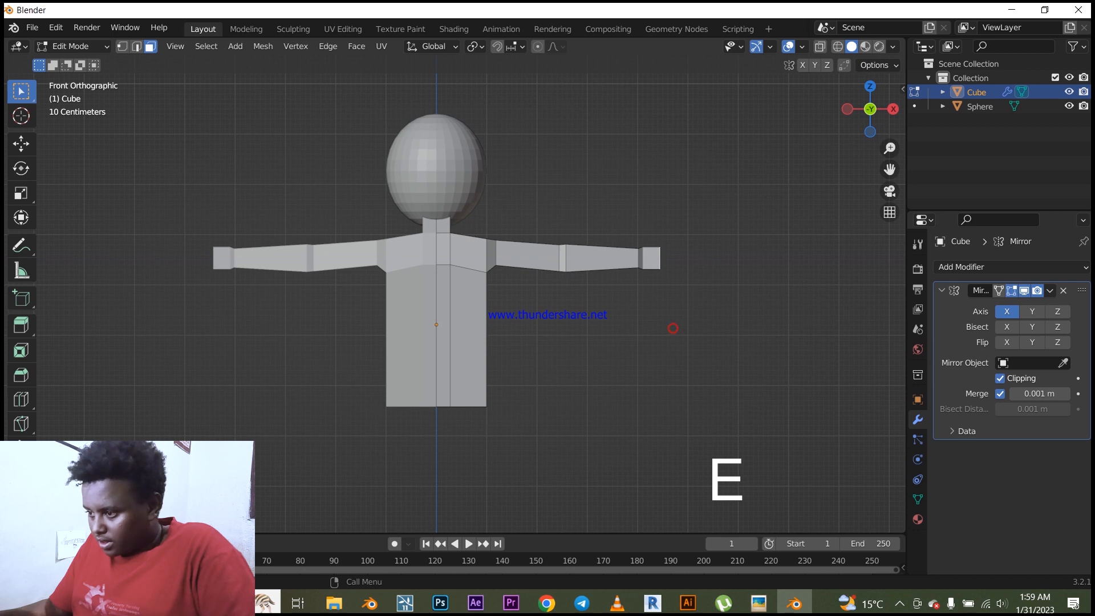
key(s)
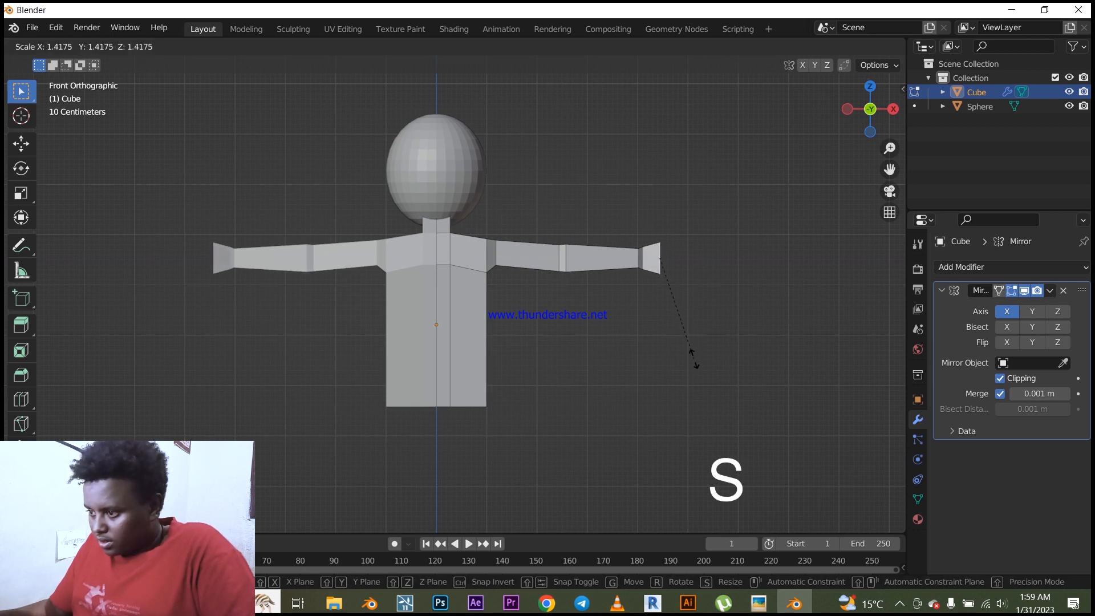
click(692, 362)
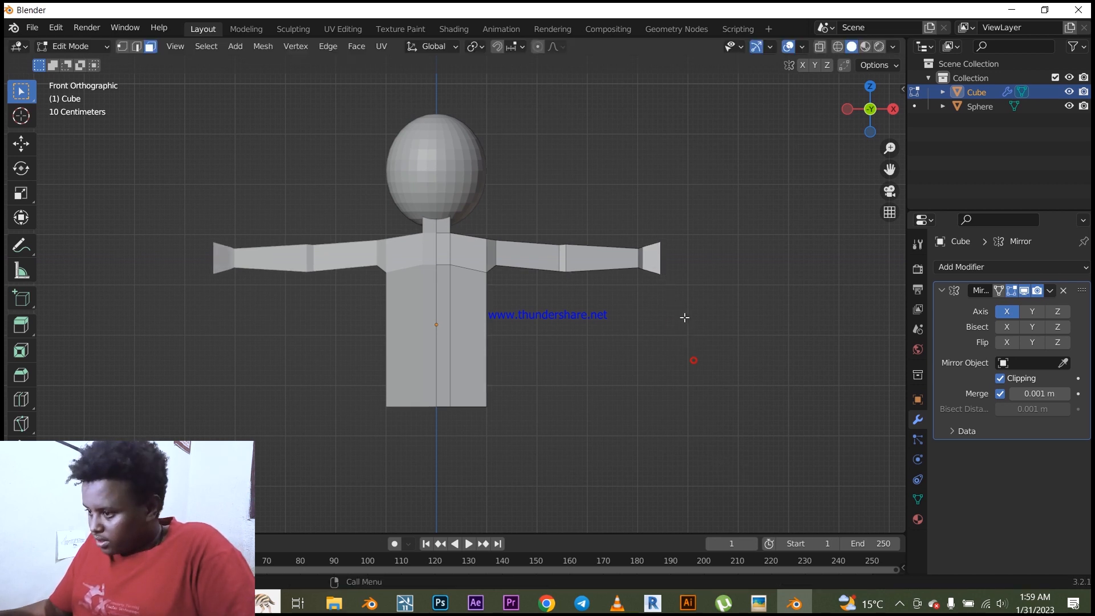
Step: Extrude the hand outward by about 0.5 m, extrude another segment of about 0.4 m, and scale its end face down slightly
key(e)
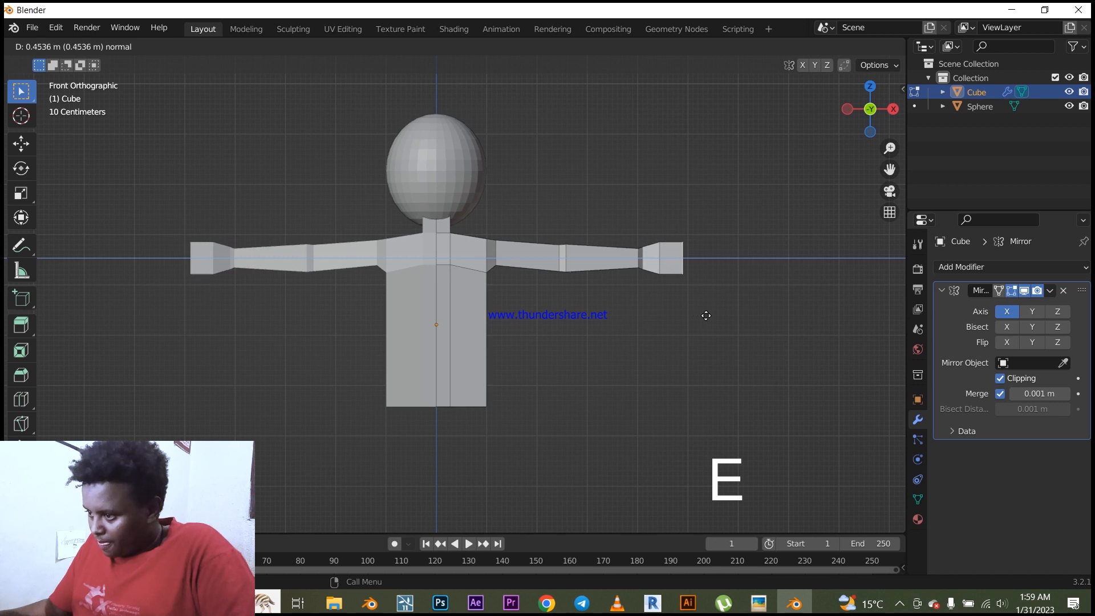
click(706, 316)
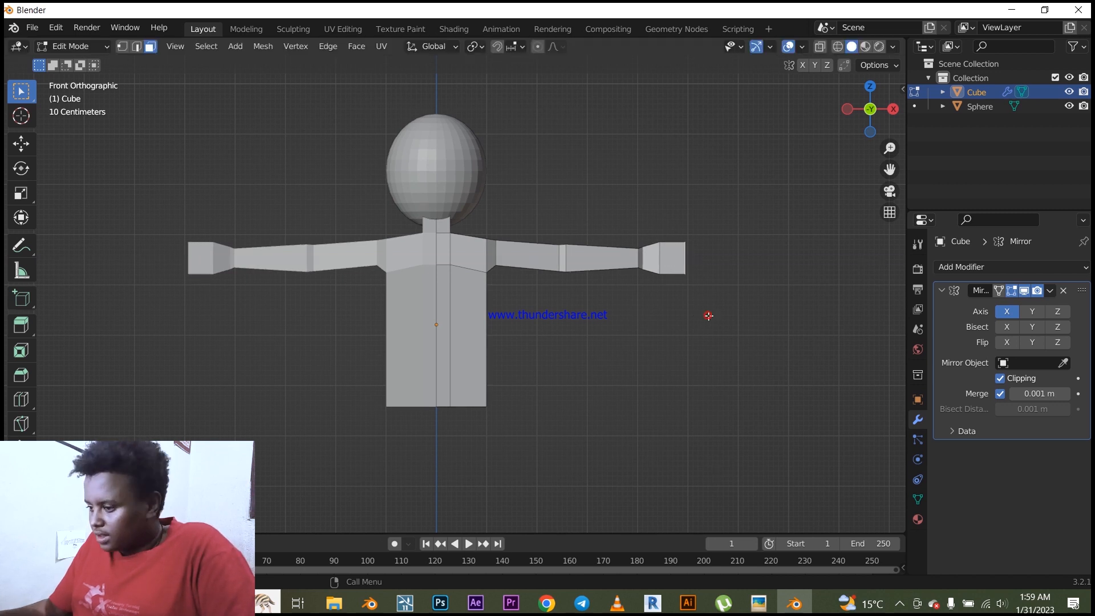
key(e)
click(716, 316)
key(e)
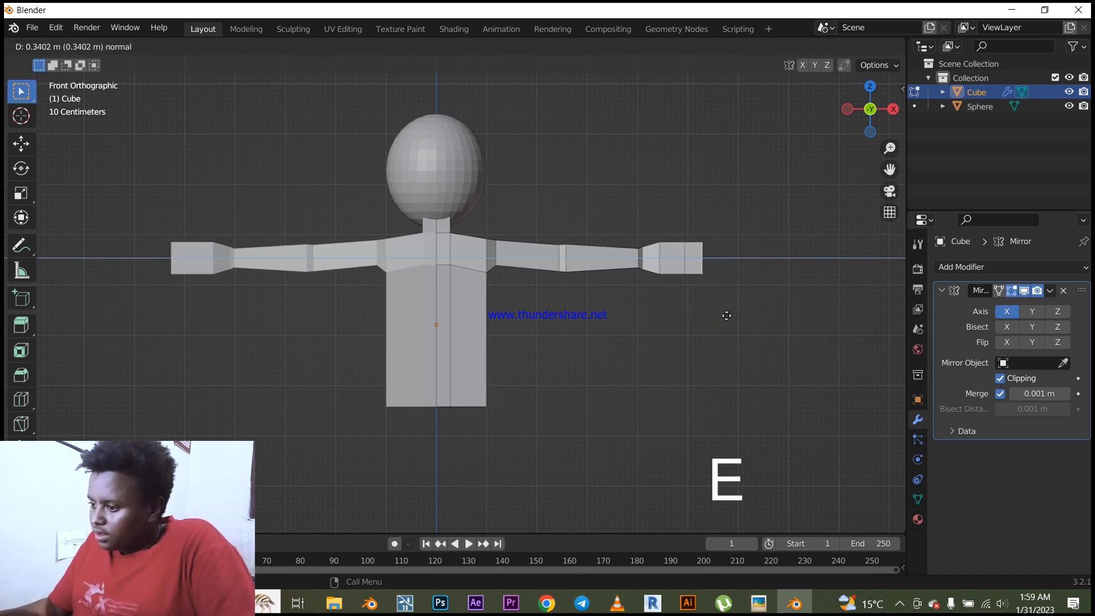
click(730, 316)
key(s)
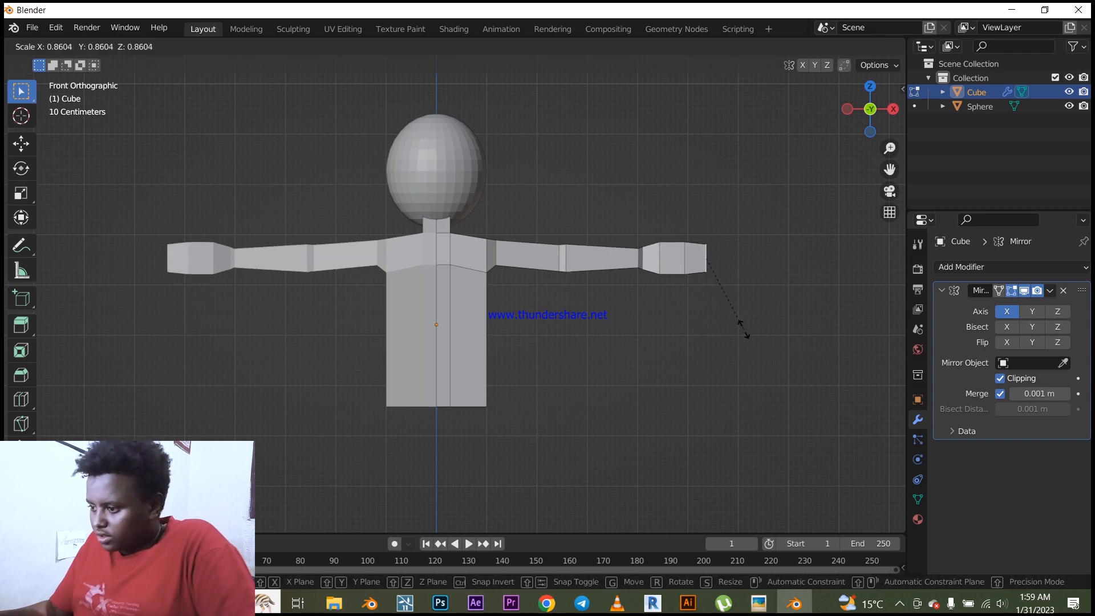
click(738, 318)
Step: In wireframe top view, select the hand's vertices, scale them thinner along Y, and move them along Y
scroll(647, 224, down, 1)
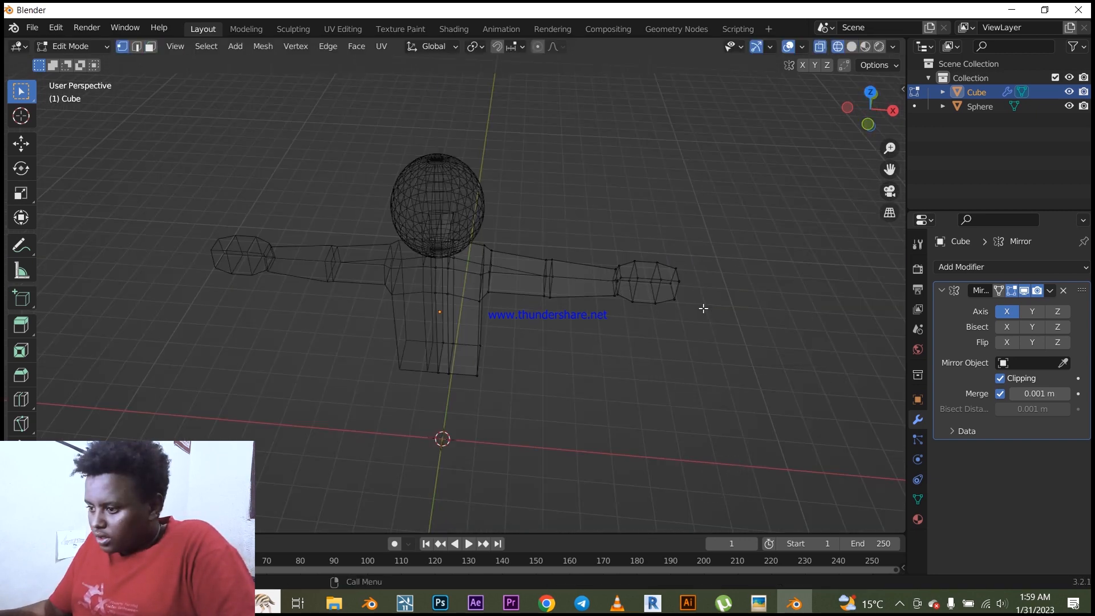
key(grave)
click(706, 238)
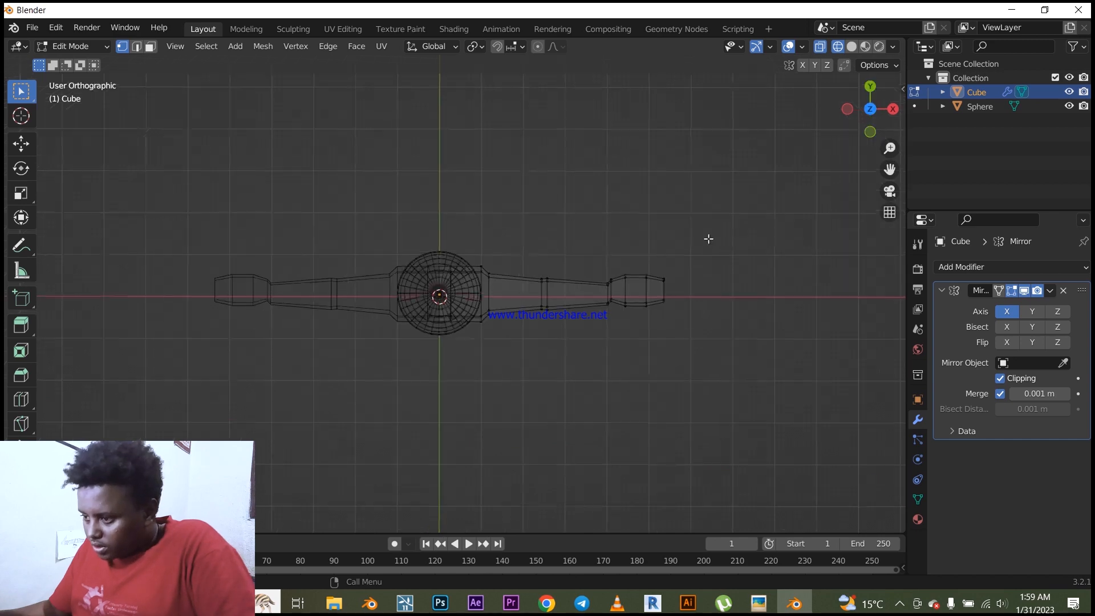
scroll(653, 327, up, 3)
drag(737, 243, 827, 371)
key(s)
key(y)
click(805, 347)
key(g)
key(y)
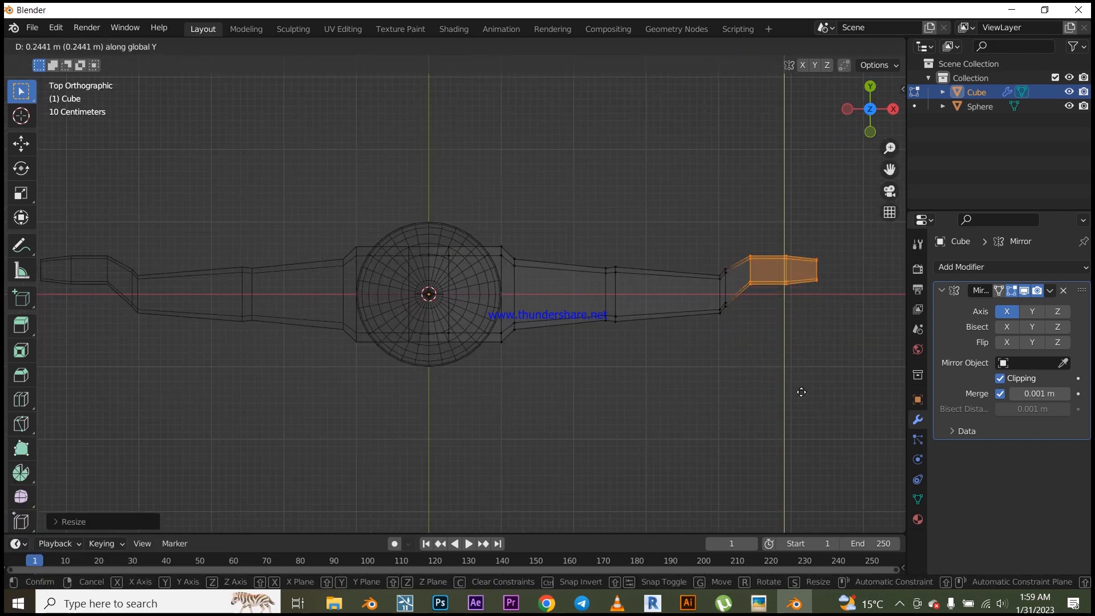
click(800, 399)
click(800, 399)
Step: Select the front vertices of the hand's middle loop, shift them along Y, and return to solid shading
drag(775, 280, 798, 416)
key(g)
key(y)
click(798, 405)
middle_drag(798, 405, 693, 268)
scroll(693, 268, down, 3)
click(750, 151)
key(shift+z)
Step: Add a centred edge loop across the middle segment of the hand
middle_drag(567, 241, 628, 310)
middle_drag(587, 360, 593, 317)
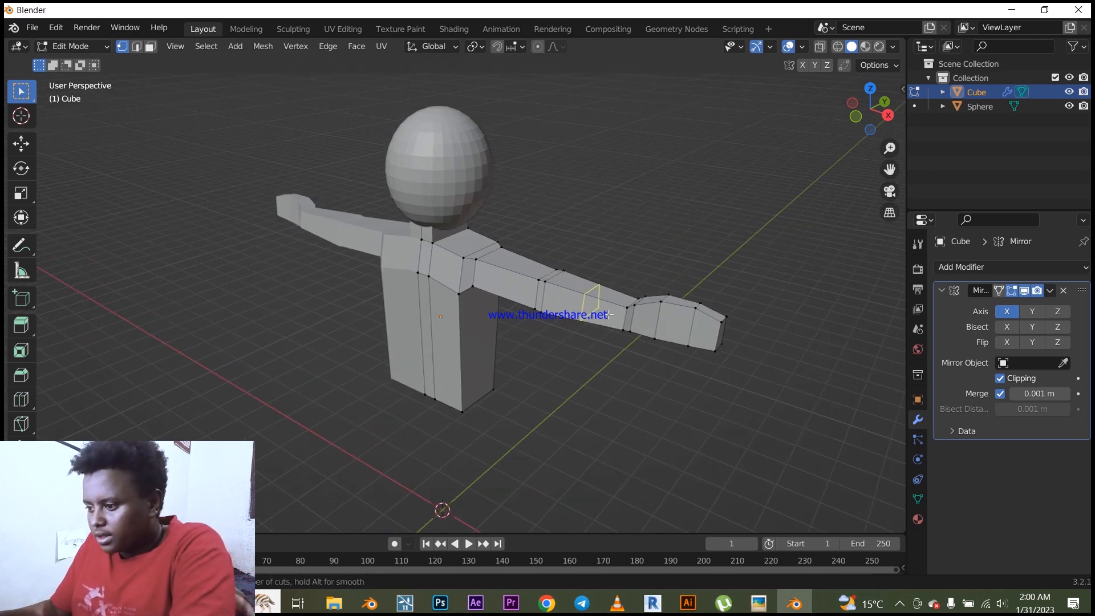
key(ctrl+r)
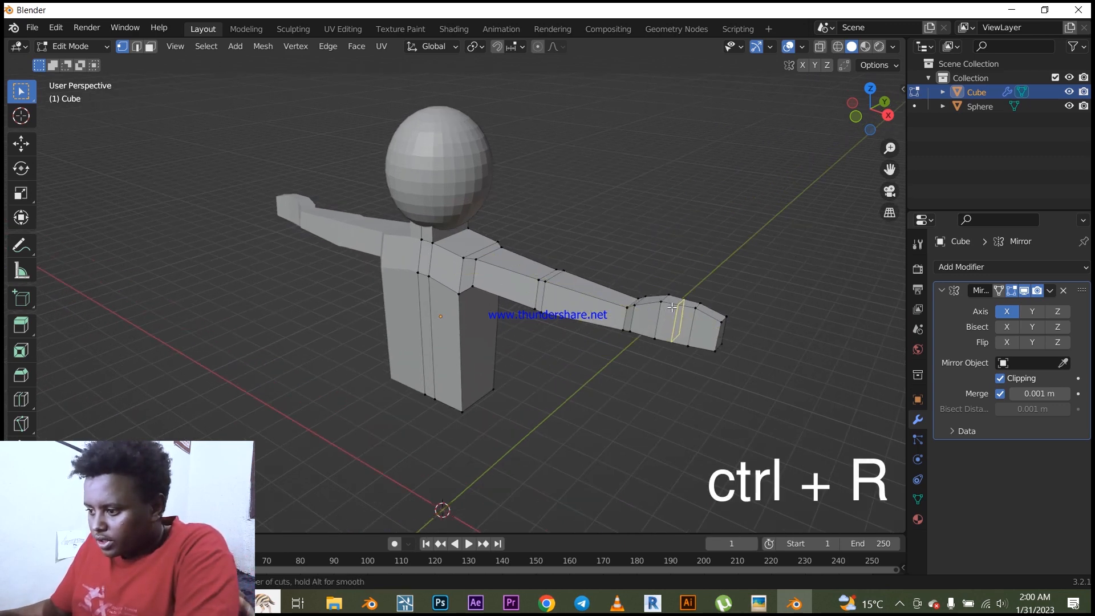
click(672, 307)
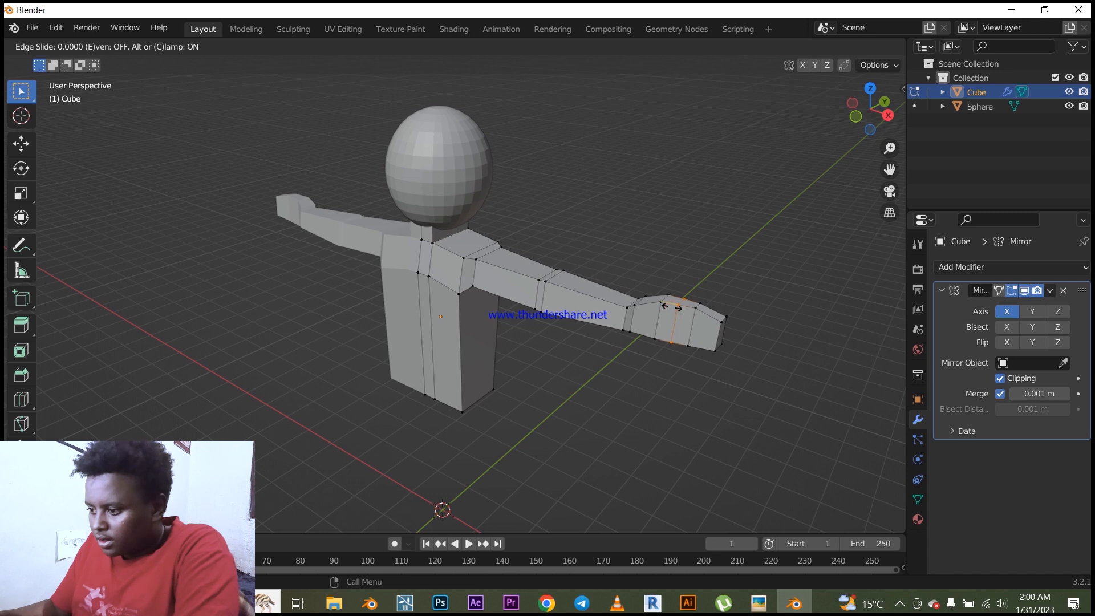
click(672, 307)
Step: Extrude the narrow face on the hand's upper side about 0.12 m in front view for the thumb's base and rotate its end face
scroll(673, 298, up, 1)
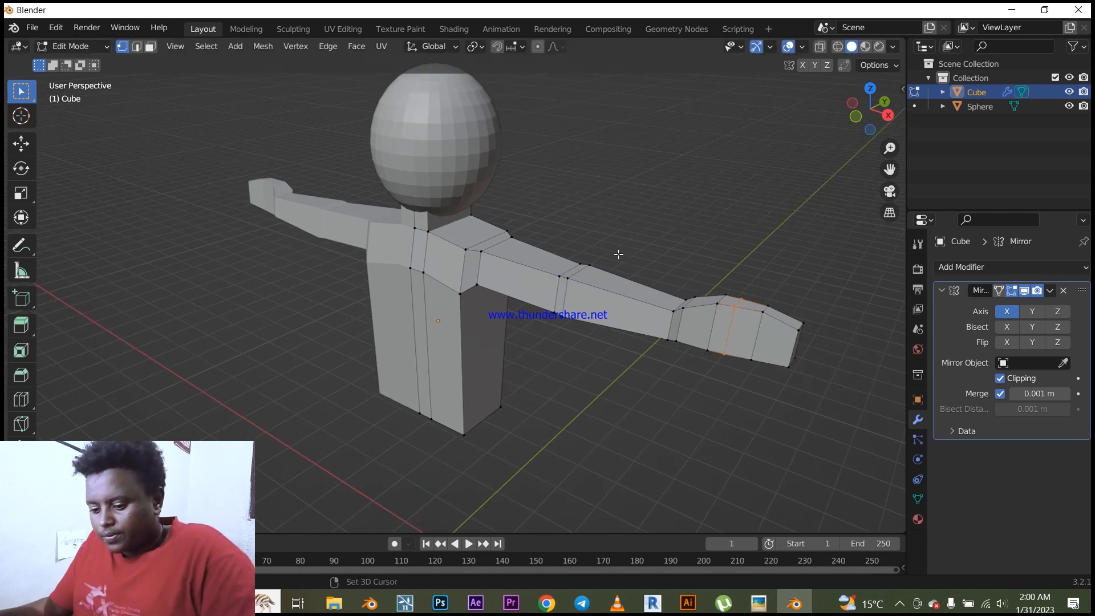
shift+middle_drag(618, 254, 500, 260)
key(3)
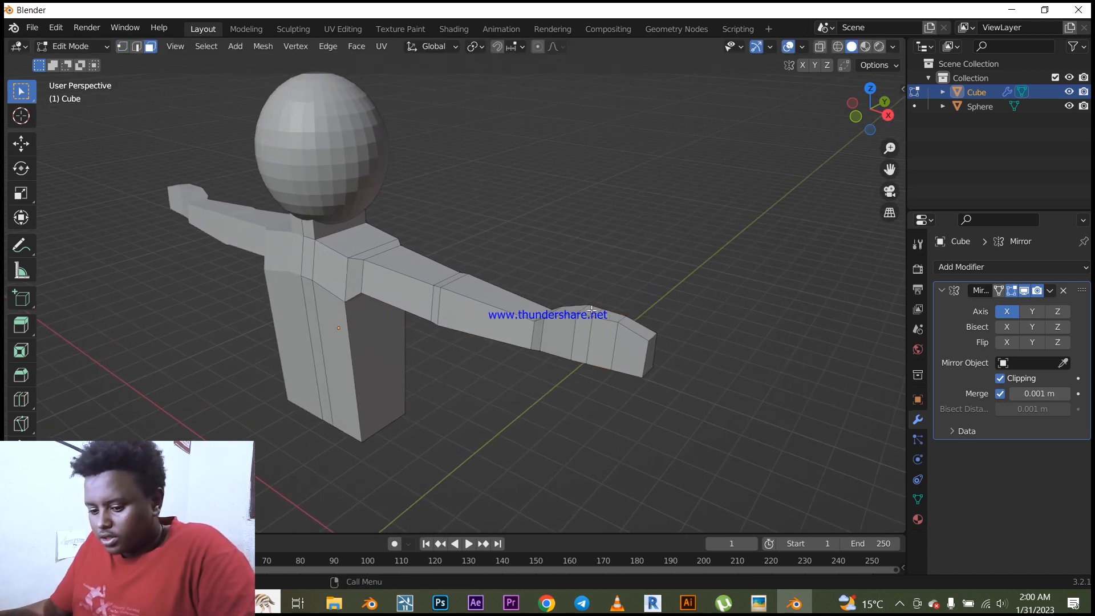
key(grave)
click(558, 281)
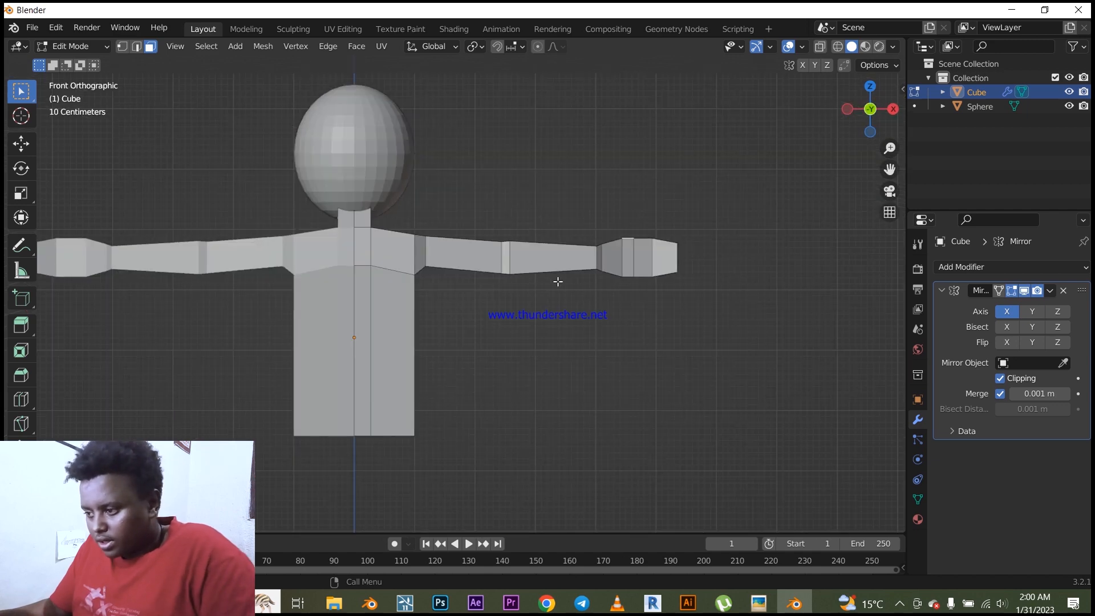
shift+middle_drag(651, 229, 597, 258)
key(e)
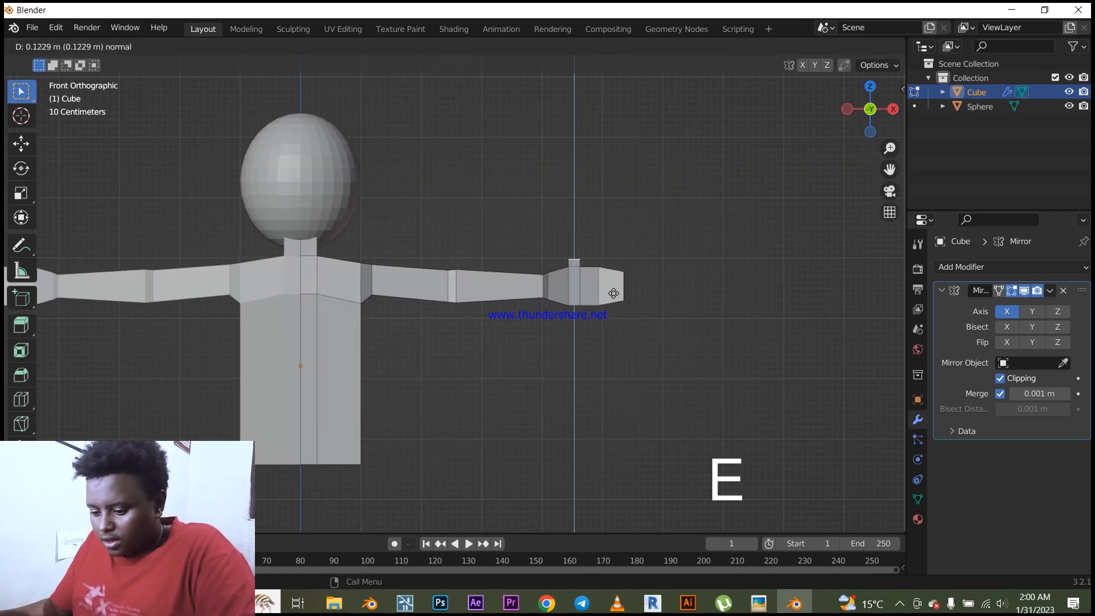
click(614, 293)
key(r)
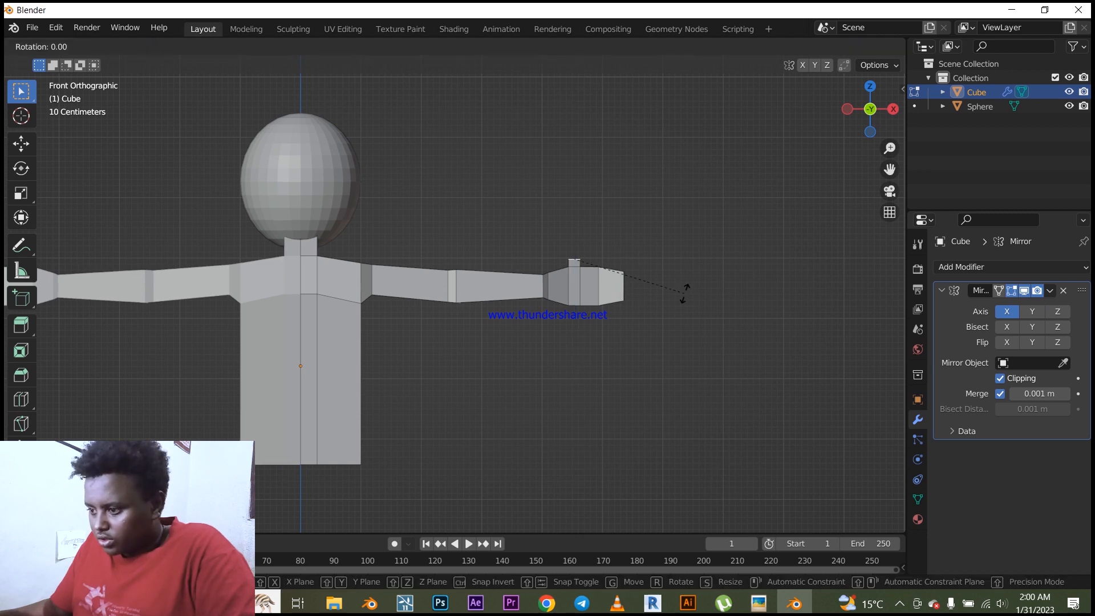
click(667, 325)
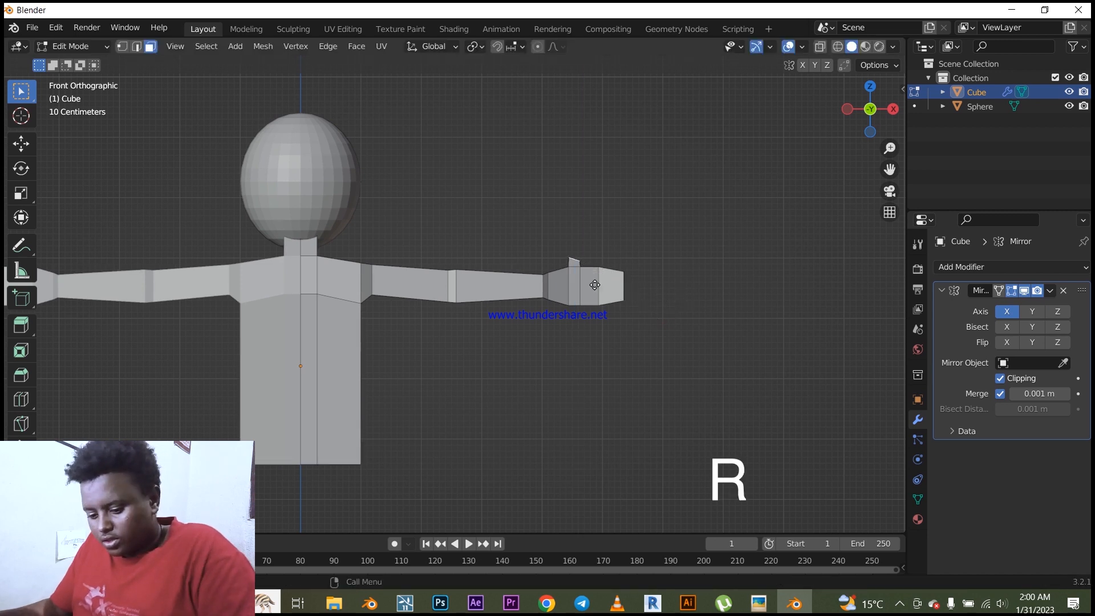
Step: Extrude a second thumb segment about 0.21 m diagonally up and outward and rotate its end face by about 15 degrees
key(g)
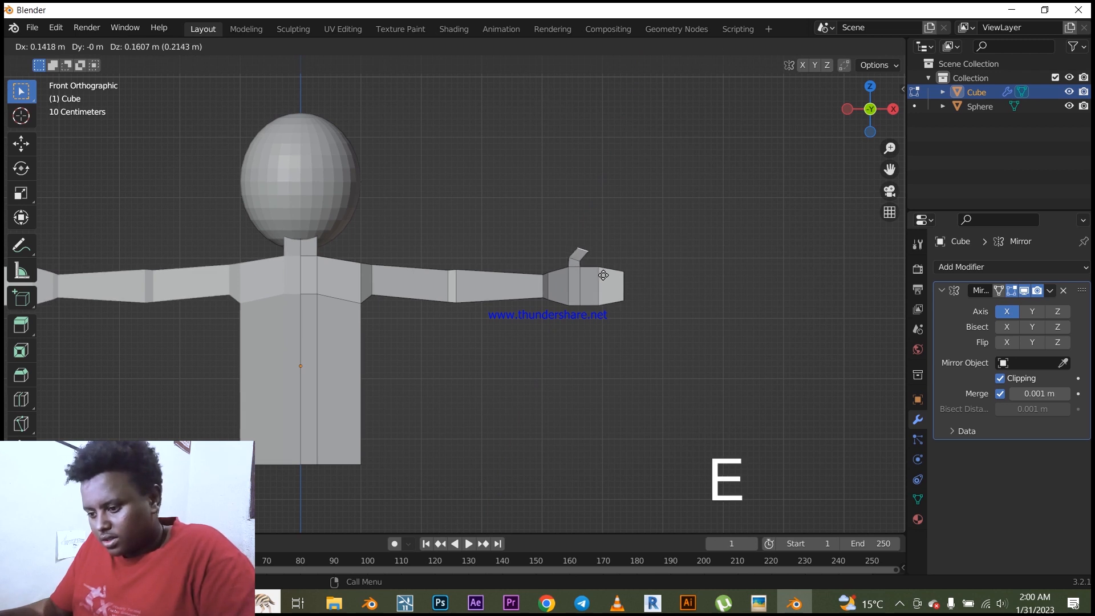
click(603, 276)
key(r)
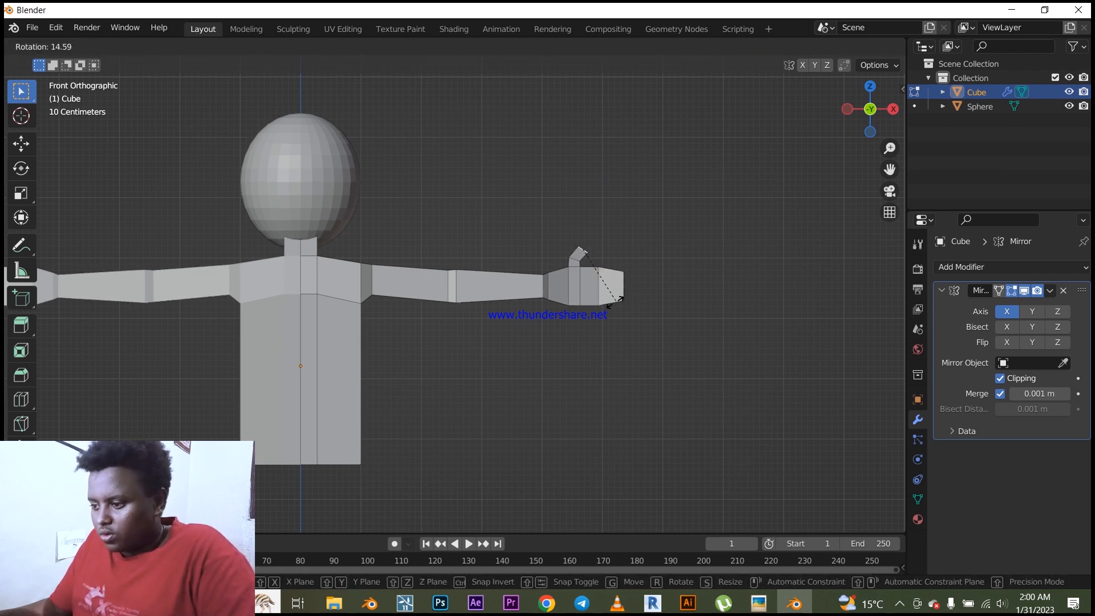
click(616, 300)
Step: Scale the thumb's end face down slightly
scroll(621, 303, down, 2)
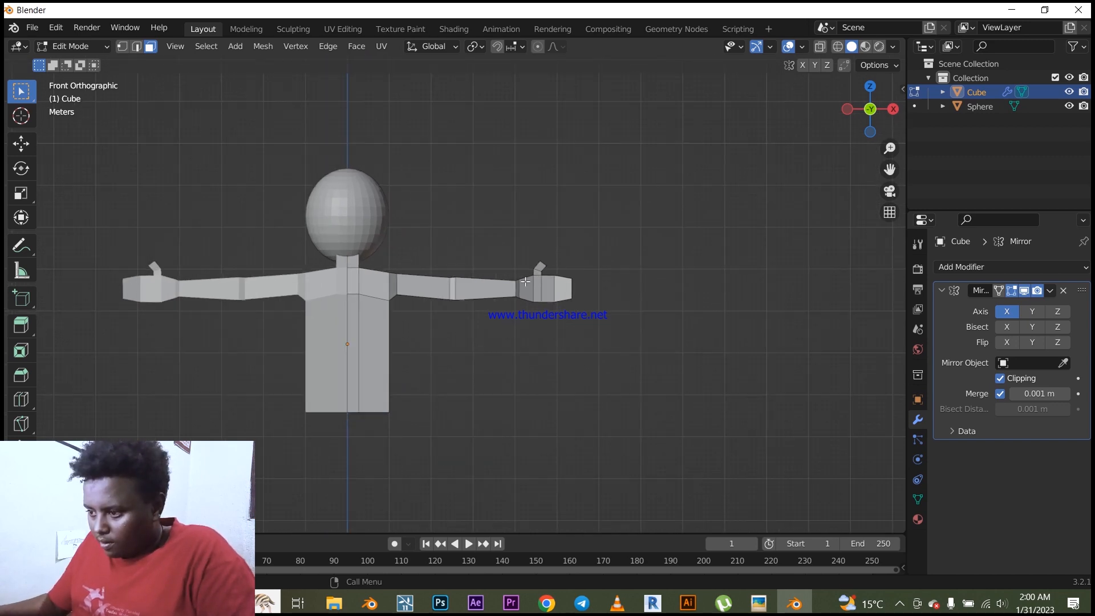
middle_drag(526, 281, 499, 374)
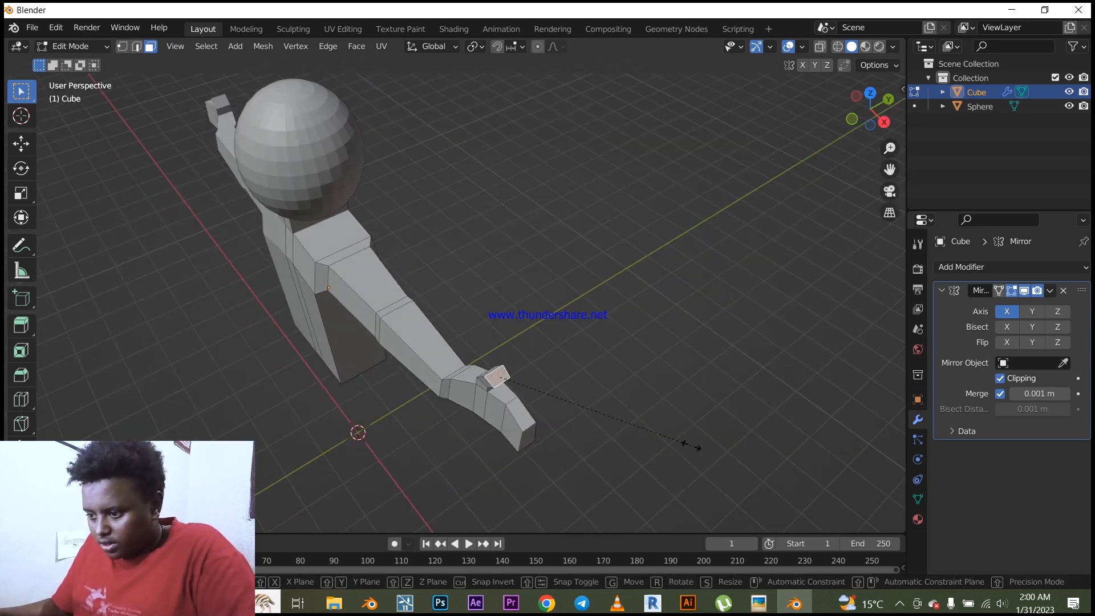
key(s)
click(644, 434)
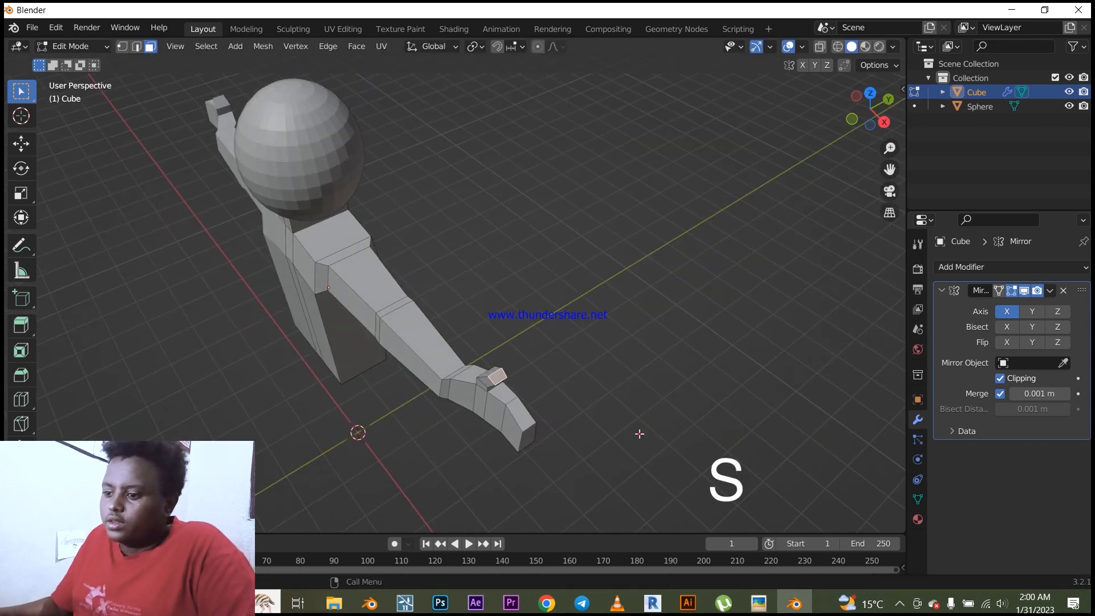
Step: Add a horizontal edge loop around the torso and slide it down near the lower end
middle_drag(641, 435, 538, 350)
click(384, 352)
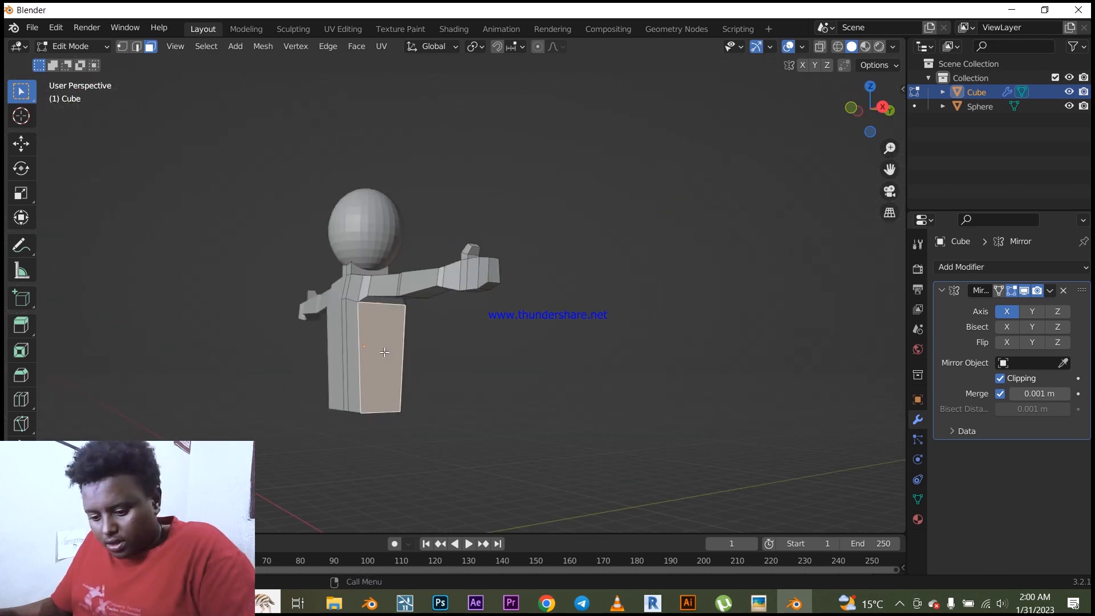
key(ctrl+r)
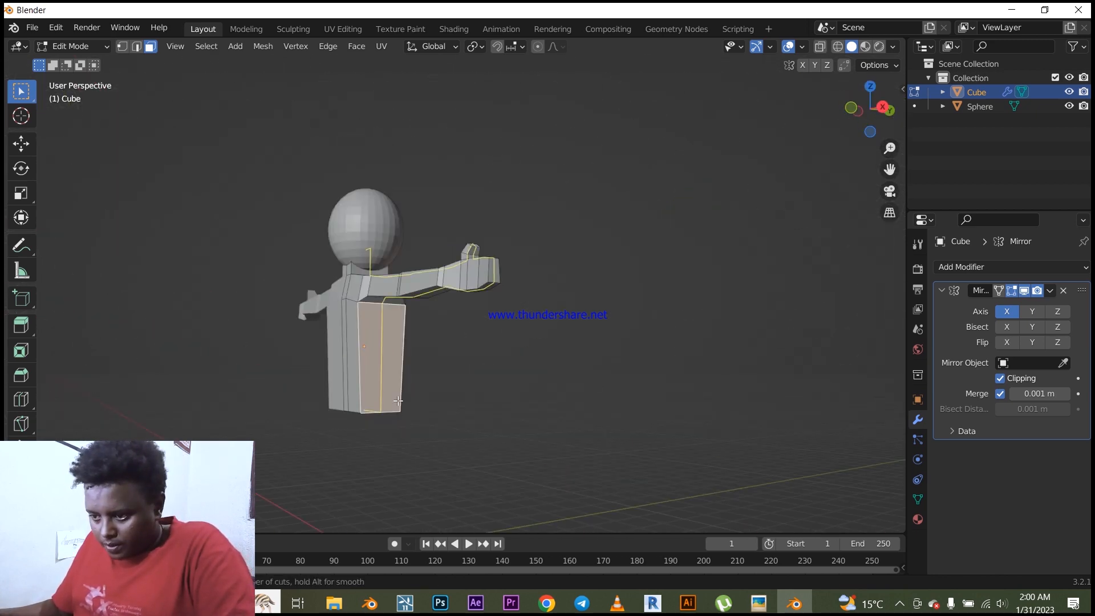
click(396, 392)
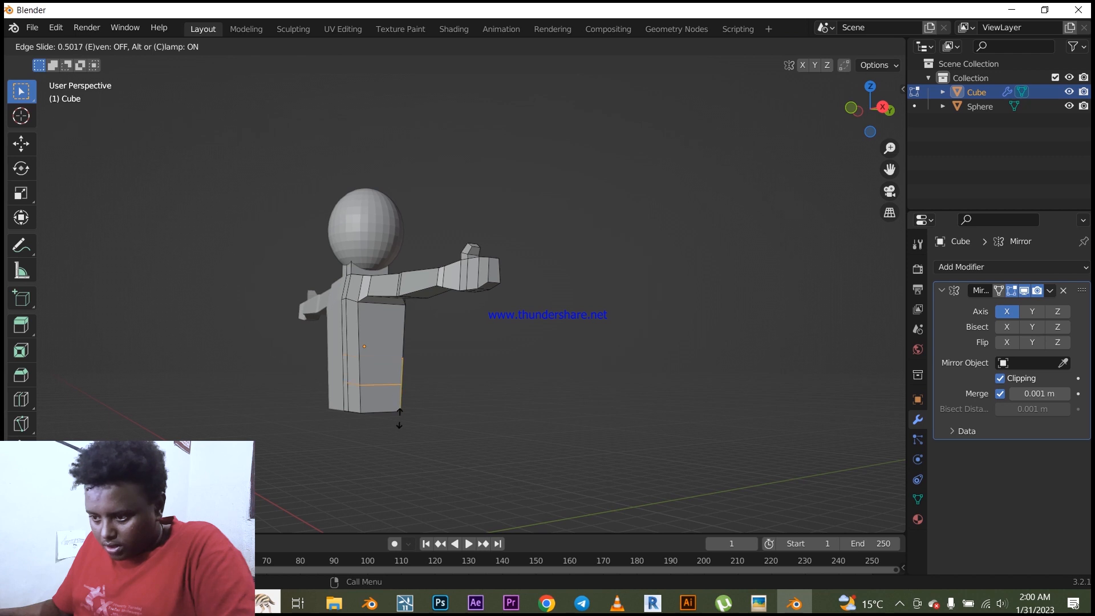
click(400, 426)
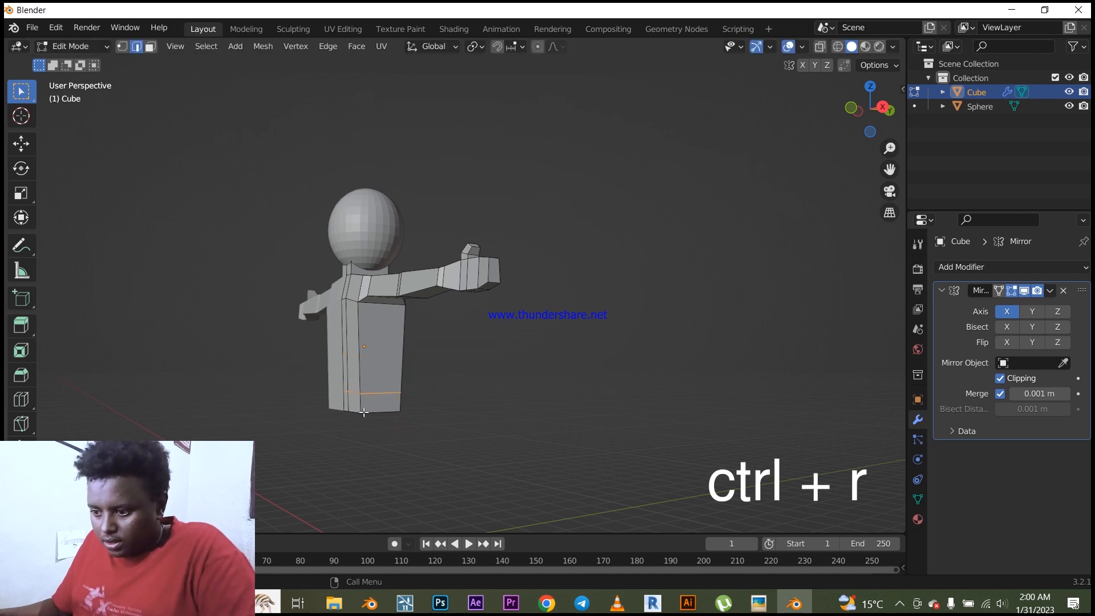
Step: In right view, scale the torso's bottom faces down slightly and move them about -0.05 m along Y
key(KP_3)
key(3)
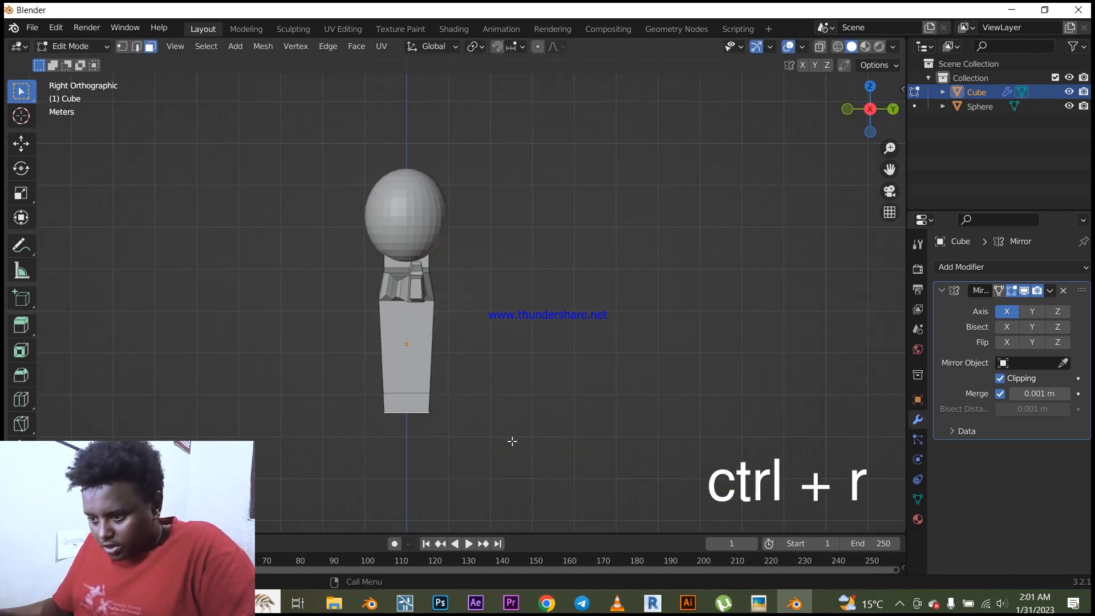
key(s)
click(499, 437)
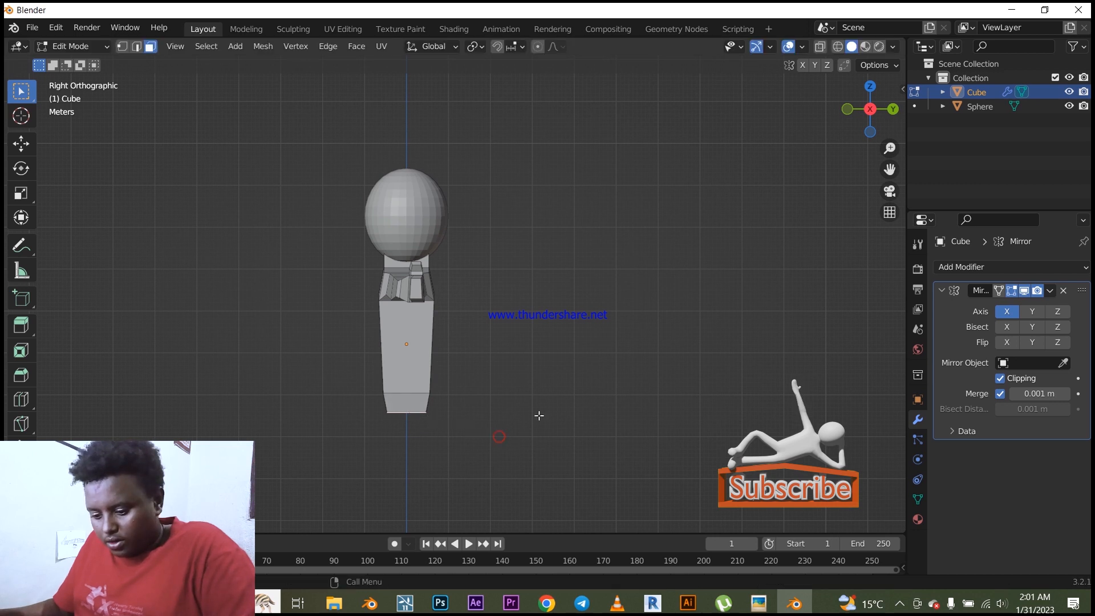
key(g)
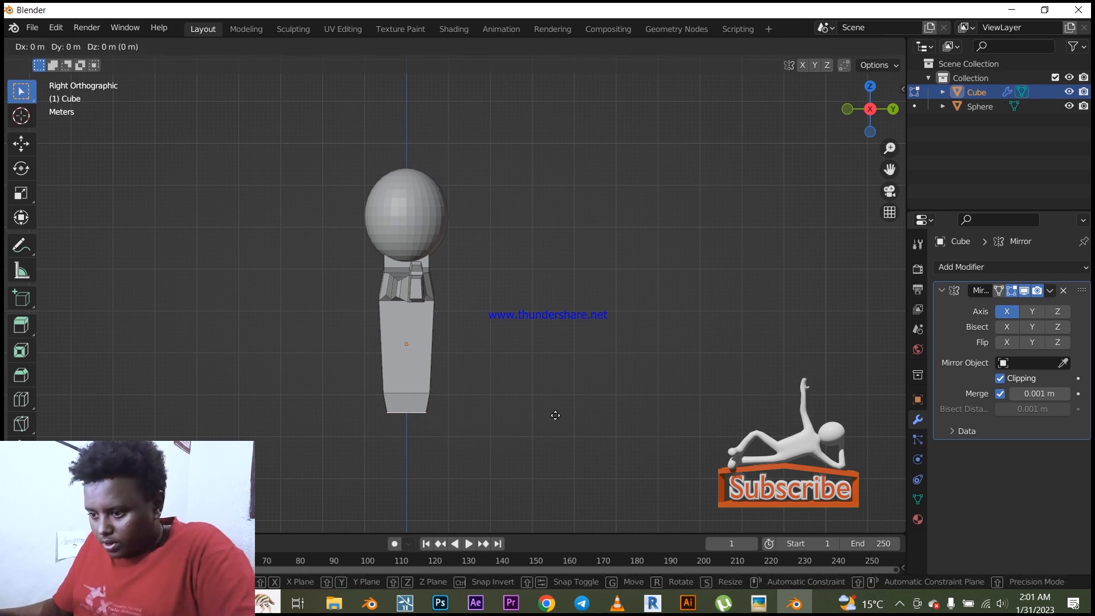
key(y)
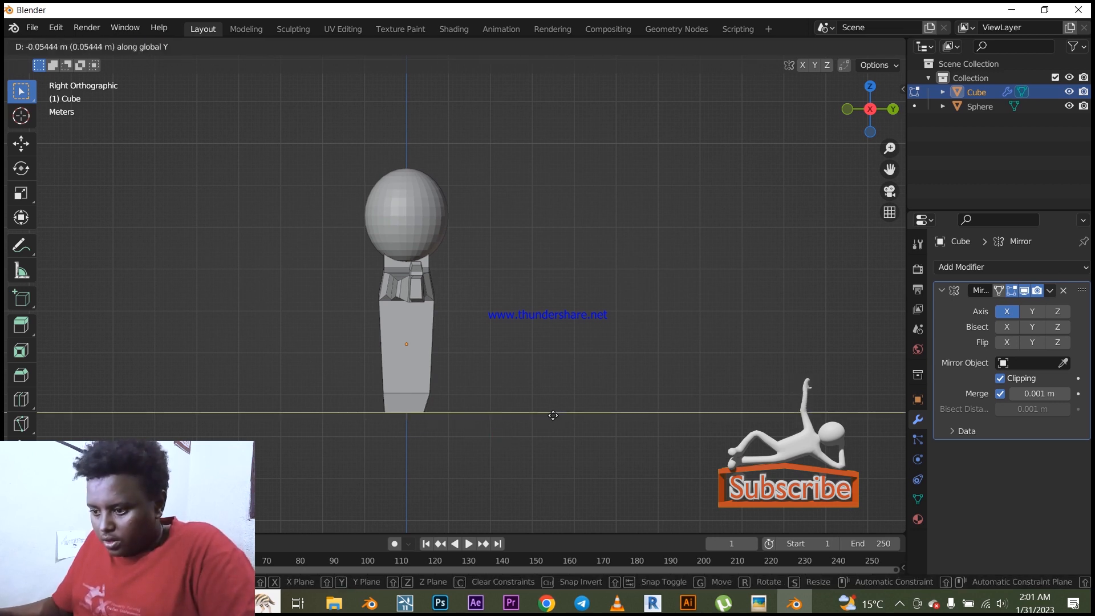
click(553, 415)
Step: Select the inner dividing edge on the torso's underside and move it along X toward the centre line
middle_drag(550, 419, 496, 377)
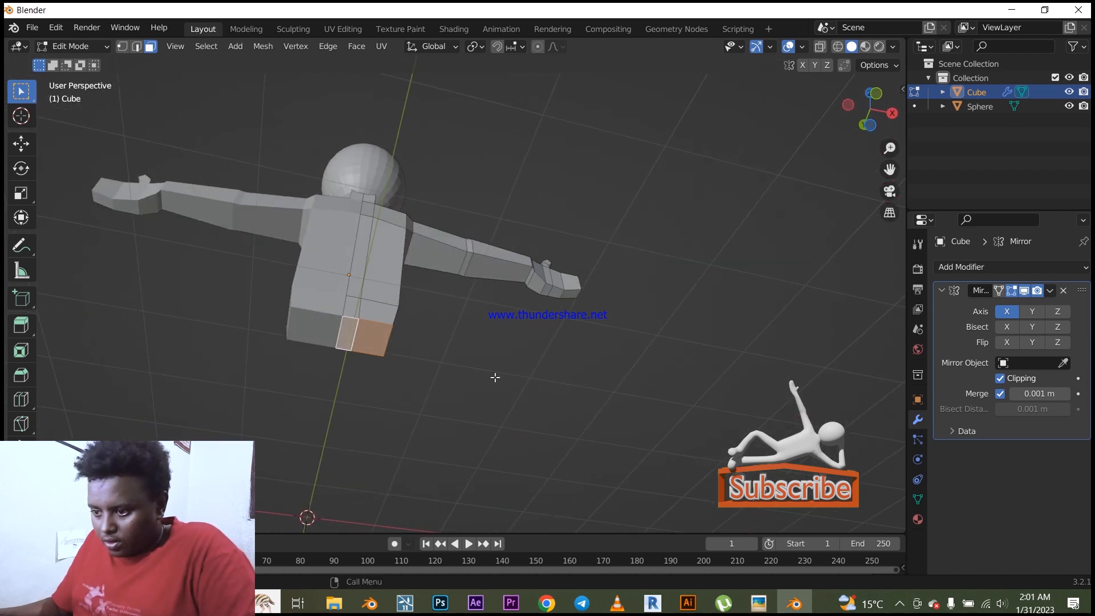
click(495, 377)
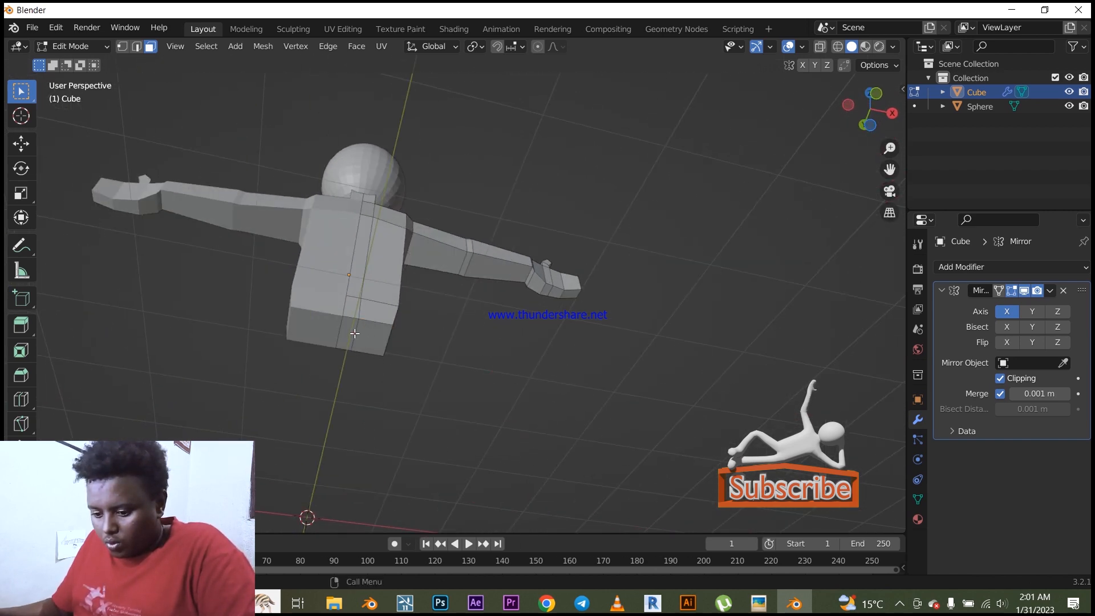
click(355, 334)
key(2)
click(356, 333)
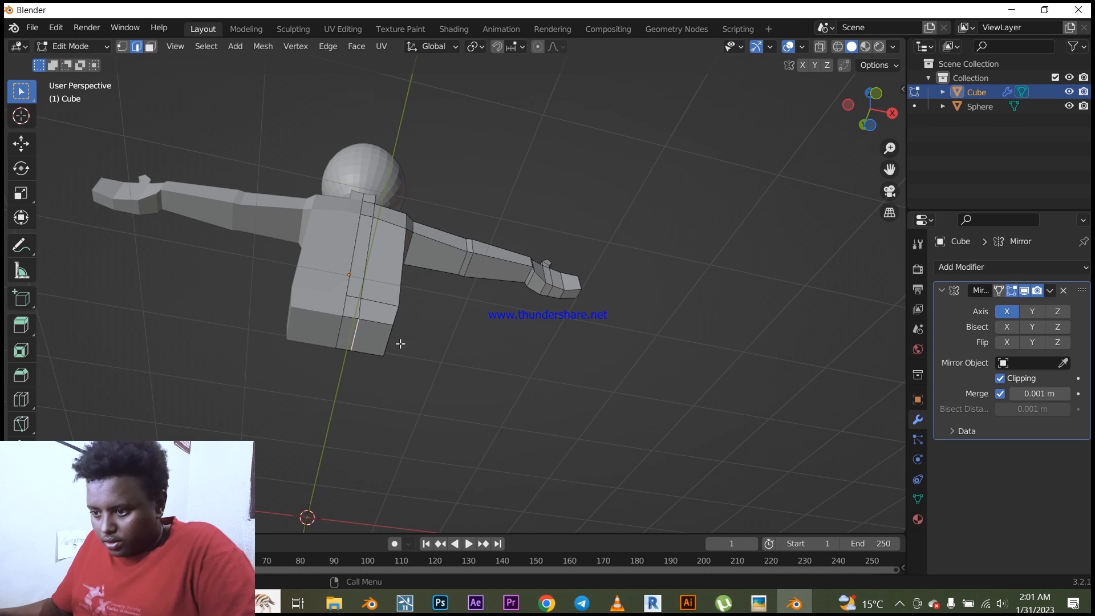
scroll(358, 332, up, 2)
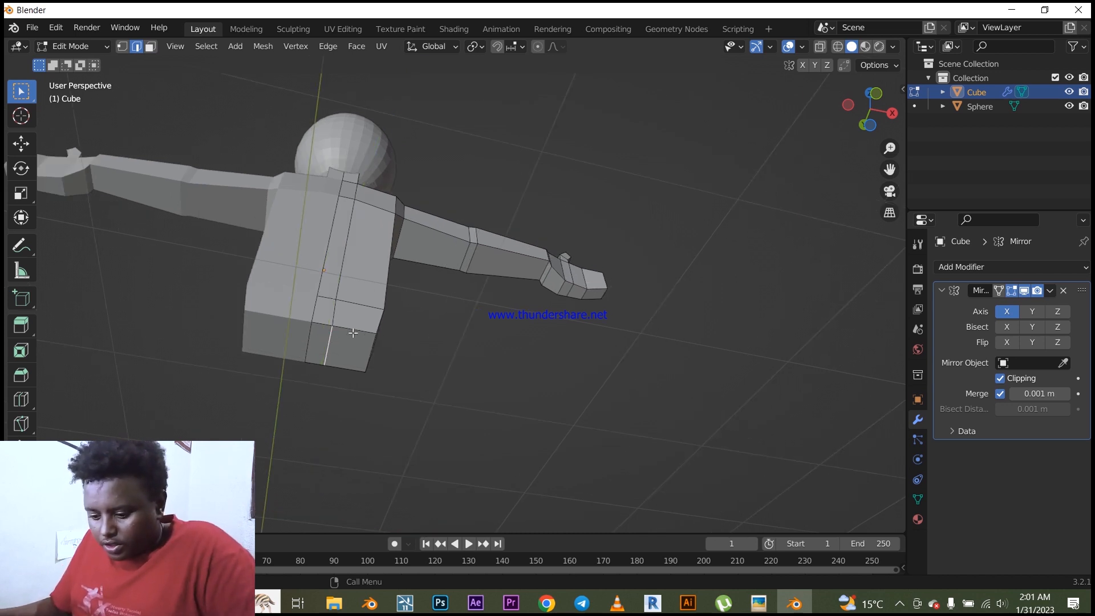
key(g)
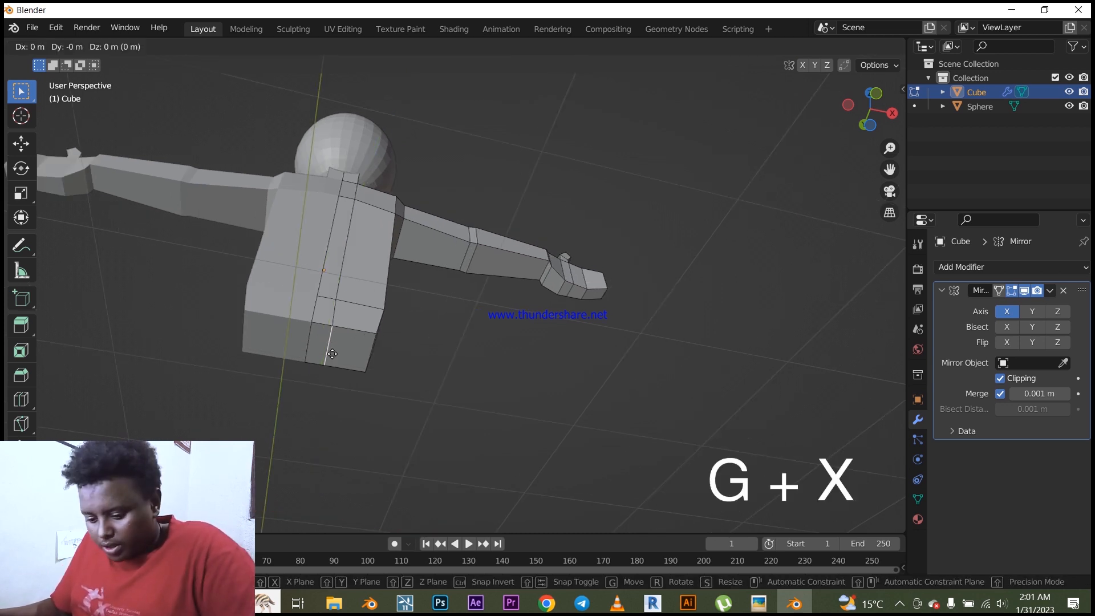
key(x)
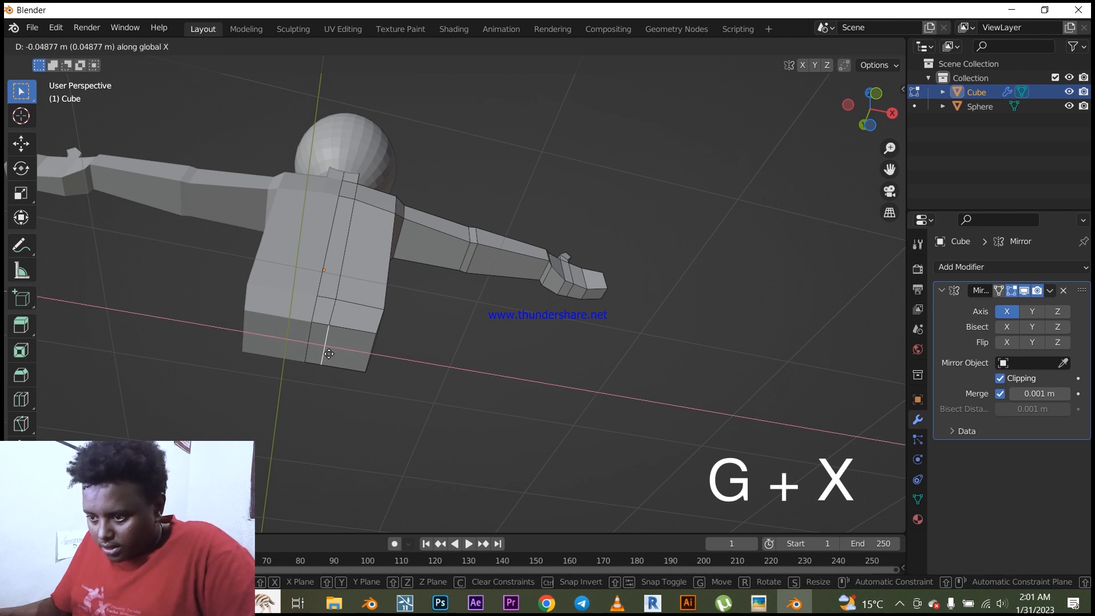
click(324, 353)
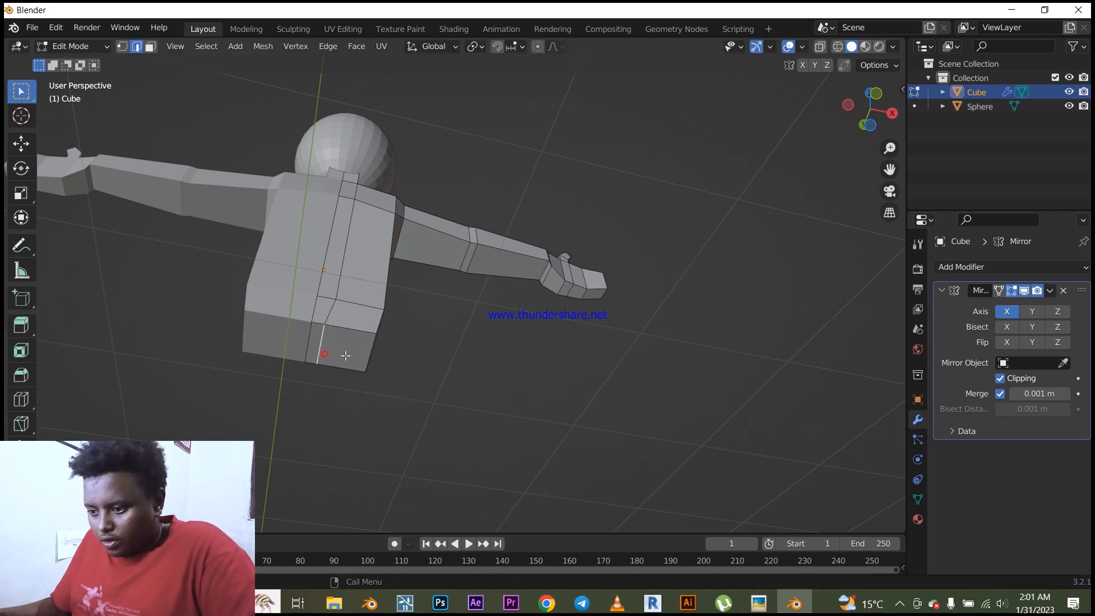
Step: Extrude the outer face on the torso's underside down to about ground level in front view to form the leg
key(3)
click(346, 349)
key(grave)
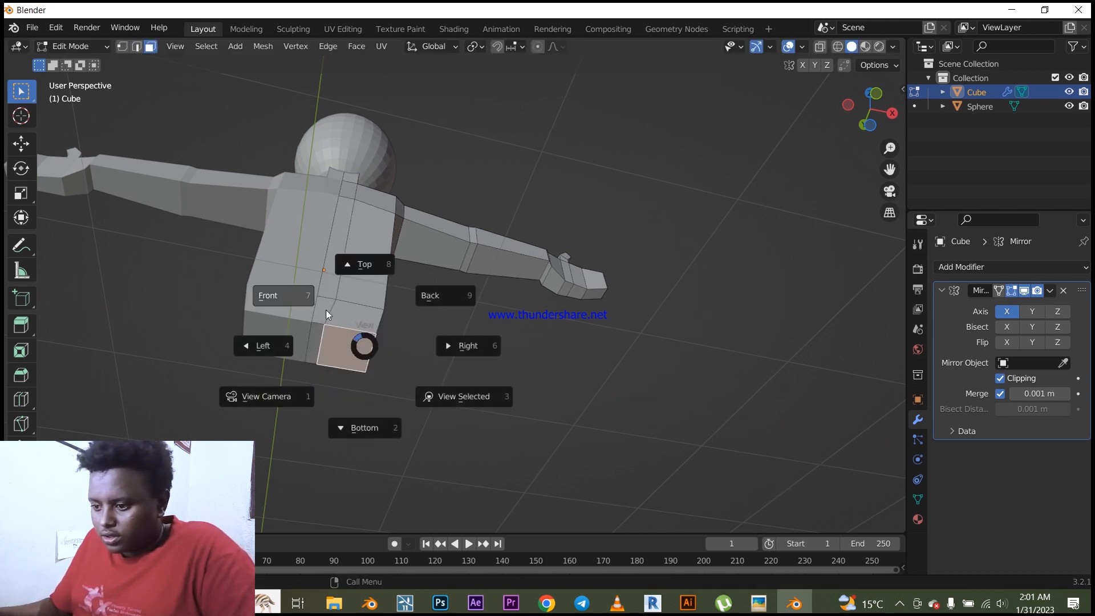
click(327, 310)
scroll(476, 269, down, 3)
shift+middle_drag(476, 269, 529, 235)
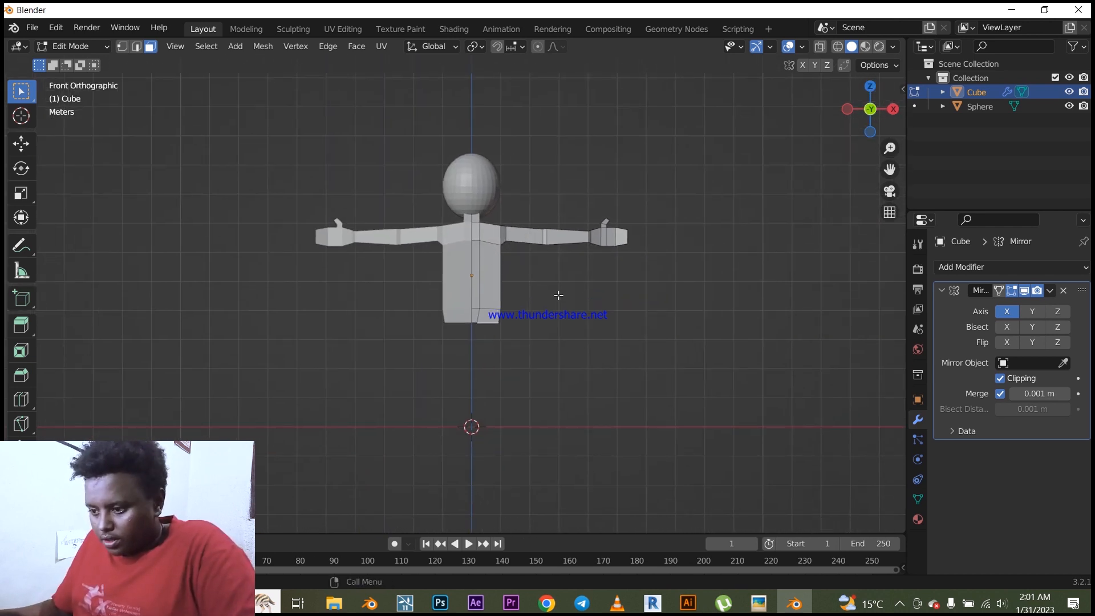
key(e)
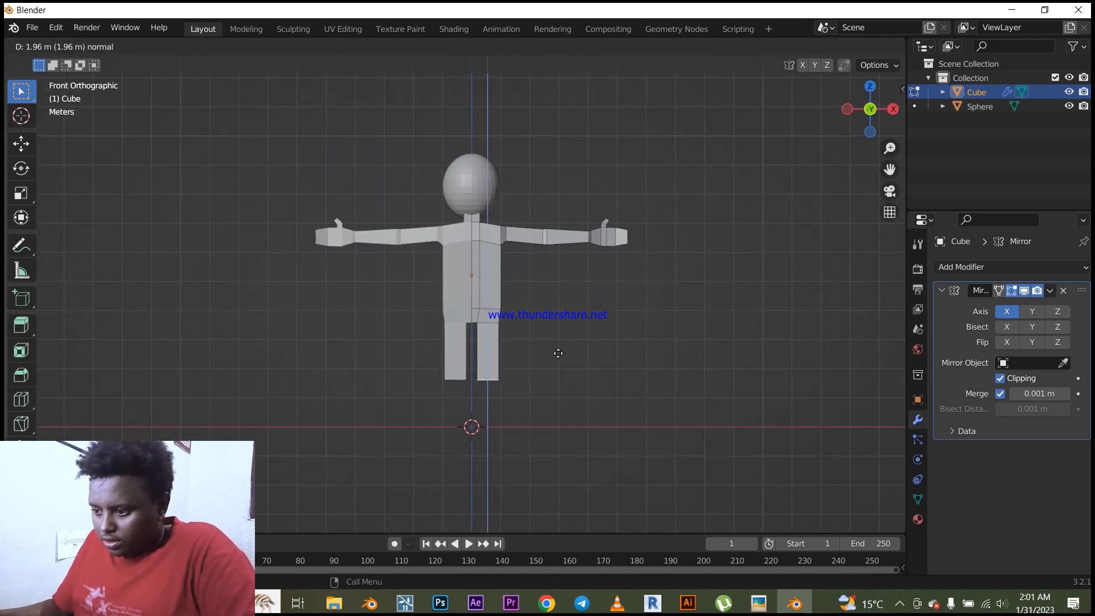
click(560, 397)
Step: Add a horizontal edge loop around the leg and slide it down near the foot end
middle_drag(560, 398, 498, 415)
key(ctrl+r)
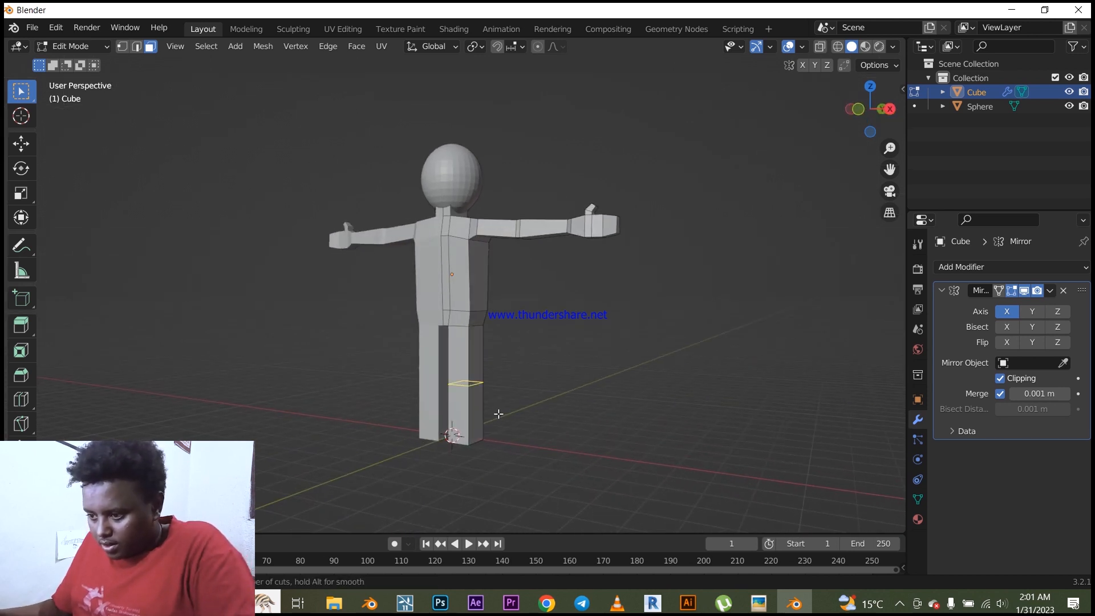
click(497, 414)
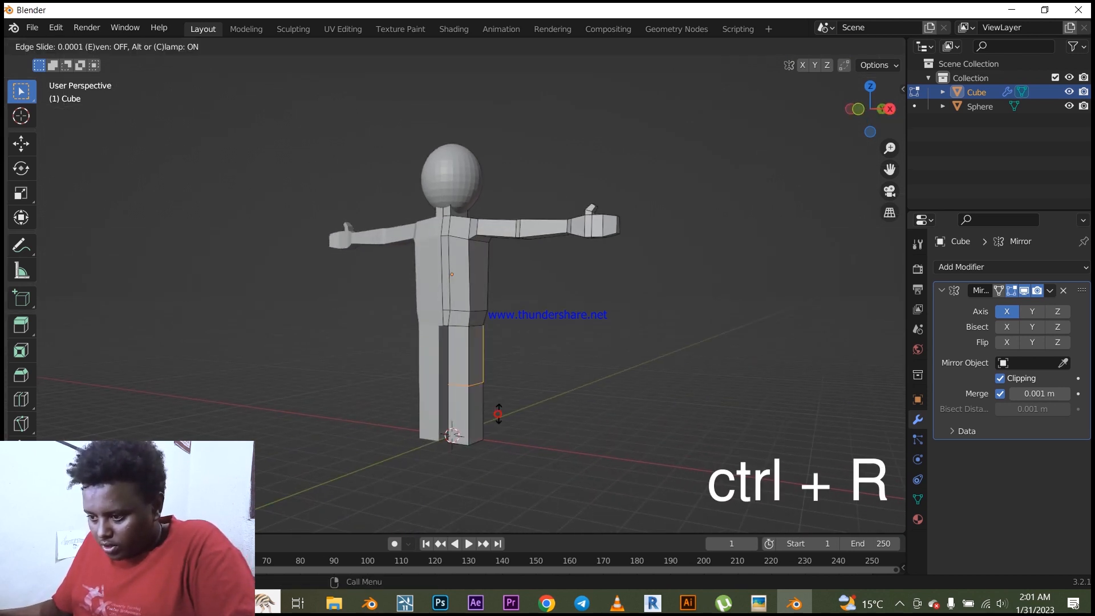
click(500, 454)
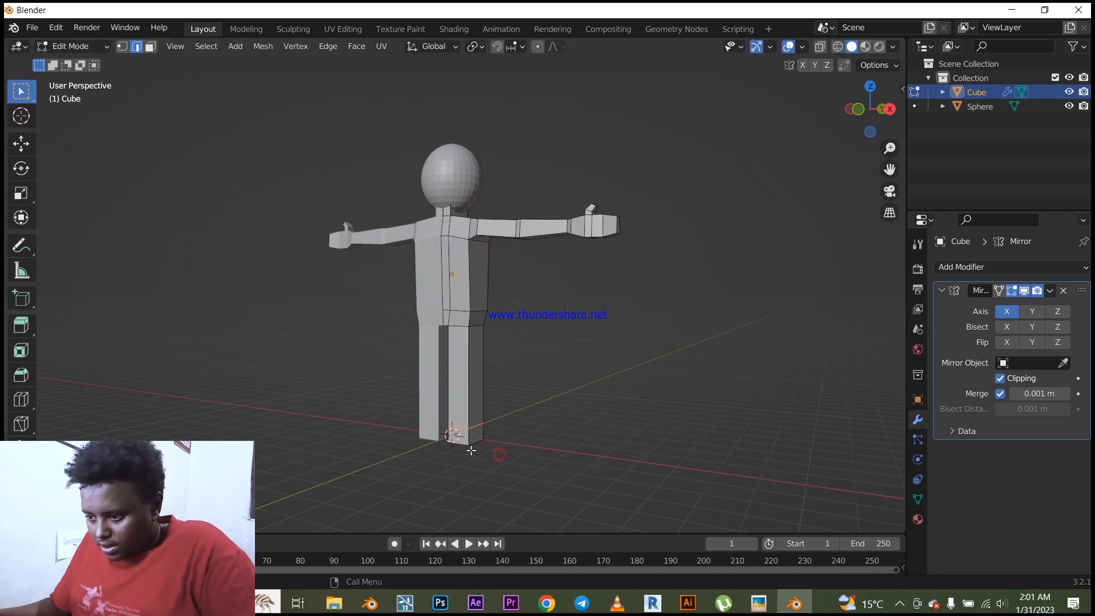
Step: Extrude the front face at the bottom of the leg forward to form the foot
shift+middle_drag(454, 417, 507, 260)
scroll(479, 251, up, 3)
key(3)
click(516, 275)
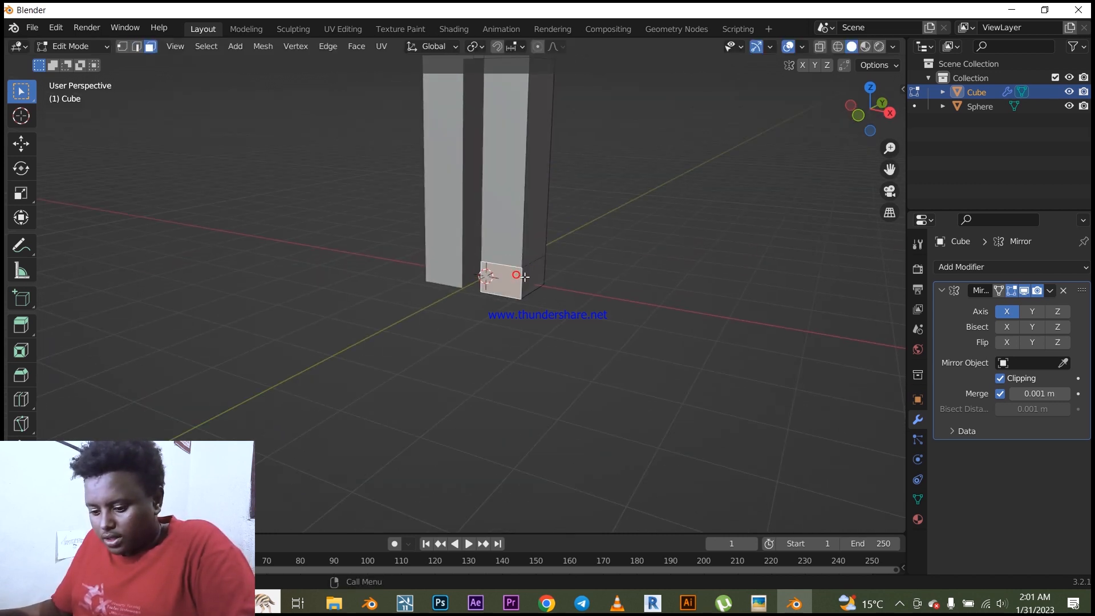
key(e)
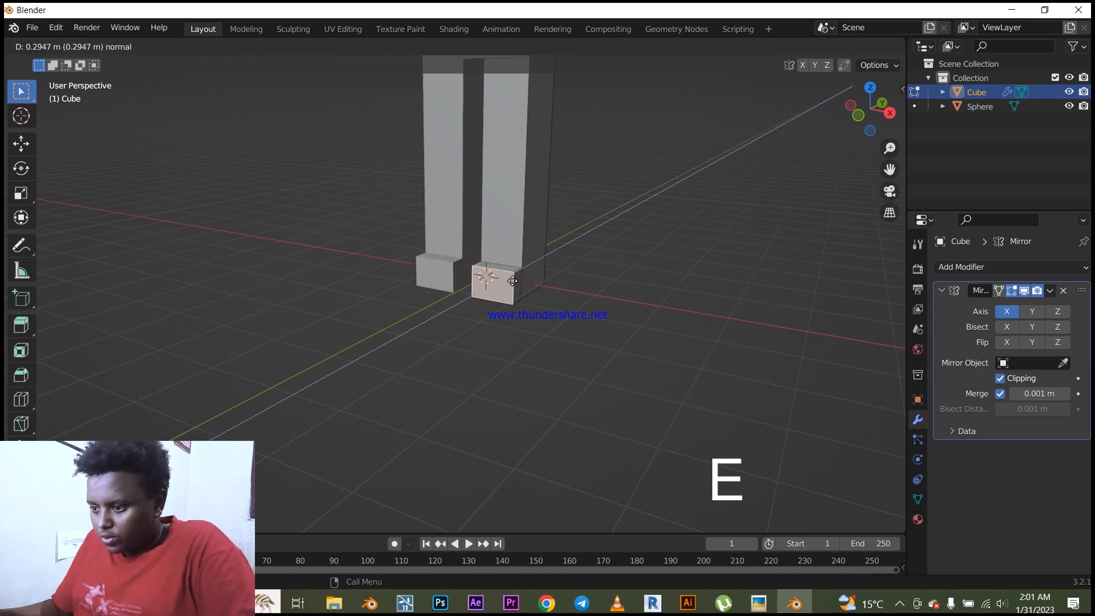
click(494, 293)
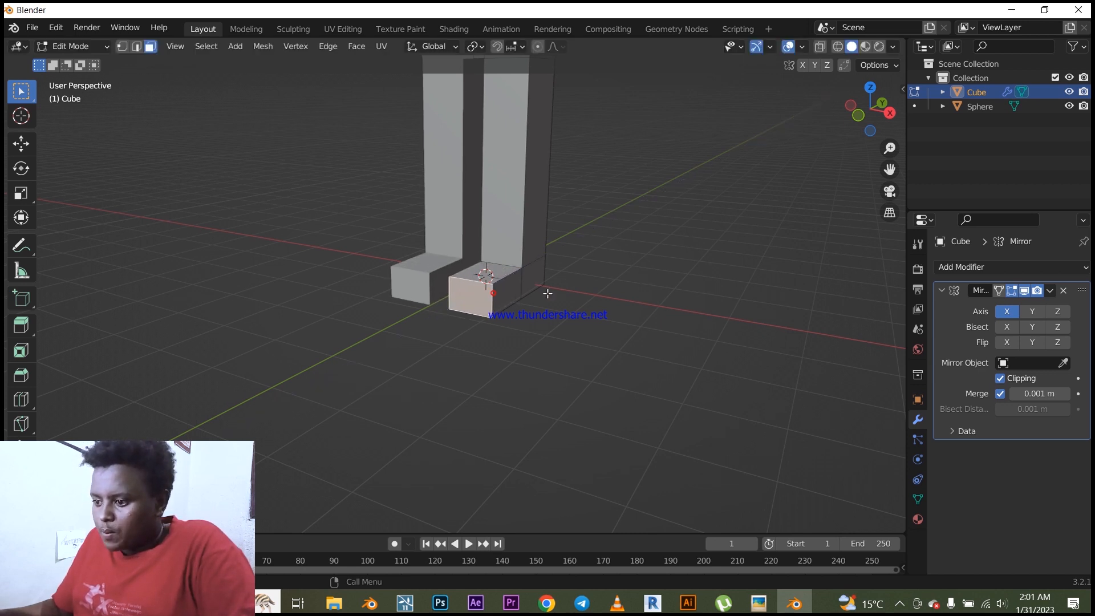
Step: Move the foot's upper front edge down about 0.13 m along Z so the foot slopes toward the toes
middle_drag(548, 294, 587, 350)
middle_drag(517, 283, 553, 300)
key(2)
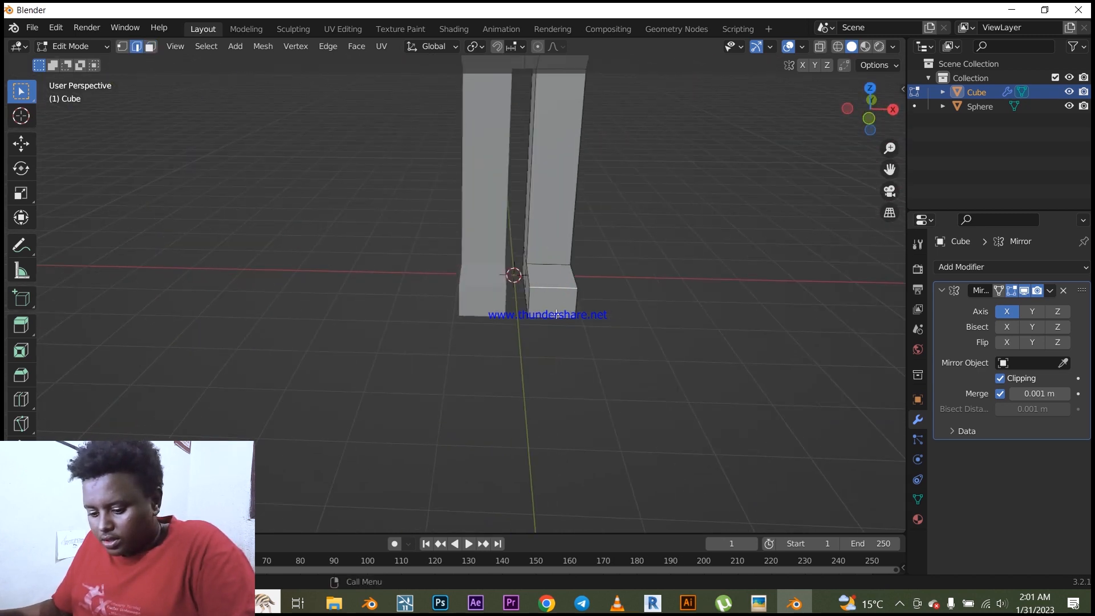
key(g)
key(z)
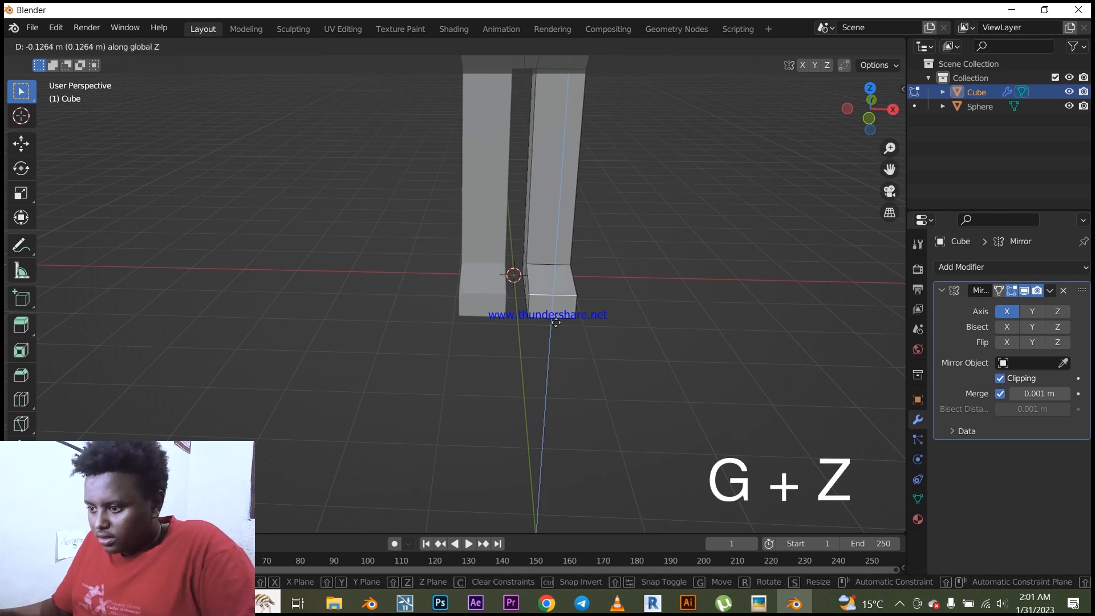
click(556, 319)
middle_drag(610, 343, 552, 325)
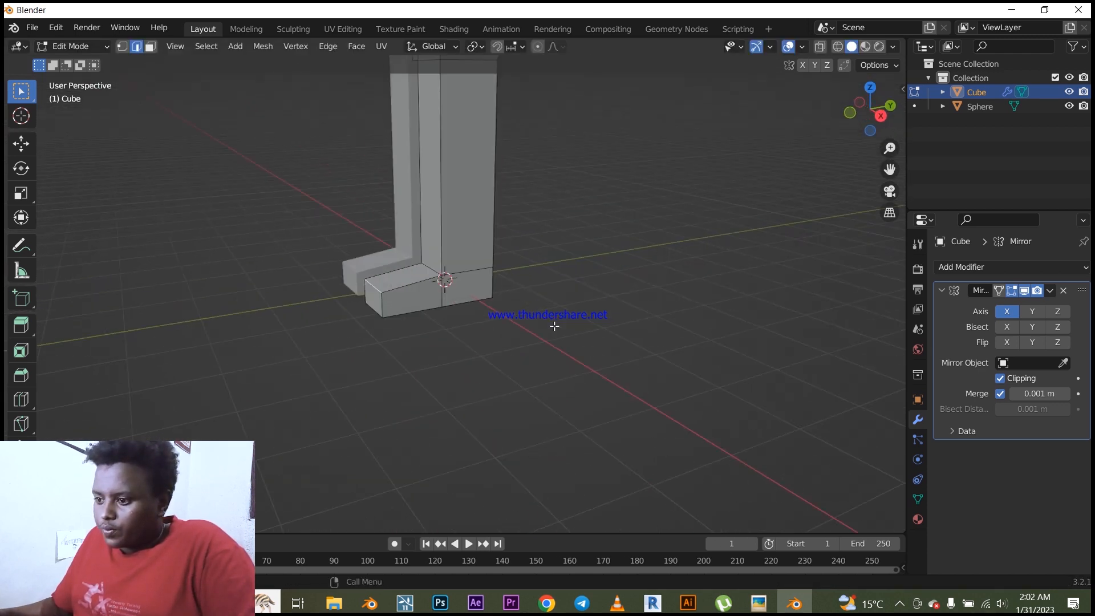
Step: Add a centred horizontal edge loop around the leg at knee height, without sliding it
scroll(553, 325, down, 4)
middle_drag(426, 303, 457, 289)
key(ctrl+r)
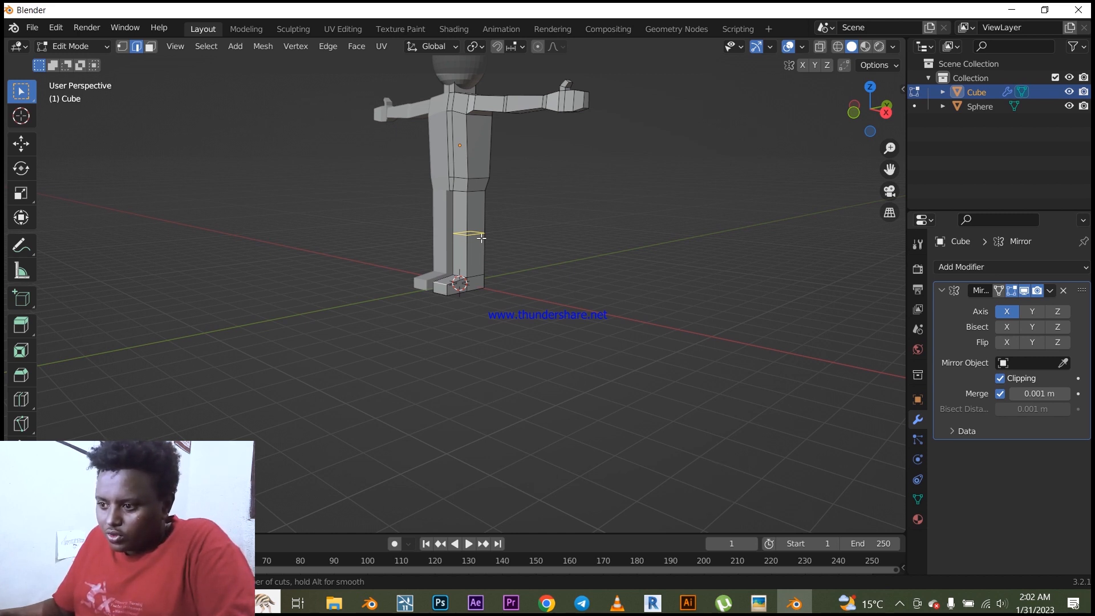
click(481, 238)
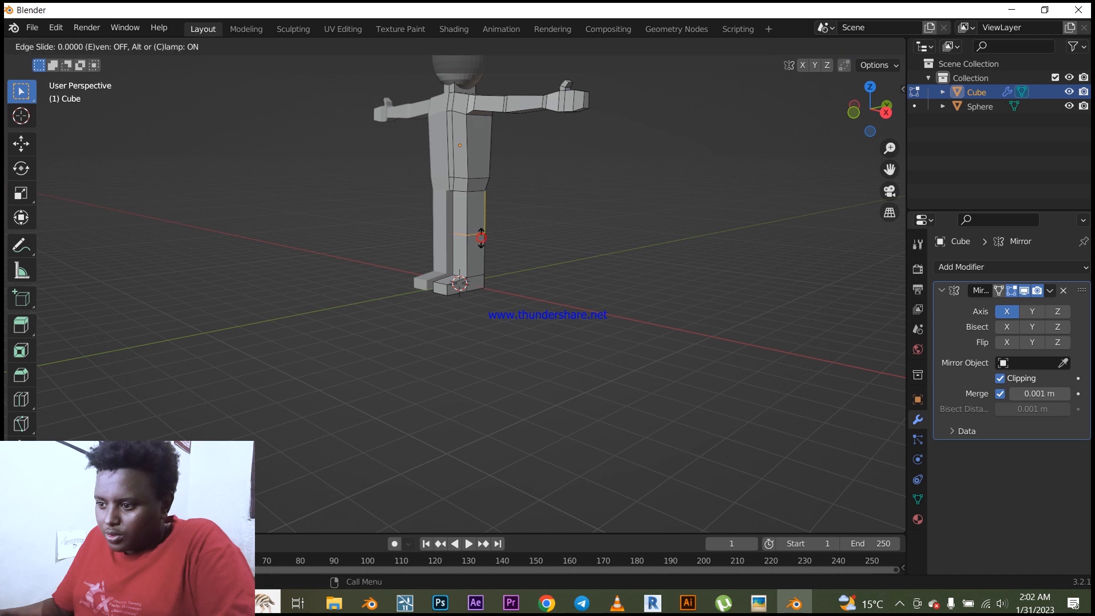
right_click(481, 239)
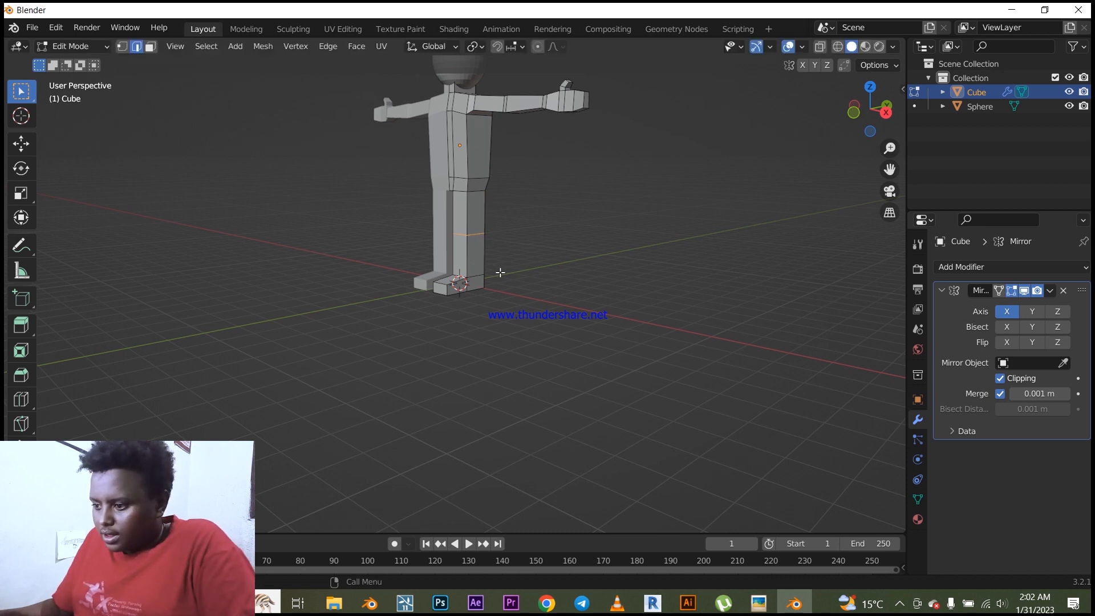
Step: In right view, move the knee edge loop about -0.15 m along Y to bend the knee forward
key(grave)
click(575, 279)
scroll(413, 225, up, 2)
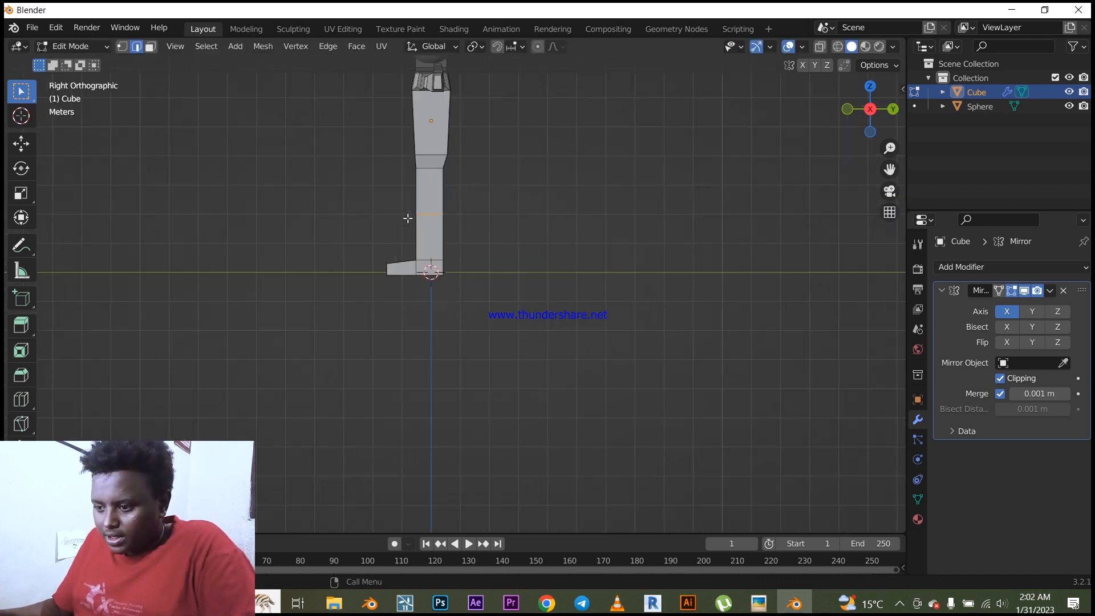
key(g)
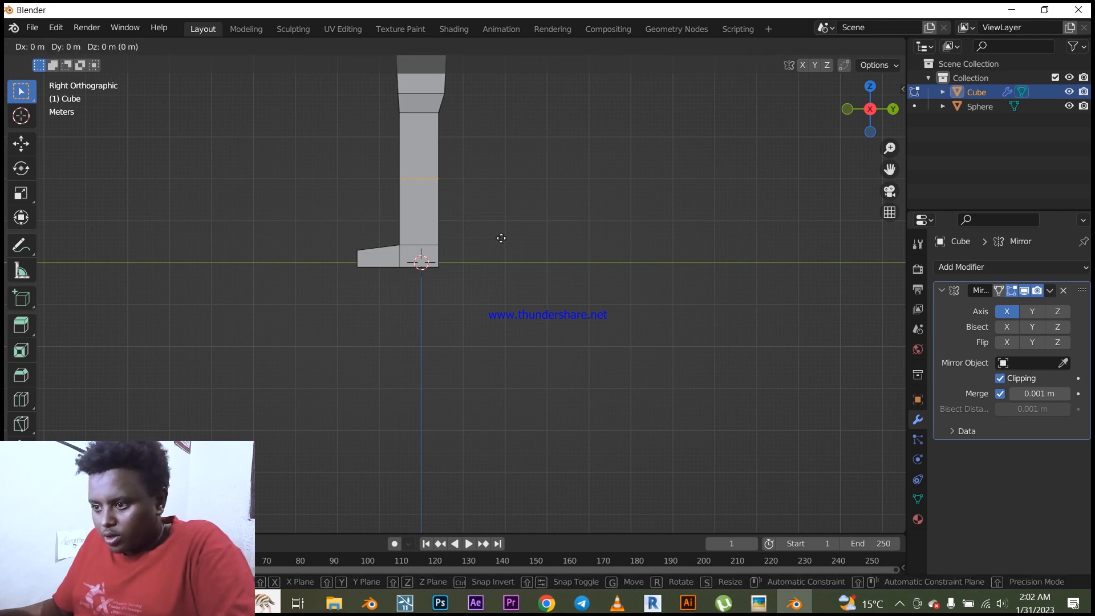
key(y)
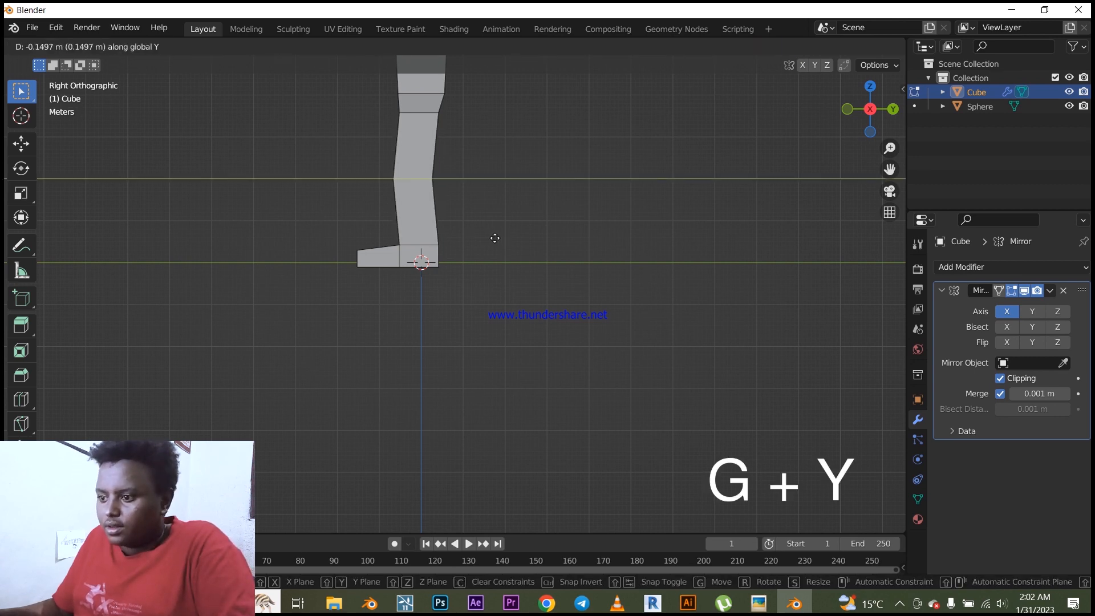
click(495, 238)
click(518, 234)
scroll(448, 230, down, 2)
middle_drag(445, 230, 575, 264)
scroll(516, 256, down, 3)
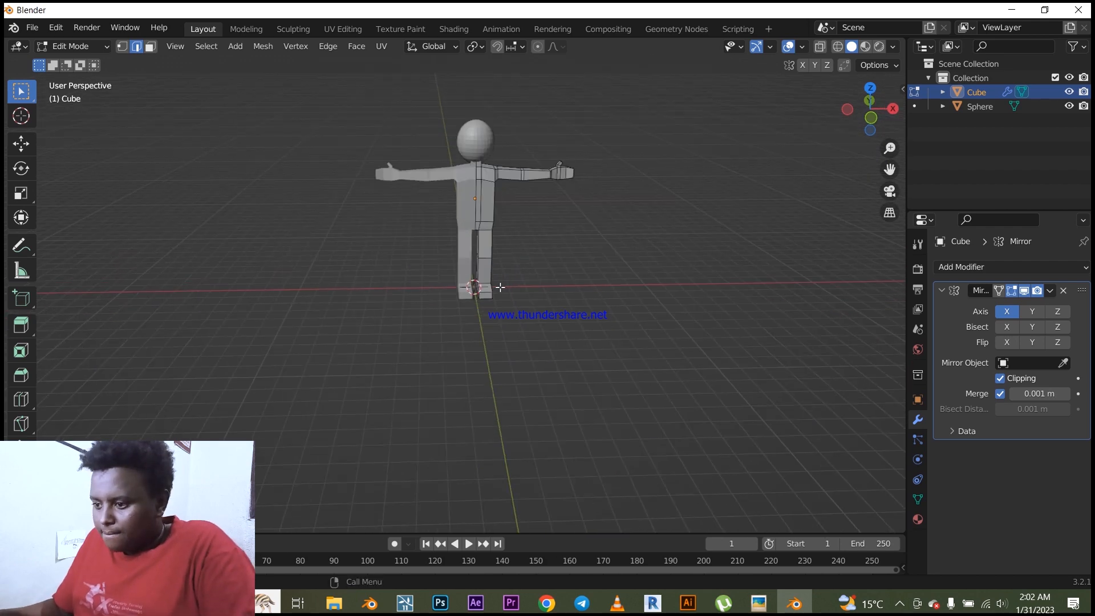
Step: In front view with X-ray on, select all the foot's vertices and scale them up to about 1.11
key(grave)
click(403, 238)
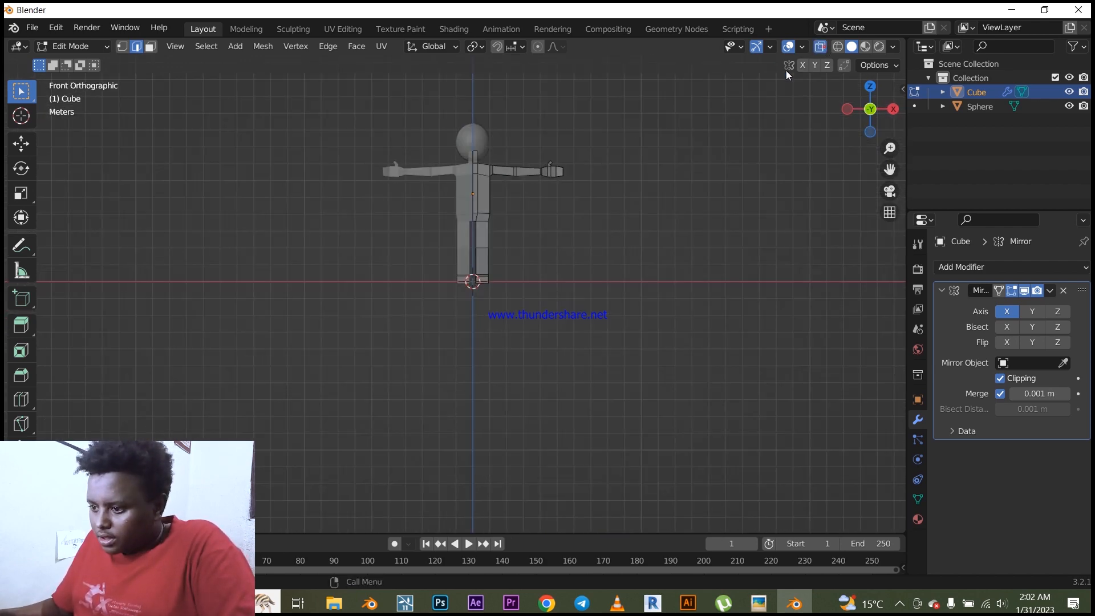
scroll(527, 221, up, 4)
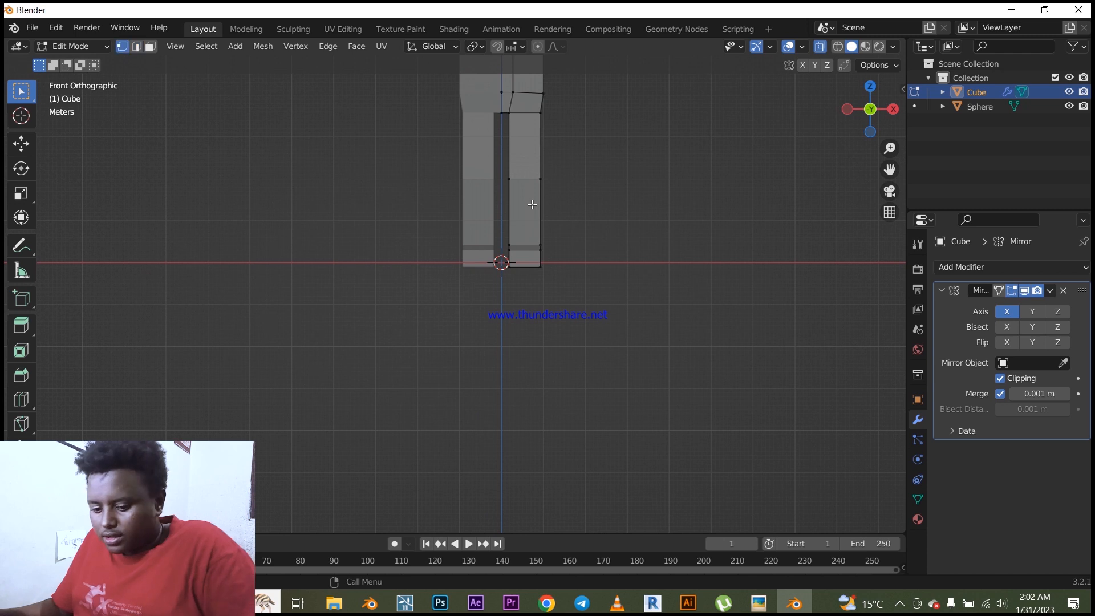
shift+middle_drag(482, 231, 435, 303)
scroll(499, 316, up, 2)
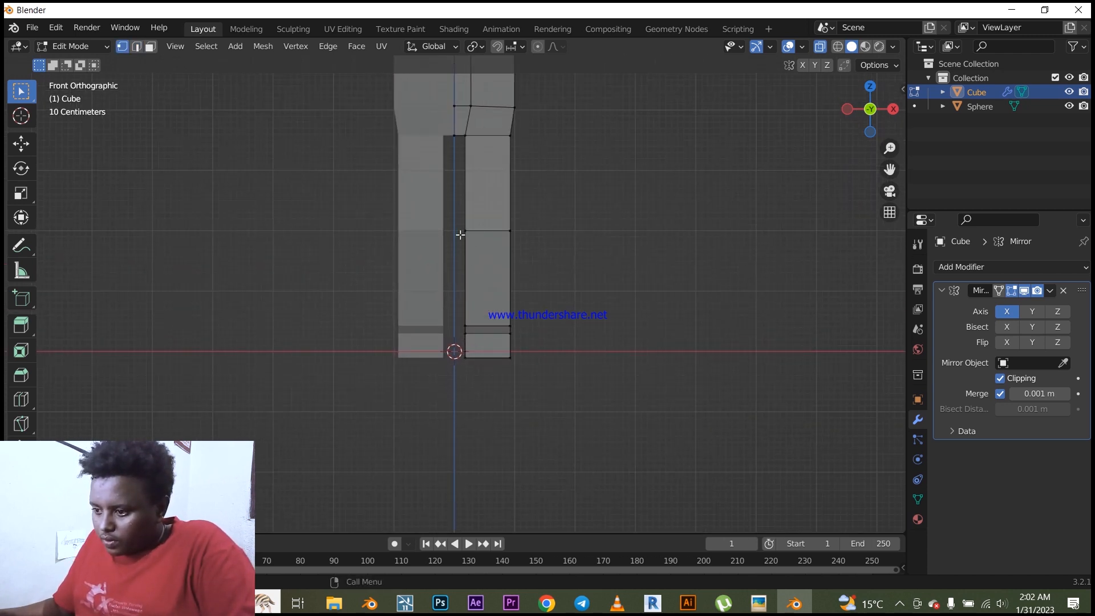
drag(506, 369, 533, 387)
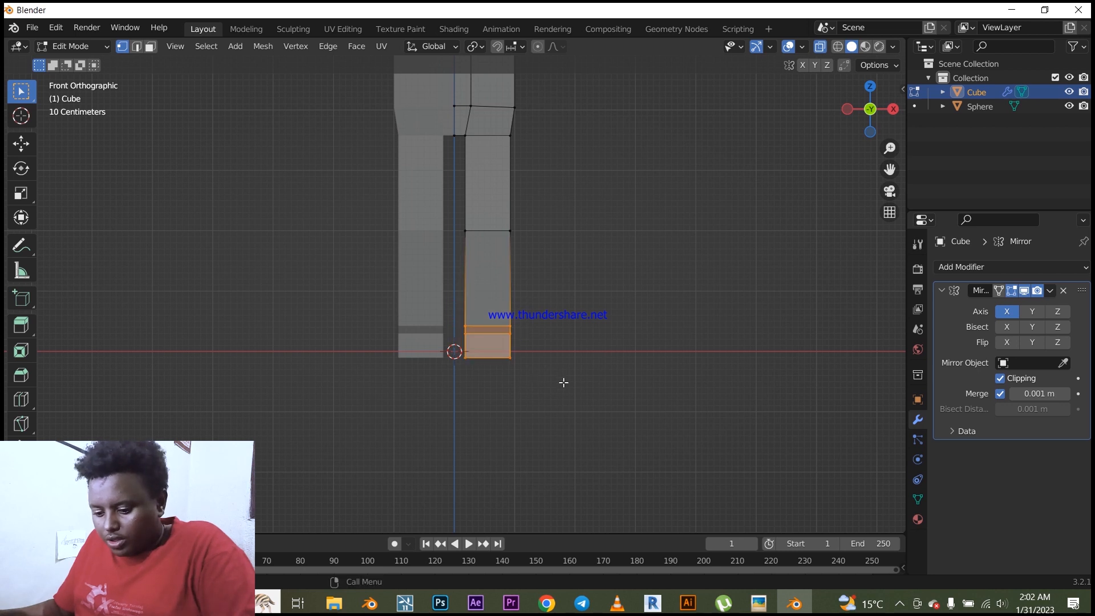
key(s)
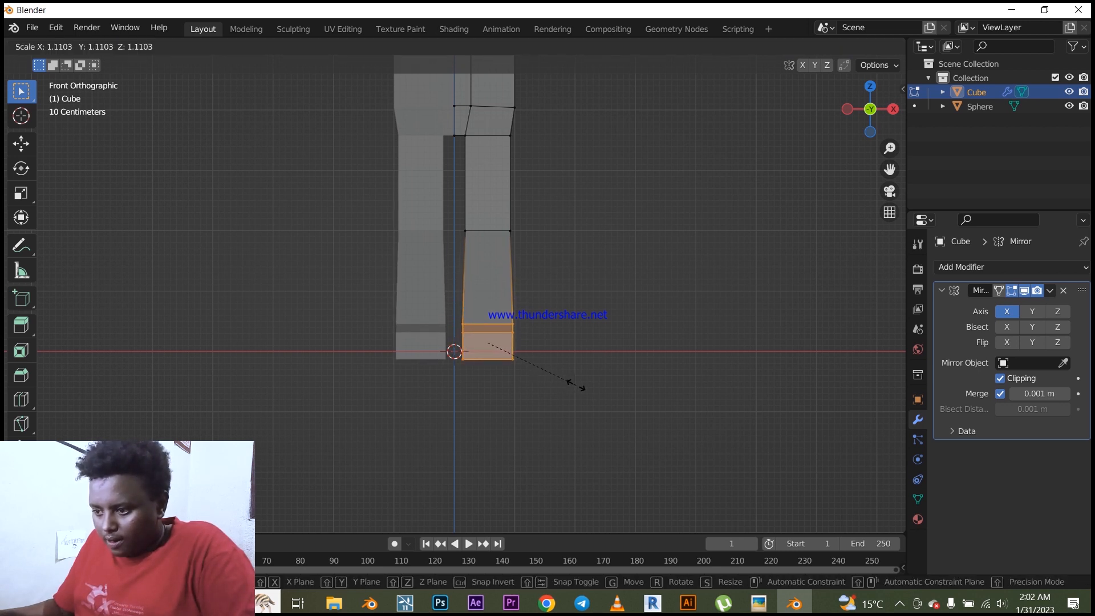
click(576, 386)
Step: Move the selected foot about 0.16 m outward along X
key(g)
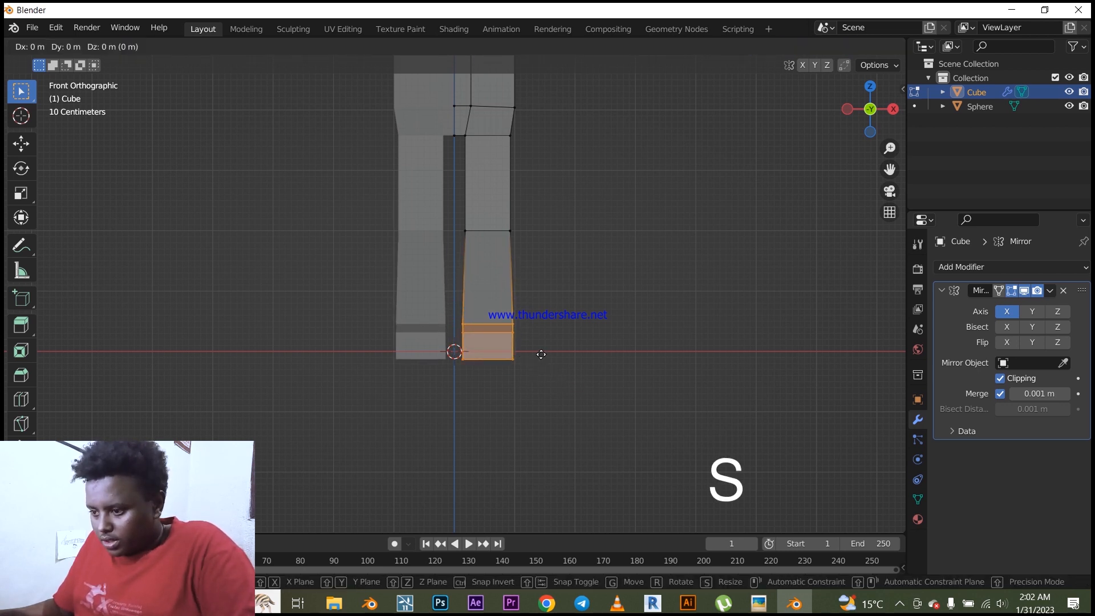
key(x)
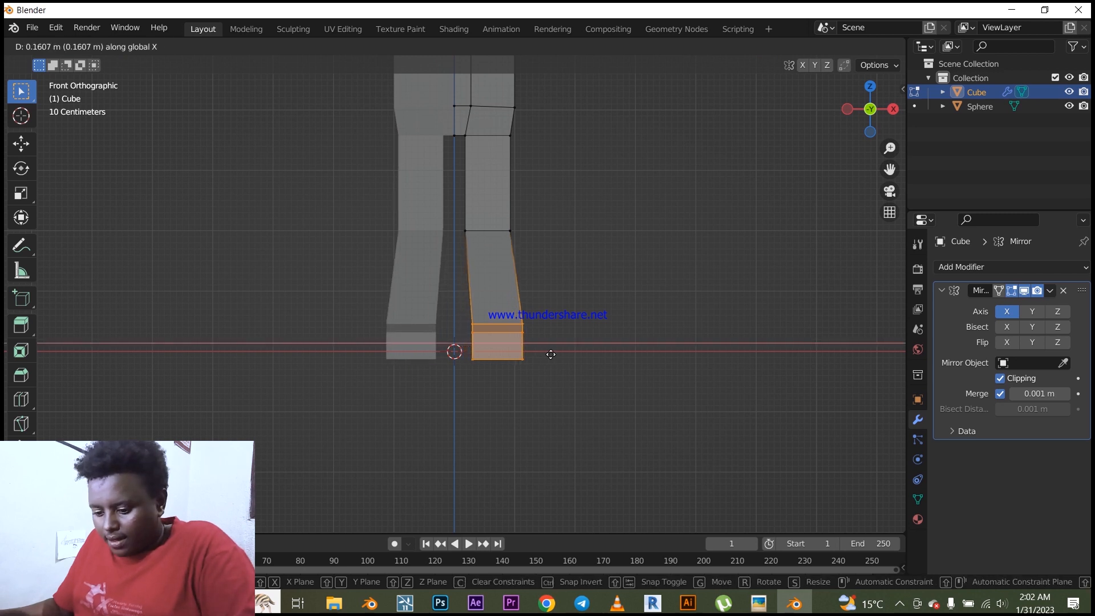
click(551, 354)
key(r)
key(z)
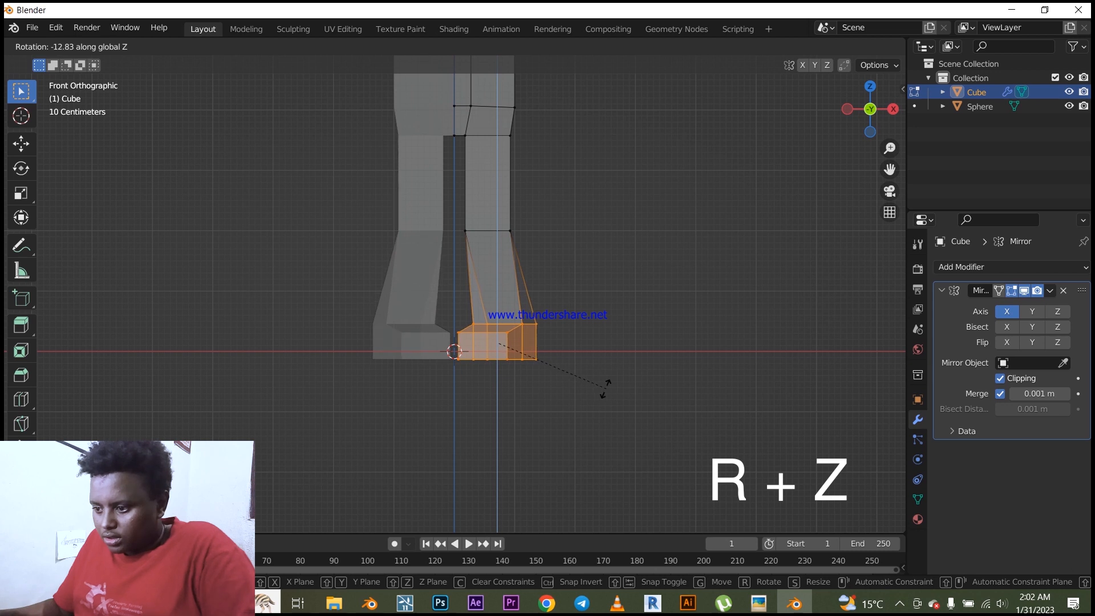
right_click(550, 359)
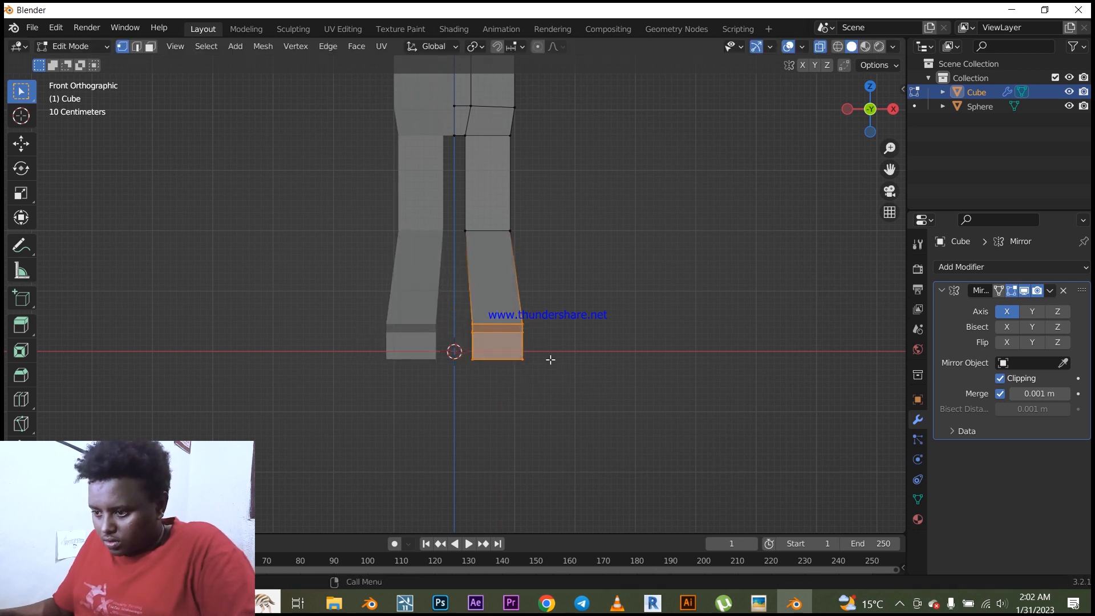
Step: Rotate the selected foot around Z so its toes point outward
middle_drag(551, 359, 543, 416)
key(r)
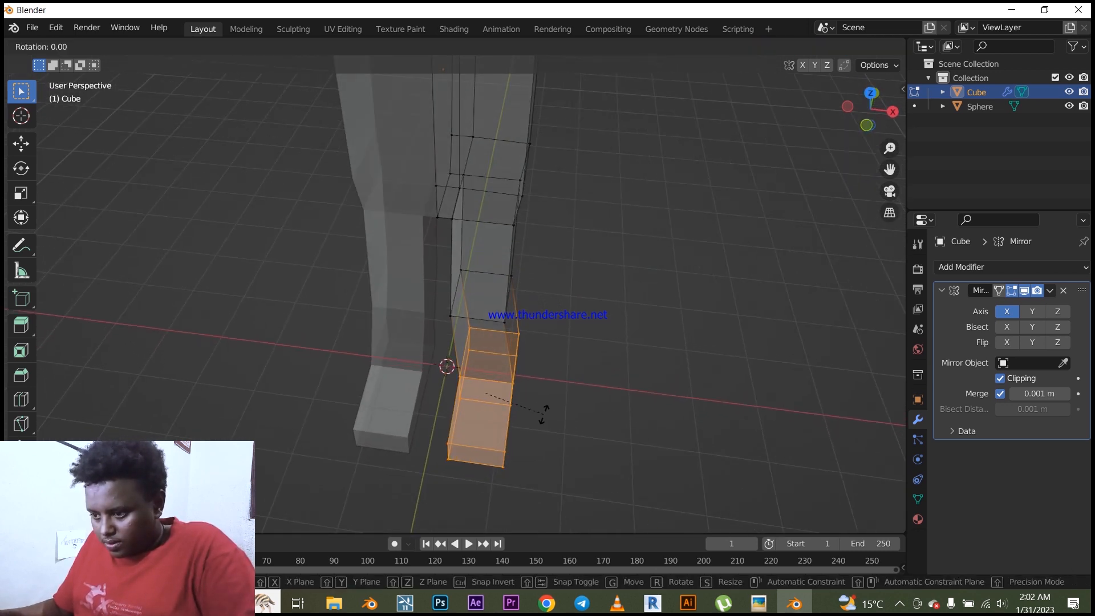
key(z)
click(589, 406)
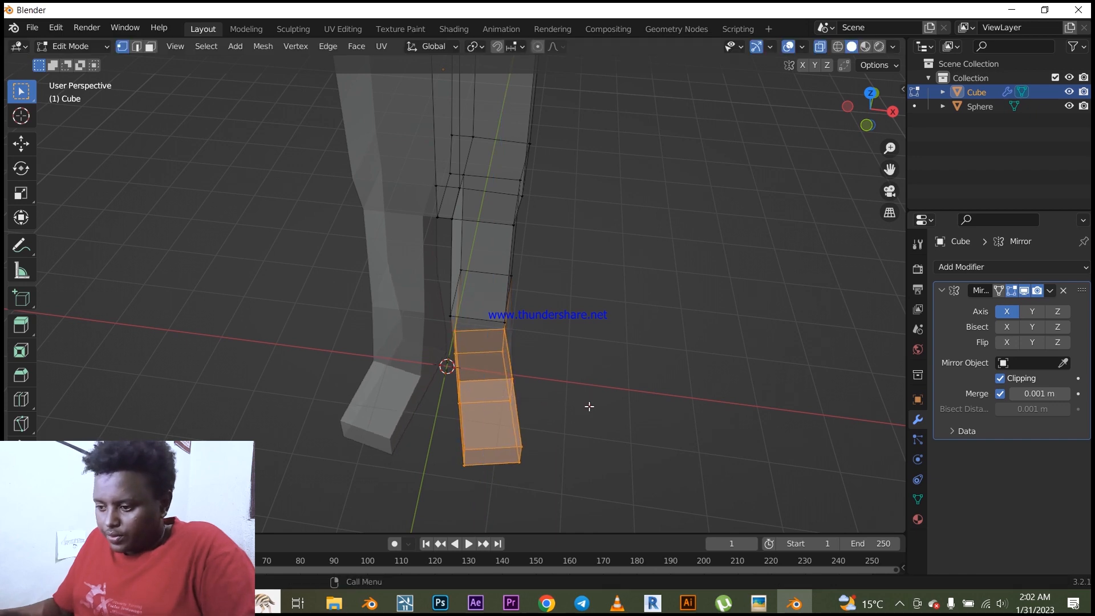
Step: In front view, select the knee loop's vertices and rotate them slightly around Z
scroll(482, 359, down, 3)
middle_drag(482, 399, 517, 346)
key(grave)
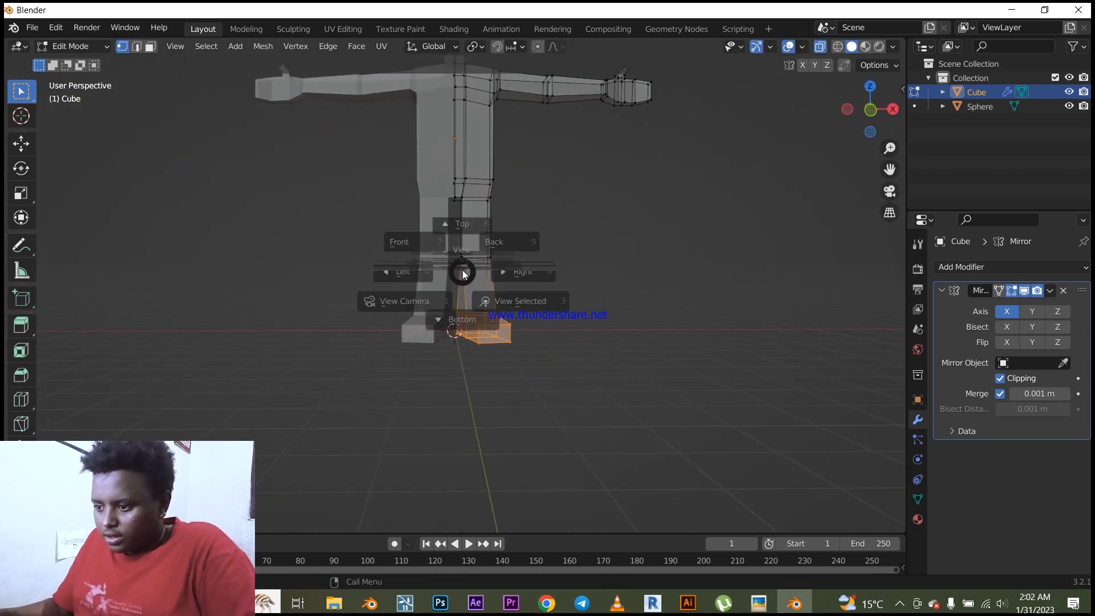
click(406, 234)
scroll(452, 244, up, 5)
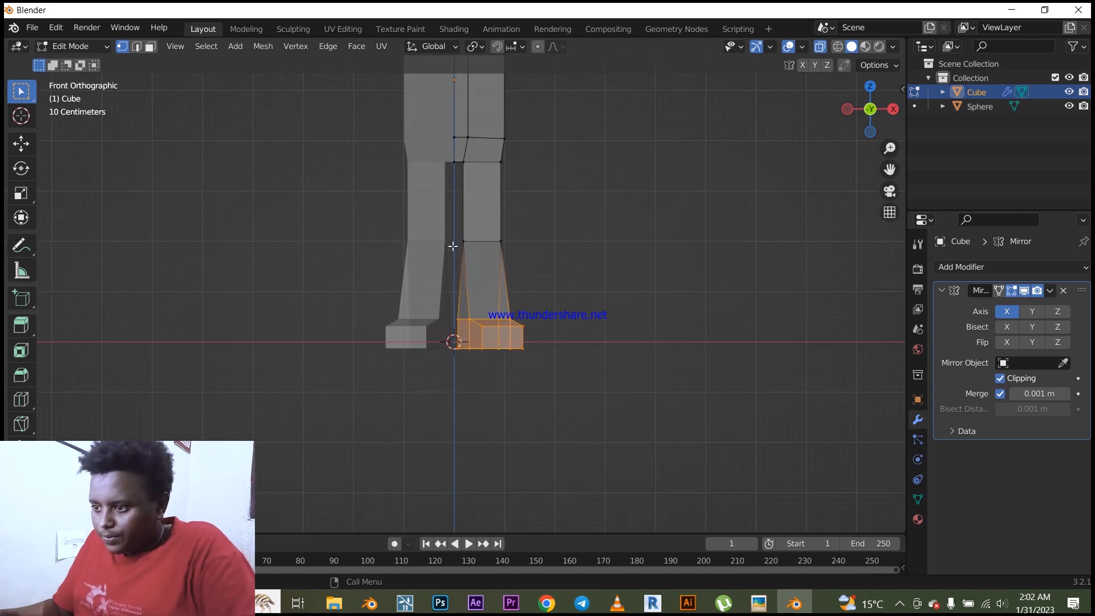
drag(453, 191, 575, 243)
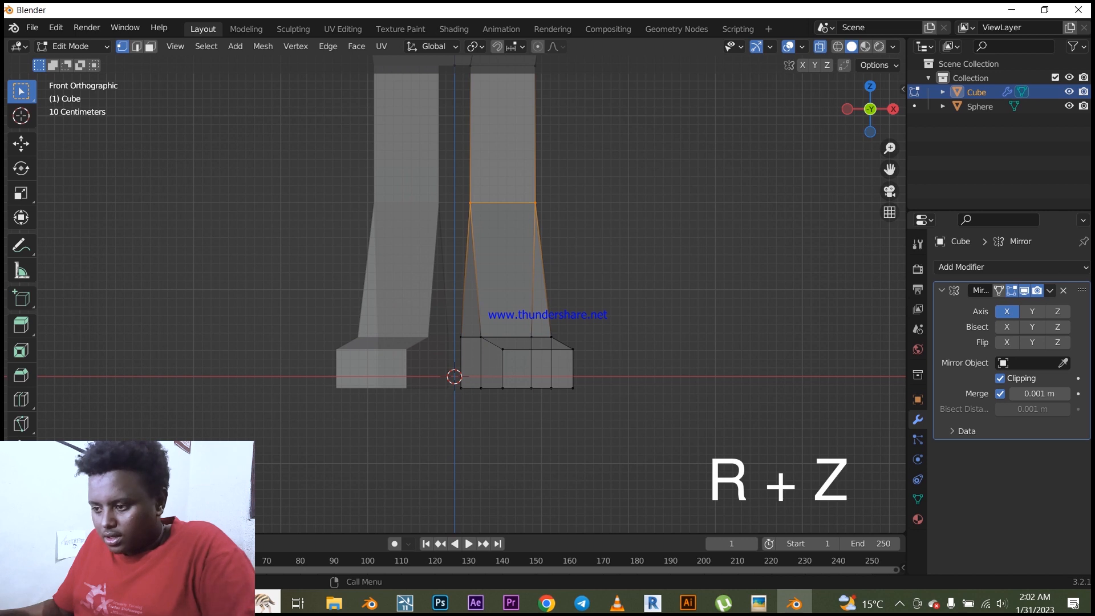
key(r)
key(z)
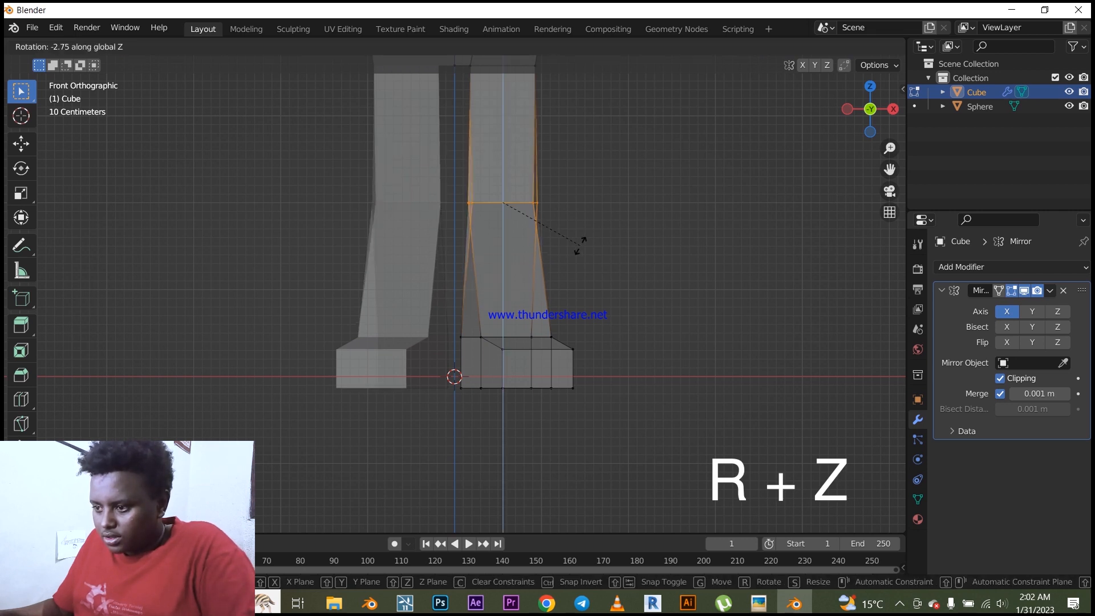
click(589, 245)
Step: Turn off X-ray and rotate the knee loop further around Z to follow the outward-turned foot
middle_drag(537, 231, 560, 274)
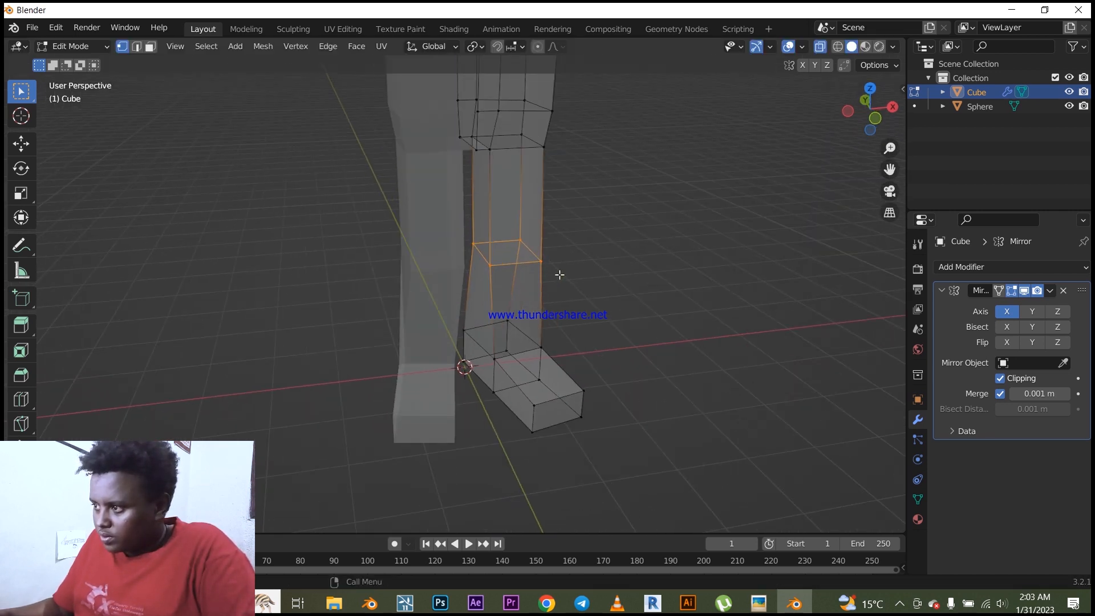
click(822, 47)
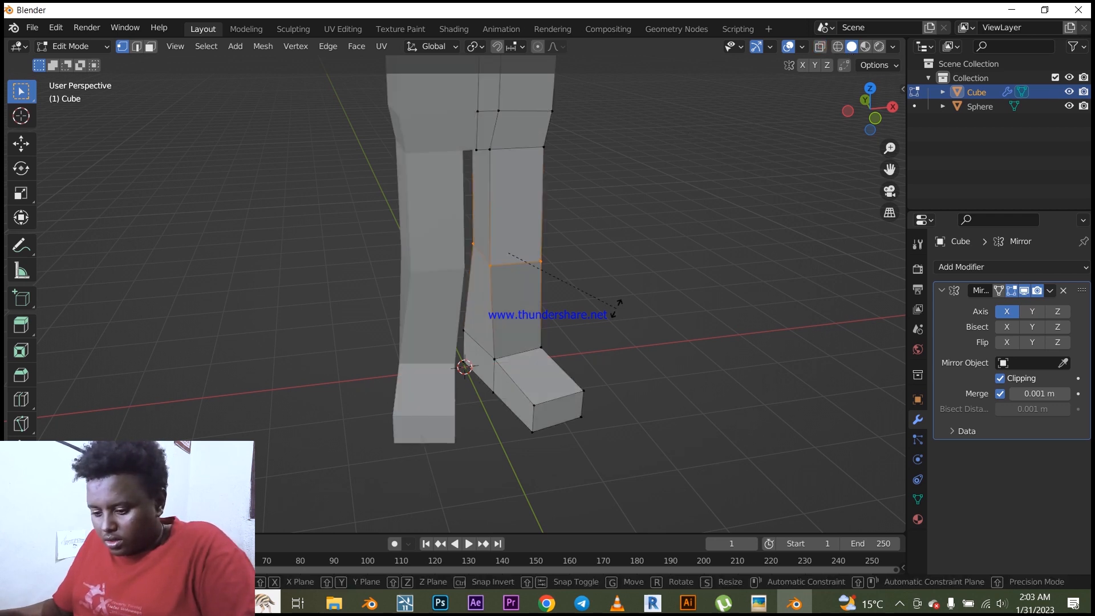
key(r)
key(z)
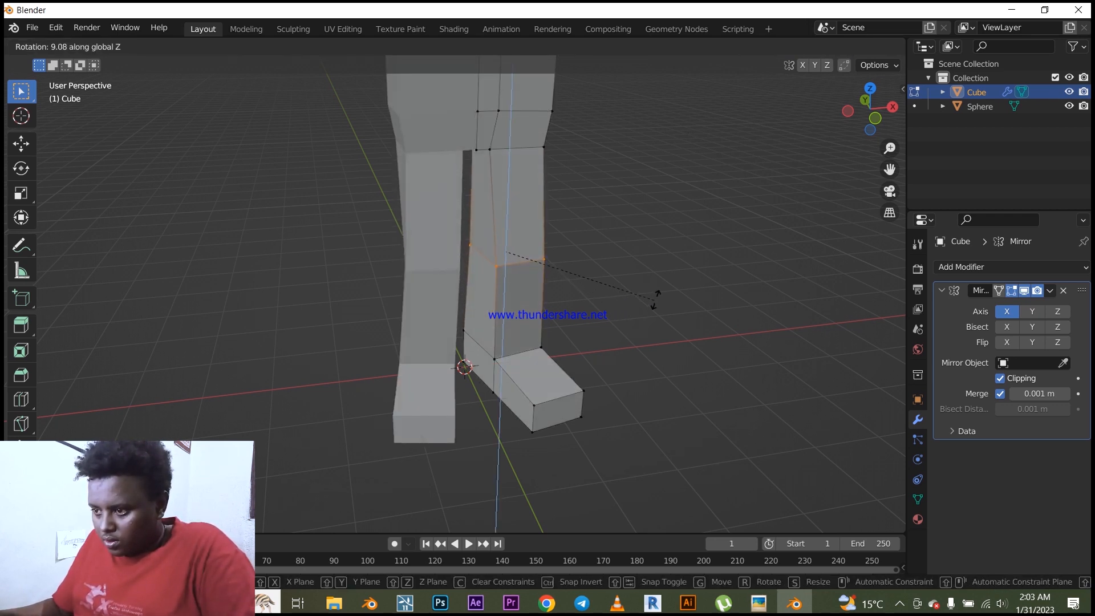
click(725, 275)
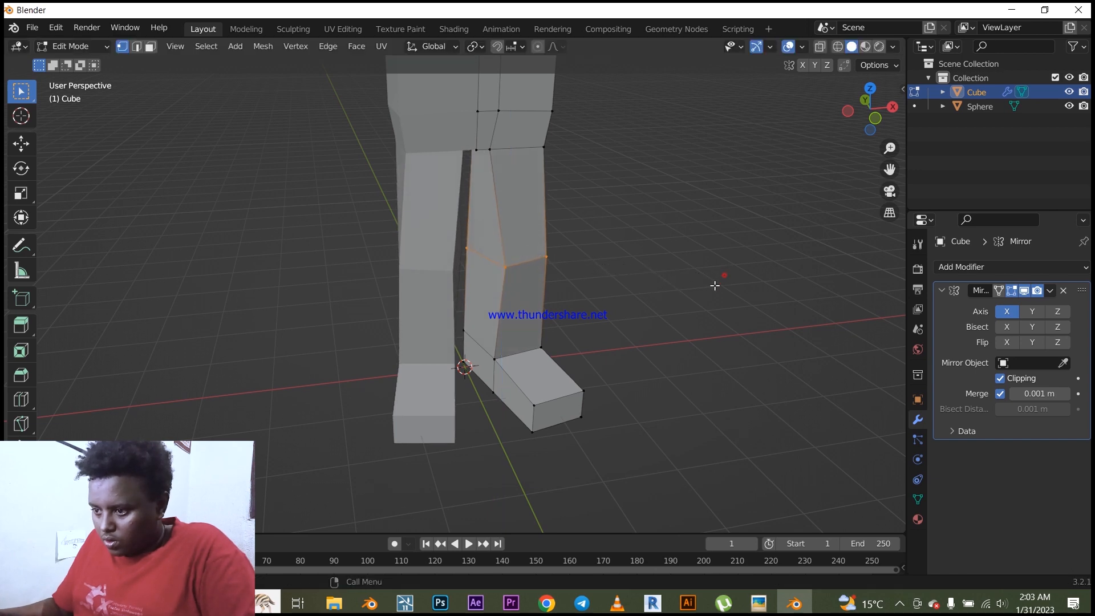
Step: Scale the knee loop down slightly to narrow the leg at the knee
middle_drag(717, 281, 520, 332)
key(s)
click(462, 314)
Step: In front view with X-ray on, select the vertices at the top of the leg and rotate them around Z
key(grave)
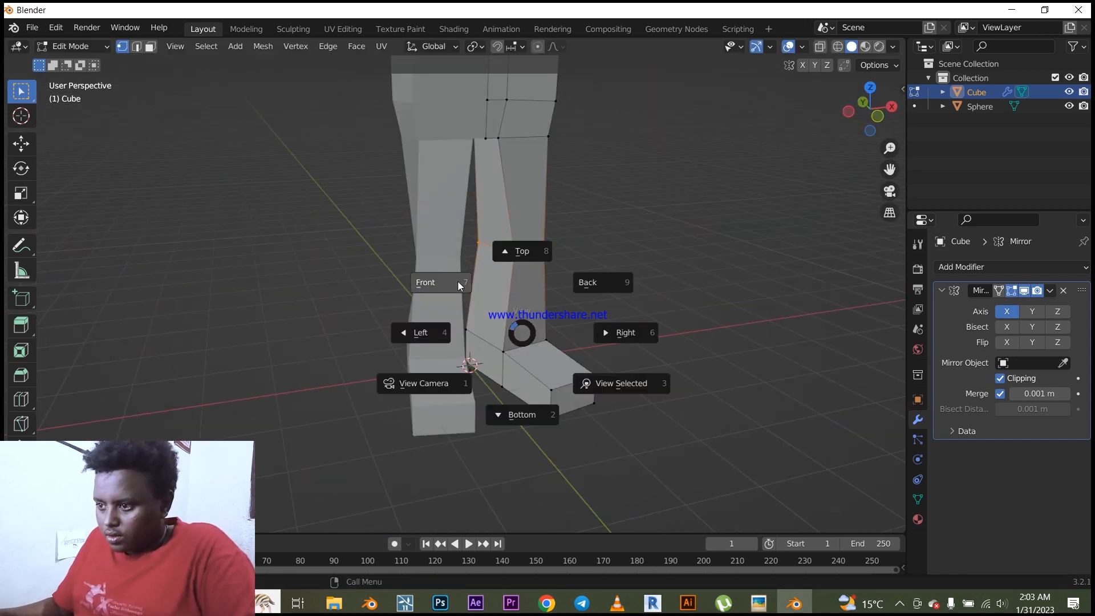
click(451, 280)
drag(459, 118, 546, 181)
click(830, 47)
key(r)
key(z)
click(551, 190)
Step: Rotate the top-of-leg vertices once more, turn off X-ray and check the whole figure
middle_drag(491, 193, 520, 215)
key(r)
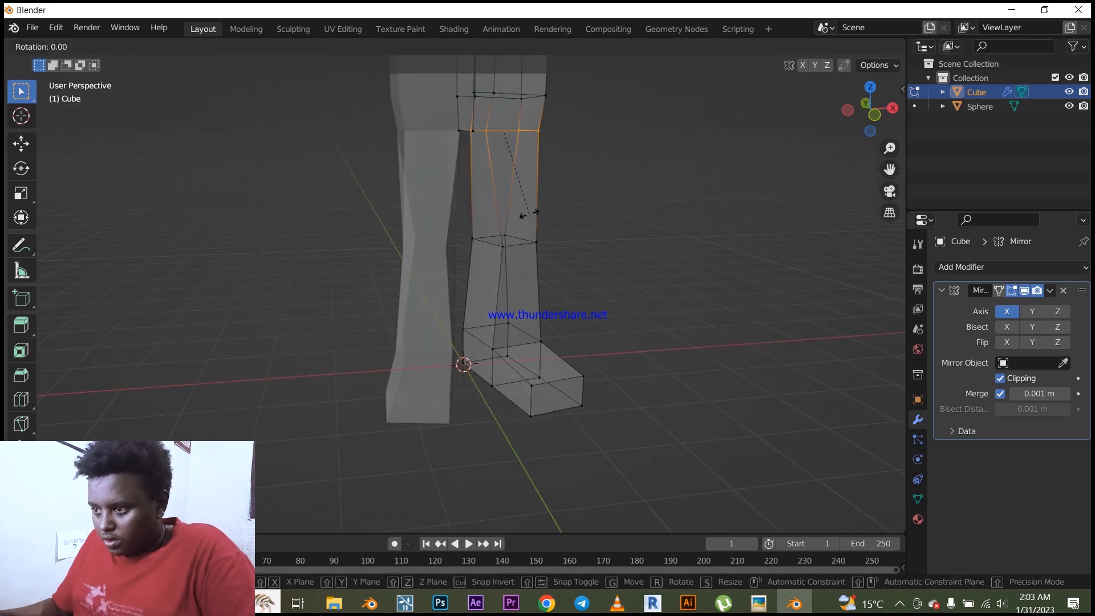
click(521, 215)
click(820, 47)
scroll(616, 274, down, 5)
middle_drag(611, 288, 687, 303)
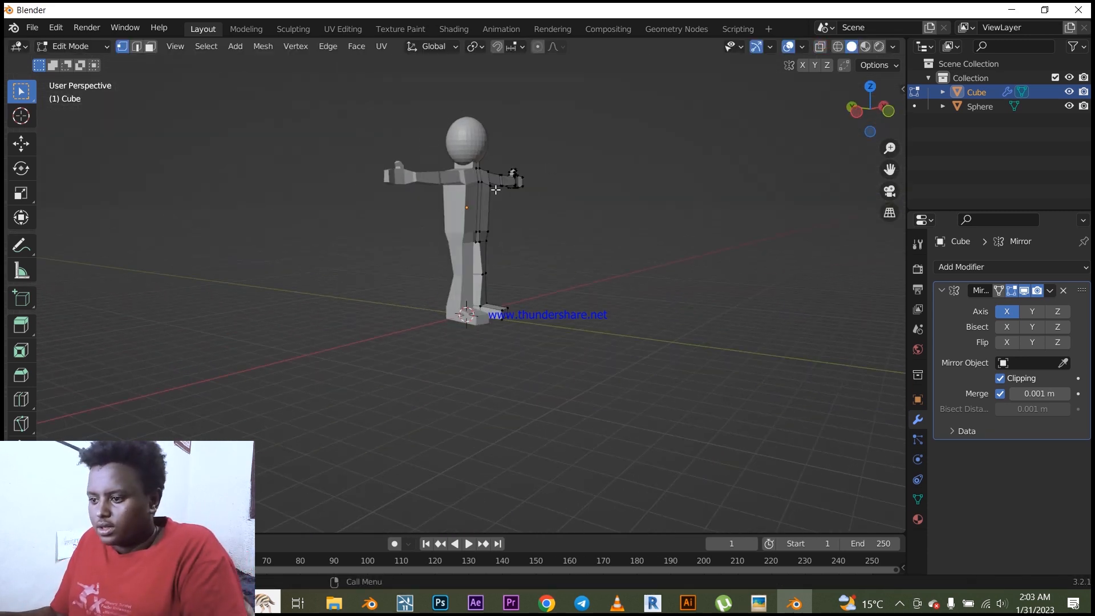
Step: Add a Subdivision Surface modifier to the mirrored body
scroll(426, 215, up, 3)
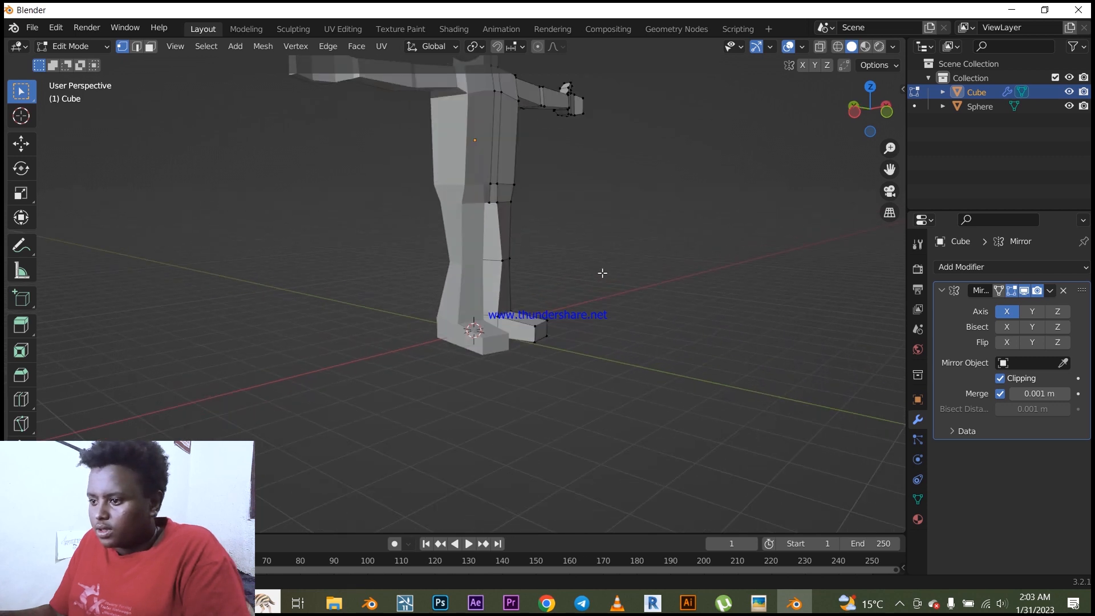
middle_drag(602, 271, 579, 275)
scroll(579, 275, down, 3)
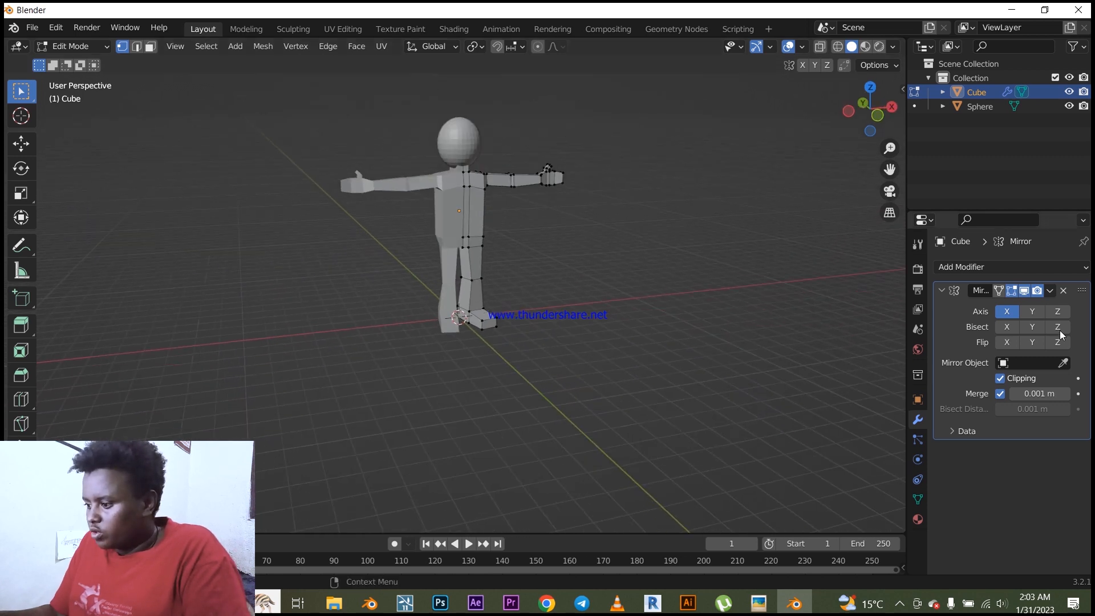
click(991, 268)
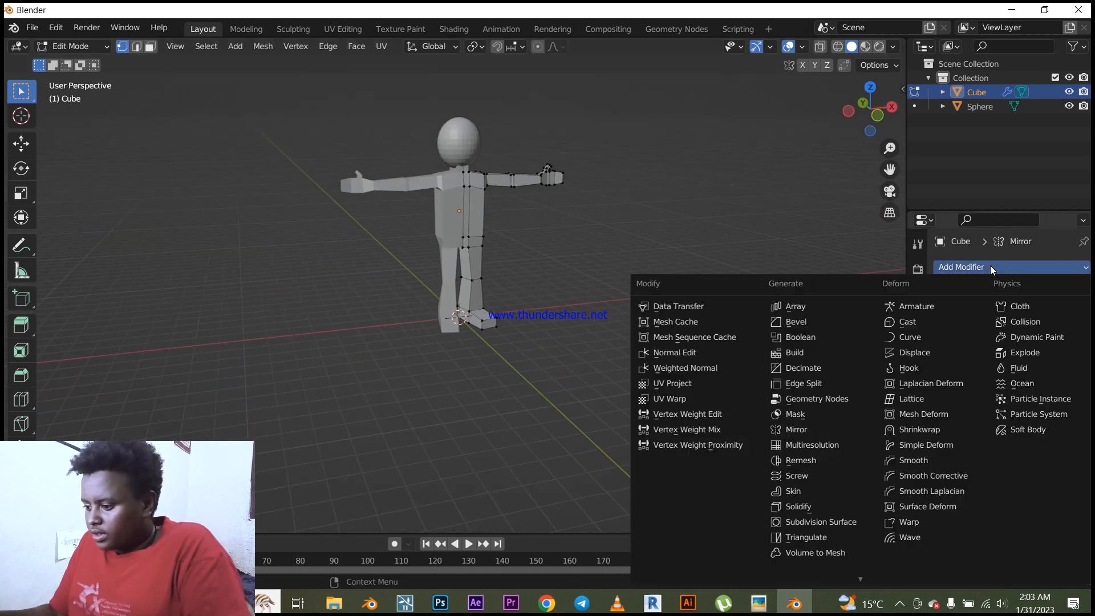
click(838, 522)
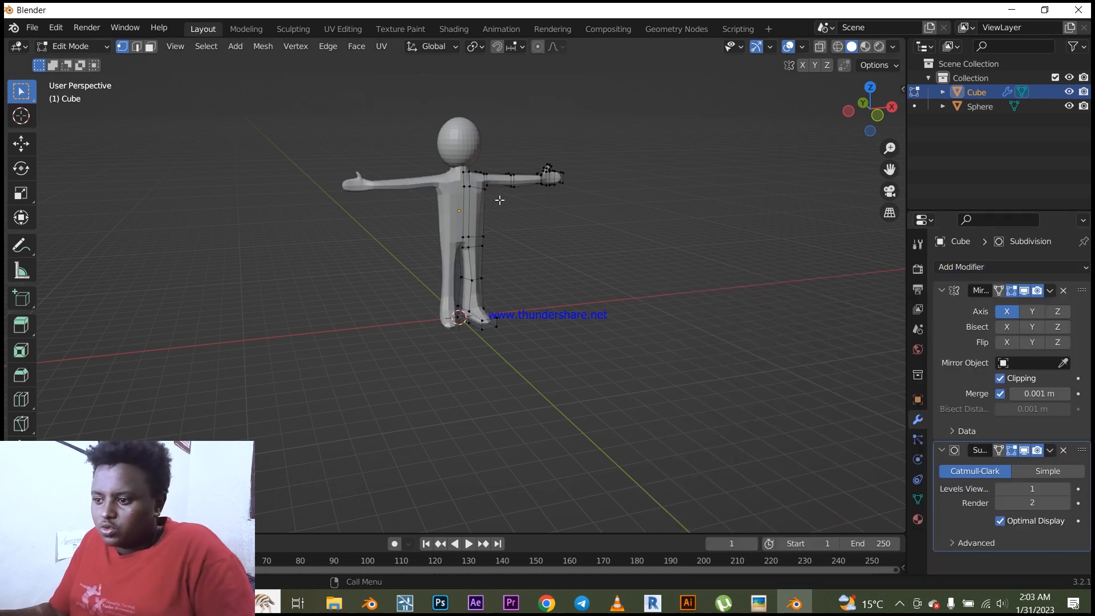
Step: Insert a loop cut across the foot and slide it forward toward the toes
scroll(499, 199, up, 3)
middle_drag(453, 180, 507, 448)
middle_drag(549, 349, 412, 249)
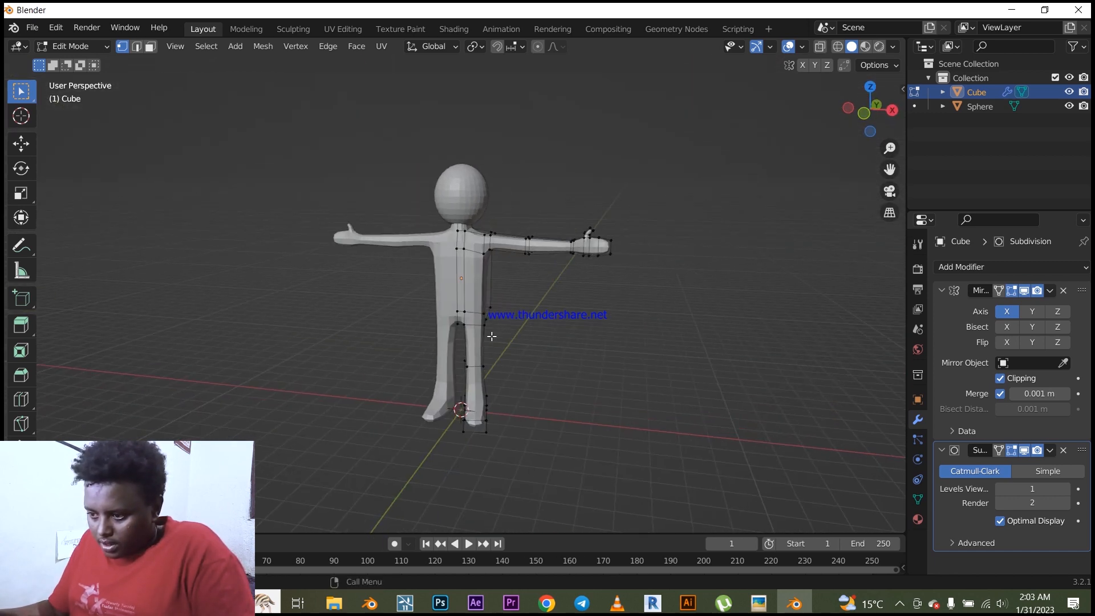
scroll(494, 345, up, 1)
shift+middle_drag(459, 368, 459, 247)
scroll(508, 305, up, 1)
middle_drag(508, 305, 430, 299)
key(ctrl+r)
click(431, 299)
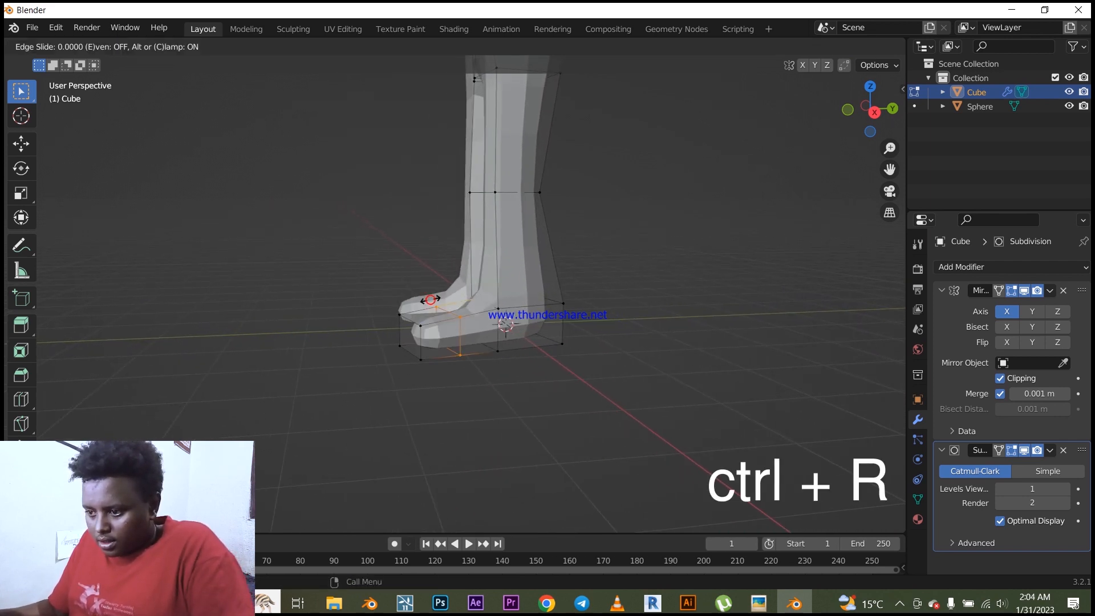
drag(430, 299, 404, 298)
click(404, 299)
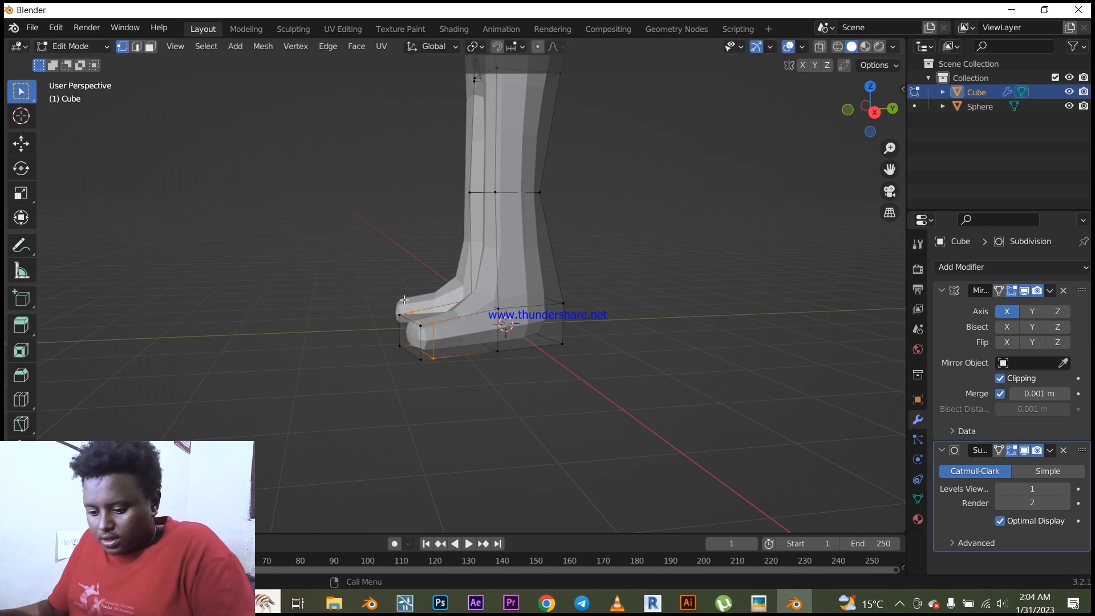
Step: Insert a loop cut around the lower leg and slide it down to just above the ankle
key(ctrl+r)
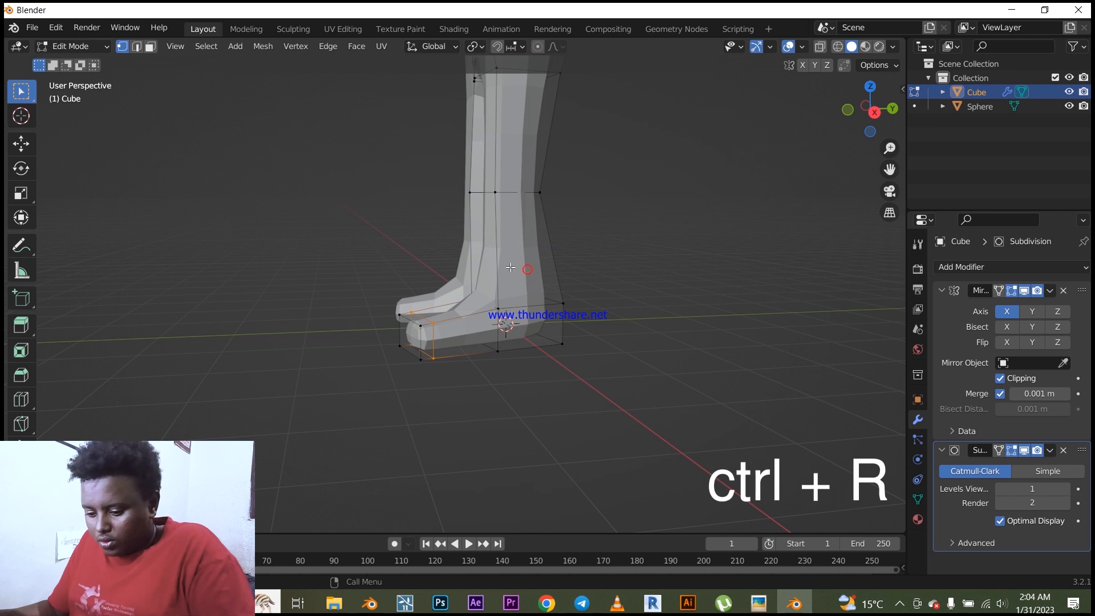
click(500, 253)
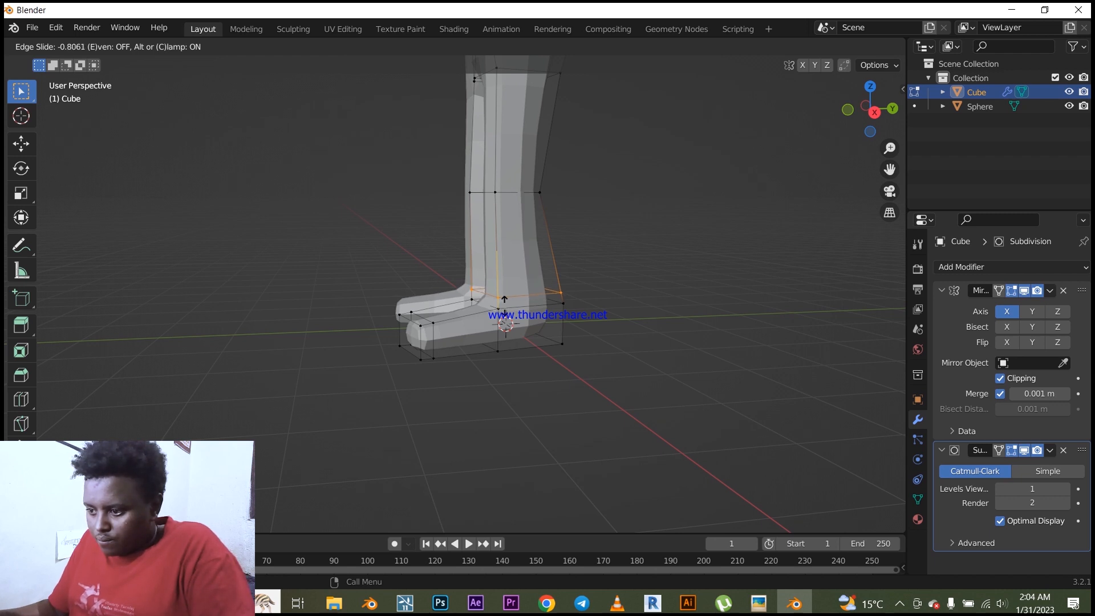
click(504, 300)
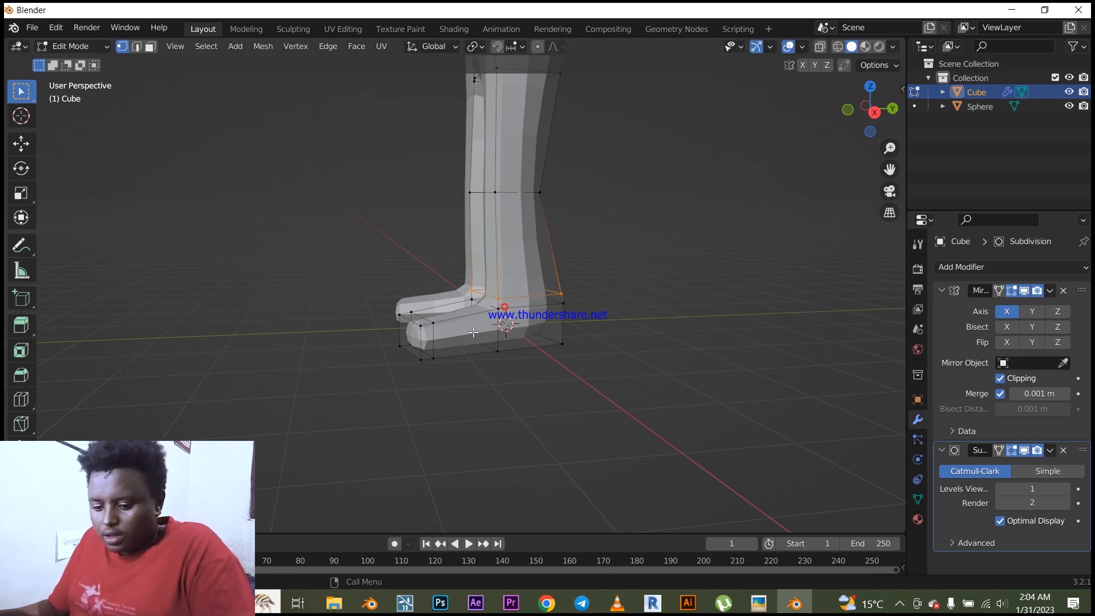
Step: In front view with wireframe shading, select the vertices of the sole and move them down along Z, then return to solid shading
key(grave)
click(378, 288)
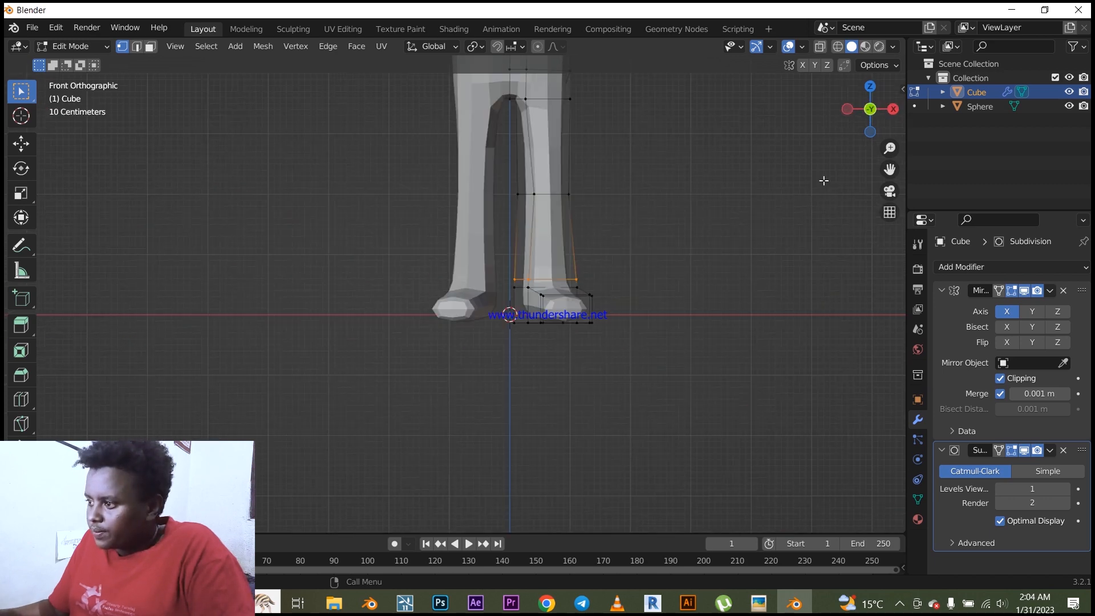
click(838, 49)
drag(484, 311, 637, 354)
key(g)
key(z)
click(603, 356)
click(852, 47)
click(743, 177)
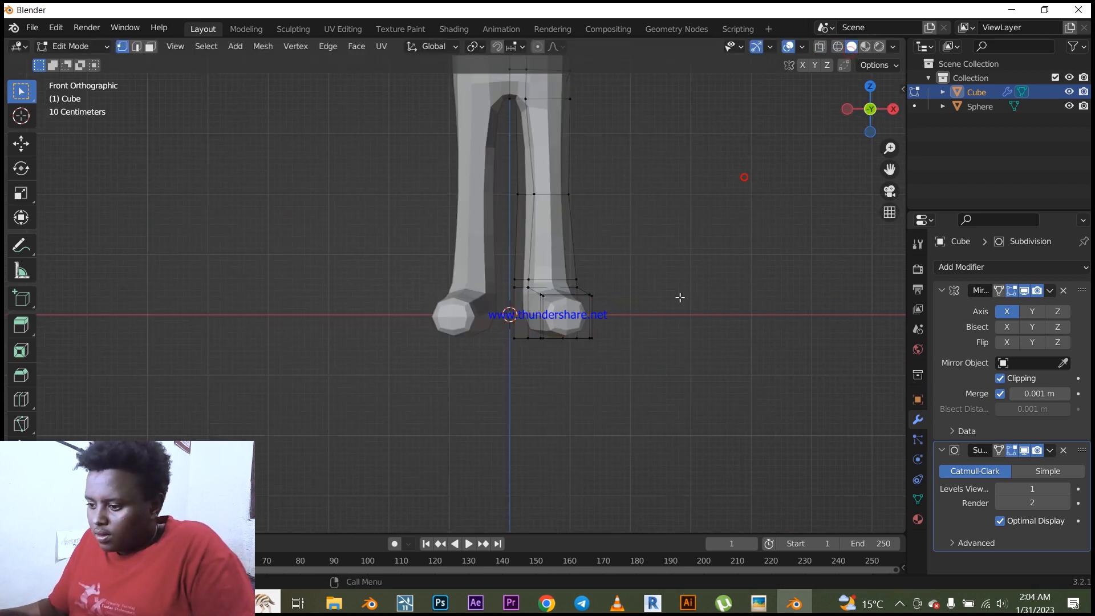
Step: In edge select mode, nudge an edge at the front of the foot slightly and check the whole figure
middle_drag(679, 298, 513, 307)
key(2)
click(397, 336)
key(g)
click(402, 335)
scroll(491, 228, down, 8)
middle_drag(502, 193, 679, 194)
scroll(511, 211, up, 3)
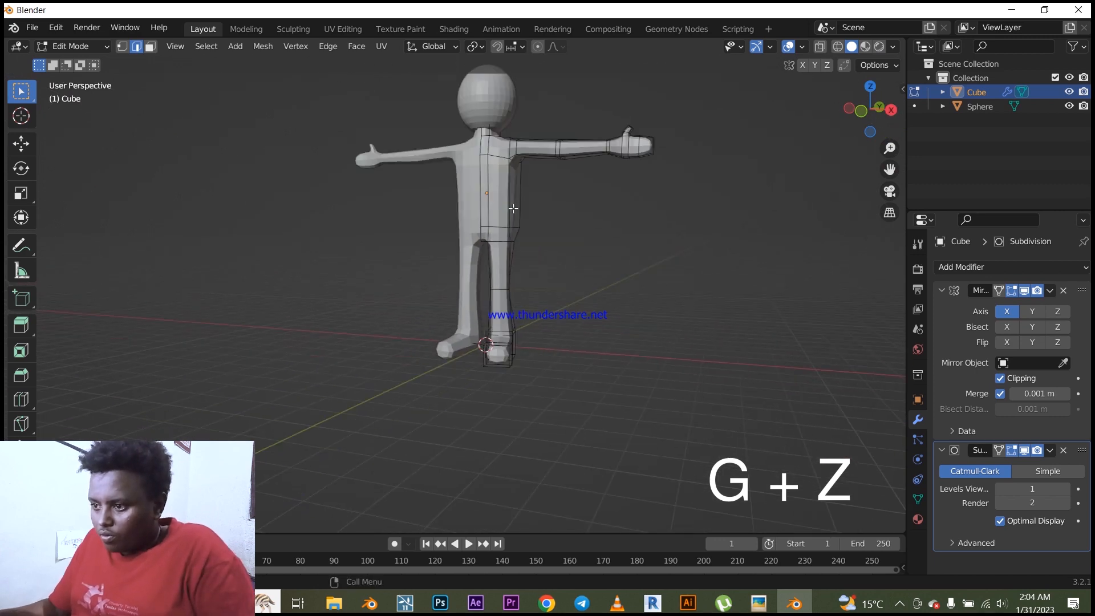
shift+middle_drag(508, 214, 651, 331)
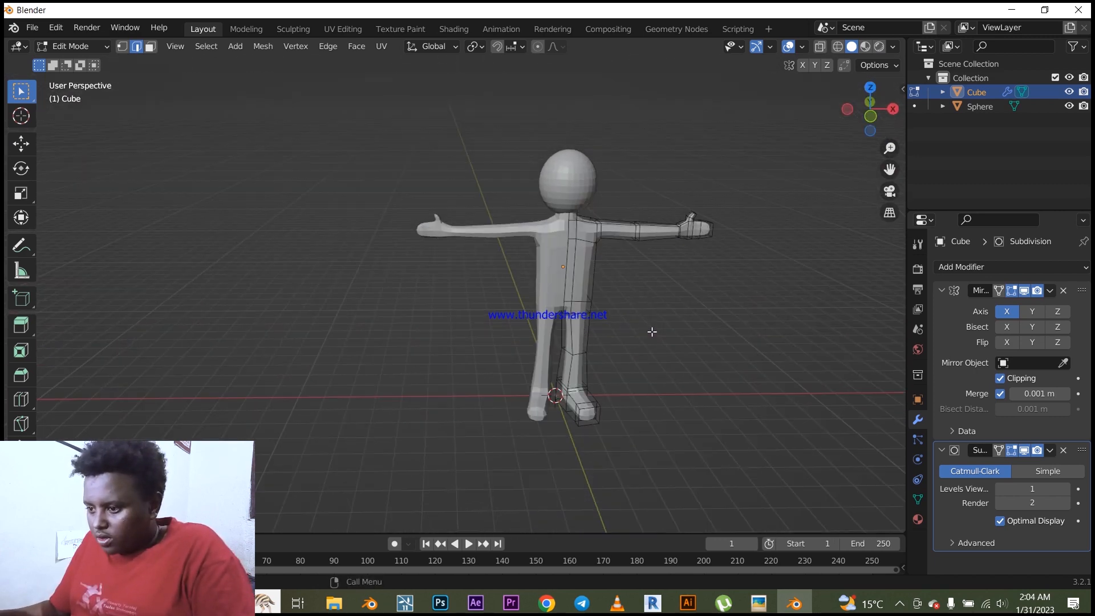
Step: In front view with X-ray on, select the upper-arm loop beside the shoulder and scale it up to about 1.43
key(grave)
click(512, 243)
scroll(508, 250, up, 4)
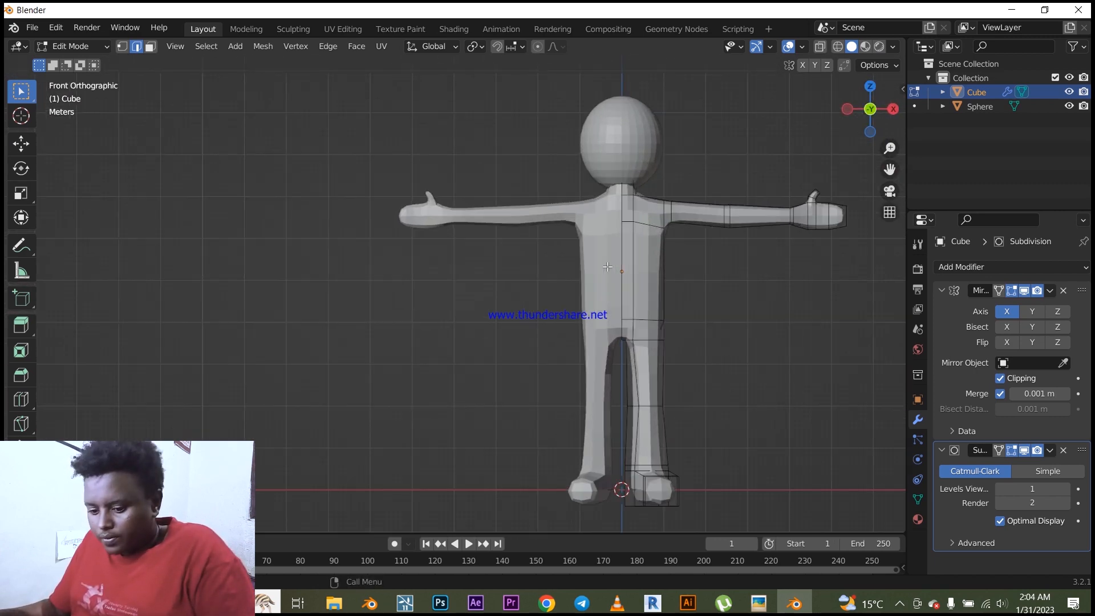
click(821, 46)
scroll(551, 180, up, 1)
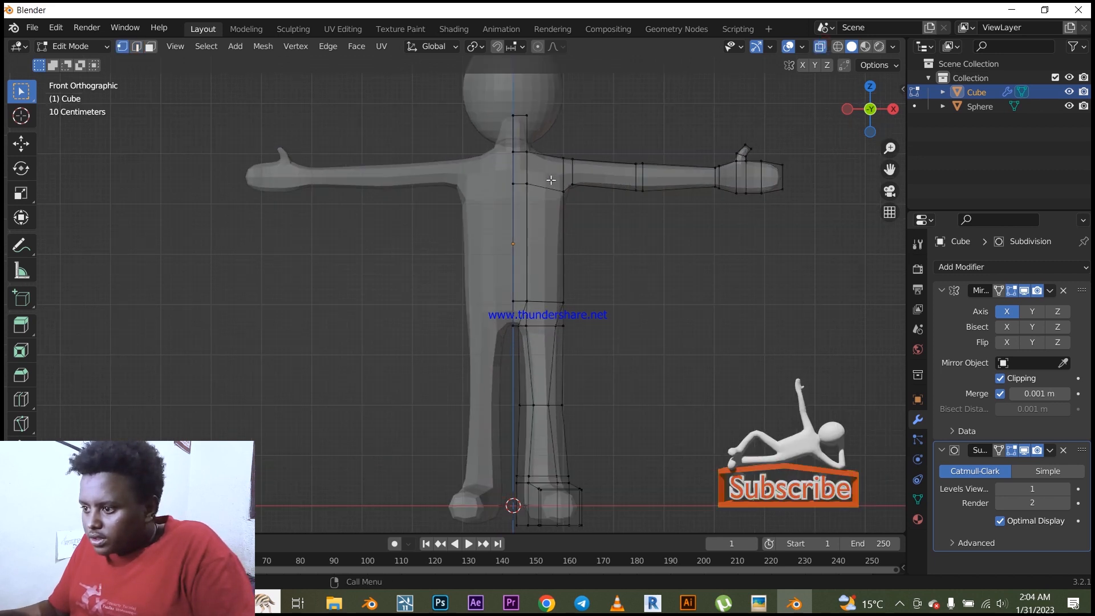
scroll(557, 159, down, 1)
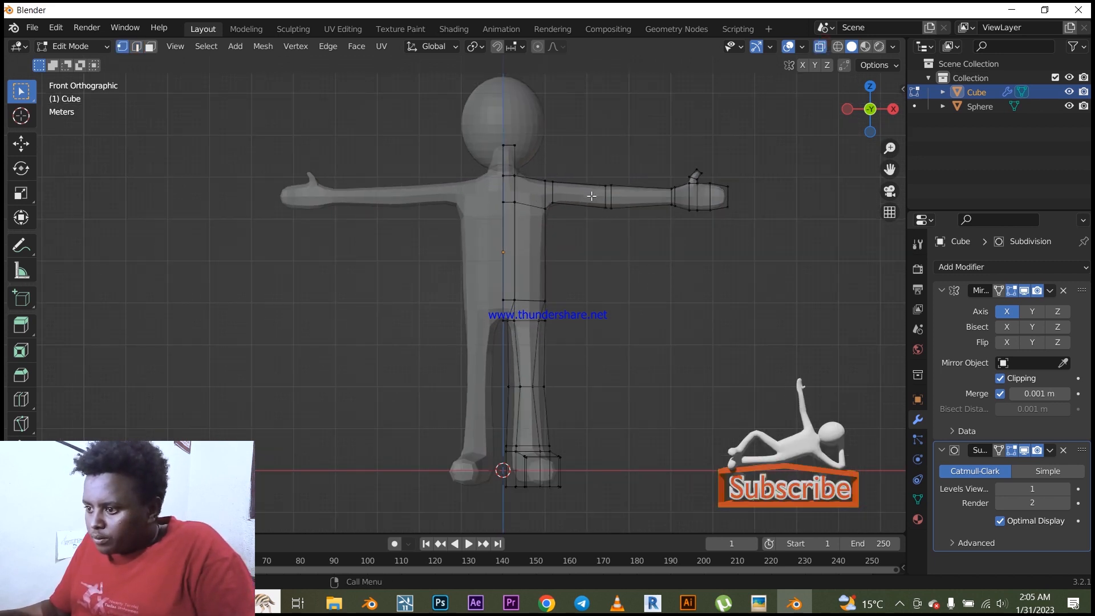
scroll(569, 199, up, 1)
scroll(559, 194, up, 1)
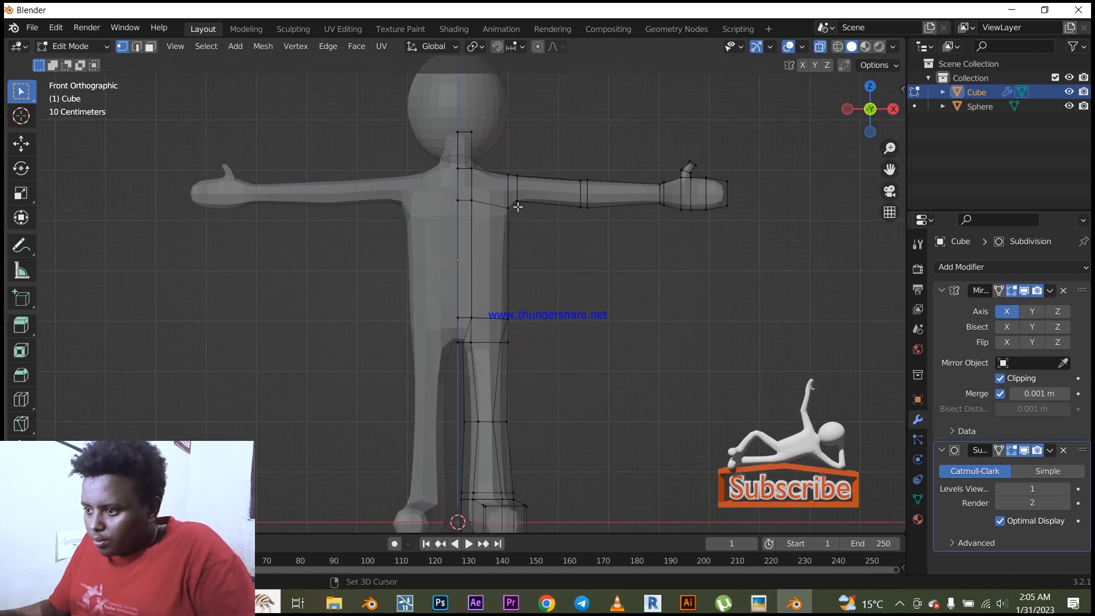
drag(526, 144, 543, 204)
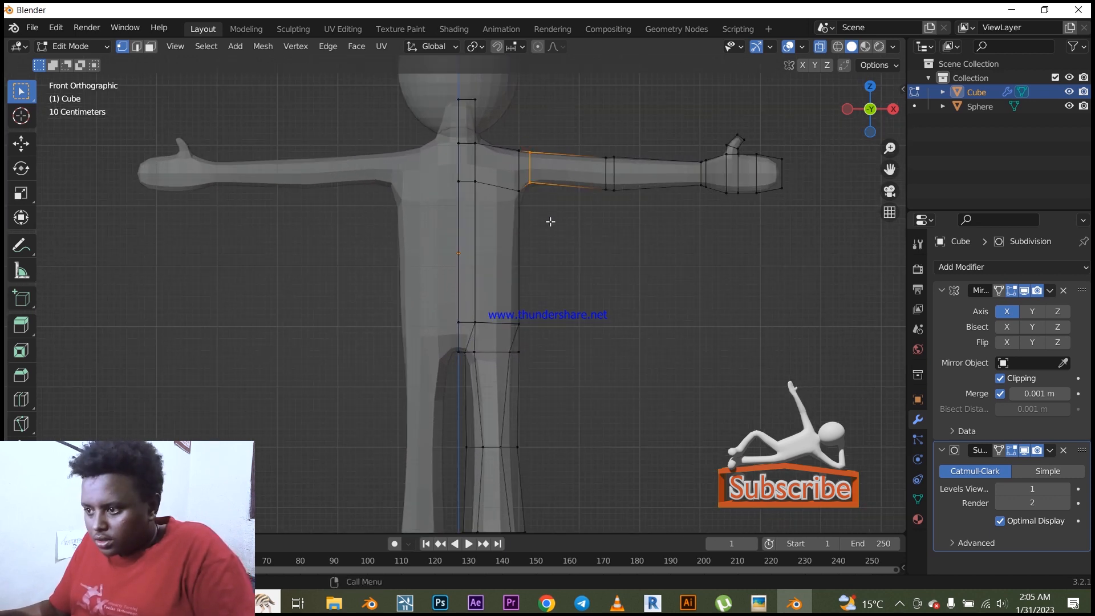
key(s)
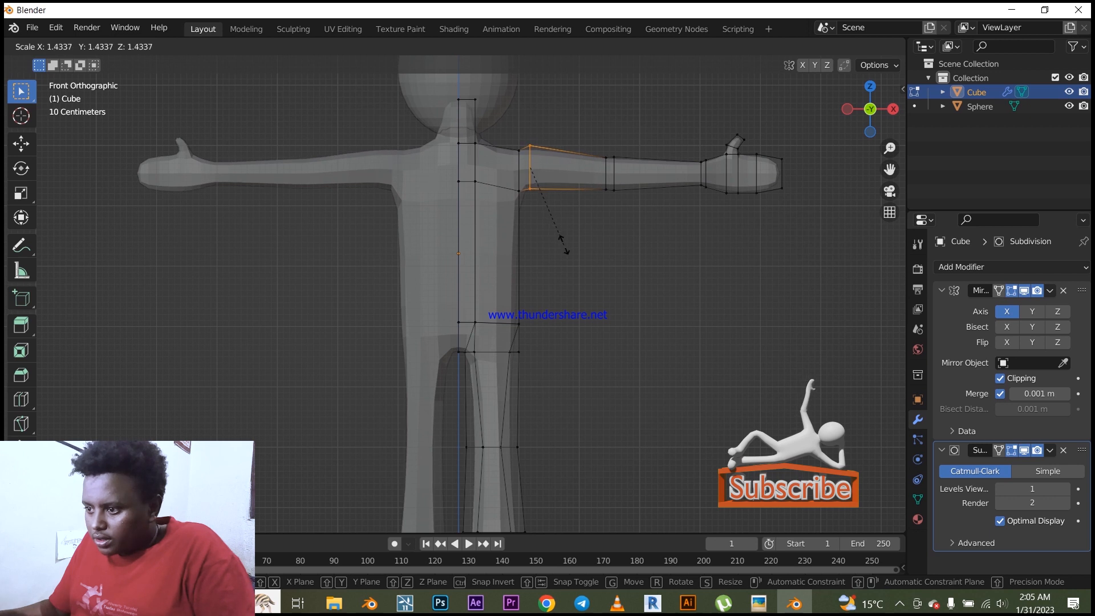
click(564, 243)
Step: Move the vertices at the top of the shoulder up about 0.13 m
drag(502, 134, 531, 176)
key(g)
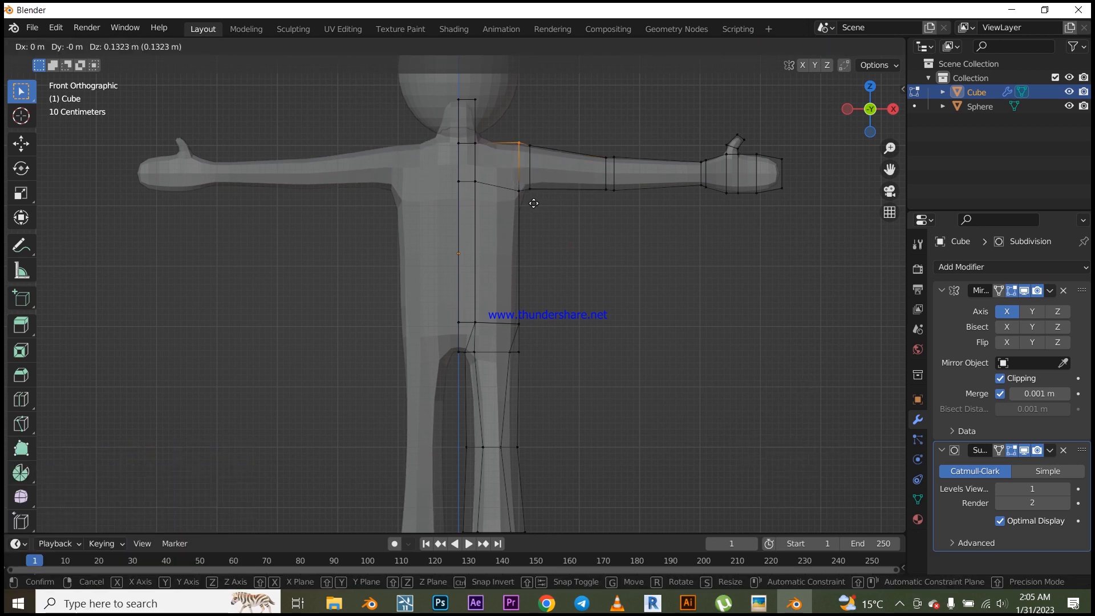
click(533, 203)
Step: Reselect the upper-arm loop beside the shoulder, then reposition and rescale it to blend with the raised shoulder
drag(525, 135, 544, 218)
key(g)
click(553, 225)
key(s)
click(561, 231)
Step: Scale up the outer elbow loop, turn off X-ray and check the figure in Object Mode
scroll(611, 144, up, 2)
shift+middle_drag(627, 151, 557, 179)
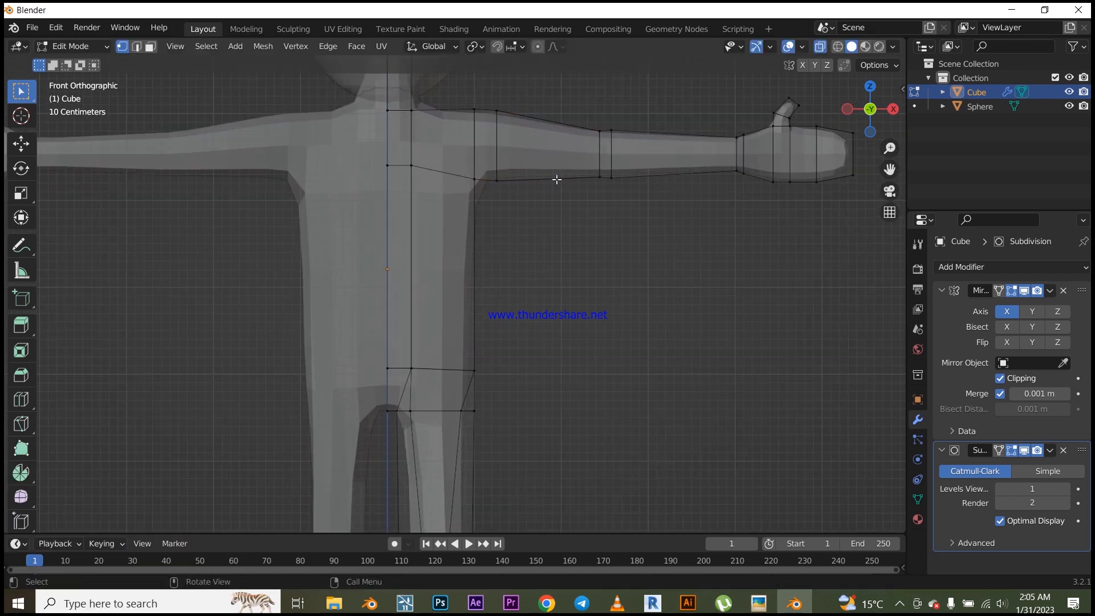
drag(605, 122, 625, 202)
key(s)
click(648, 243)
click(648, 244)
scroll(604, 277, down, 4)
middle_drag(612, 294, 579, 333)
click(821, 48)
key(Tab)
click(736, 208)
mouse_move(582, 271)
middle_down()
mouse_move(565, 235)
mouse_move(281, 277)
mouse_move(472, 280)
mouse_move(386, 244)
mouse_move(576, 280)
middle_up()
key(Tab)
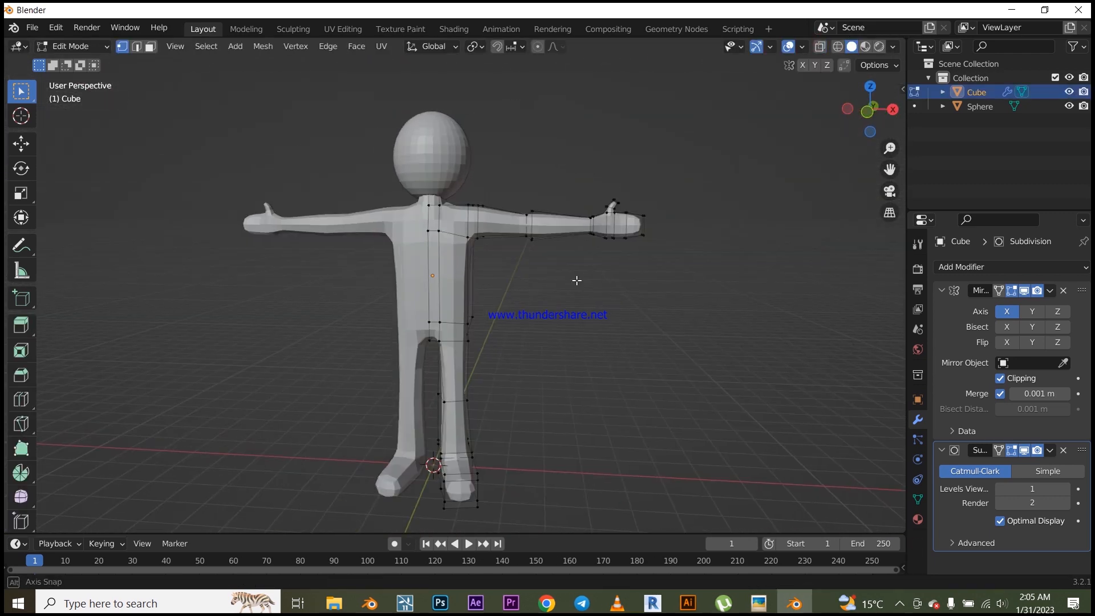
Step: Select the chest and underarm vertices in X-ray front view, scale them about 1.45 along Y, and return to Object Mode
key(KP_1)
scroll(577, 281, up, 3)
click(820, 47)
drag(398, 197, 487, 238)
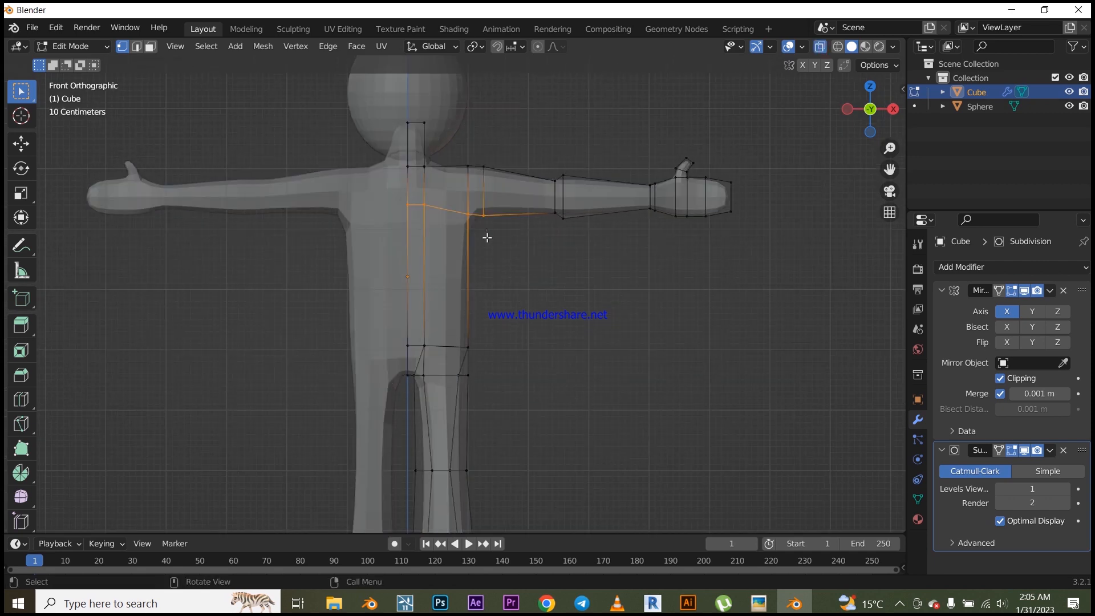
middle_drag(487, 238, 571, 274)
key(s)
key(y)
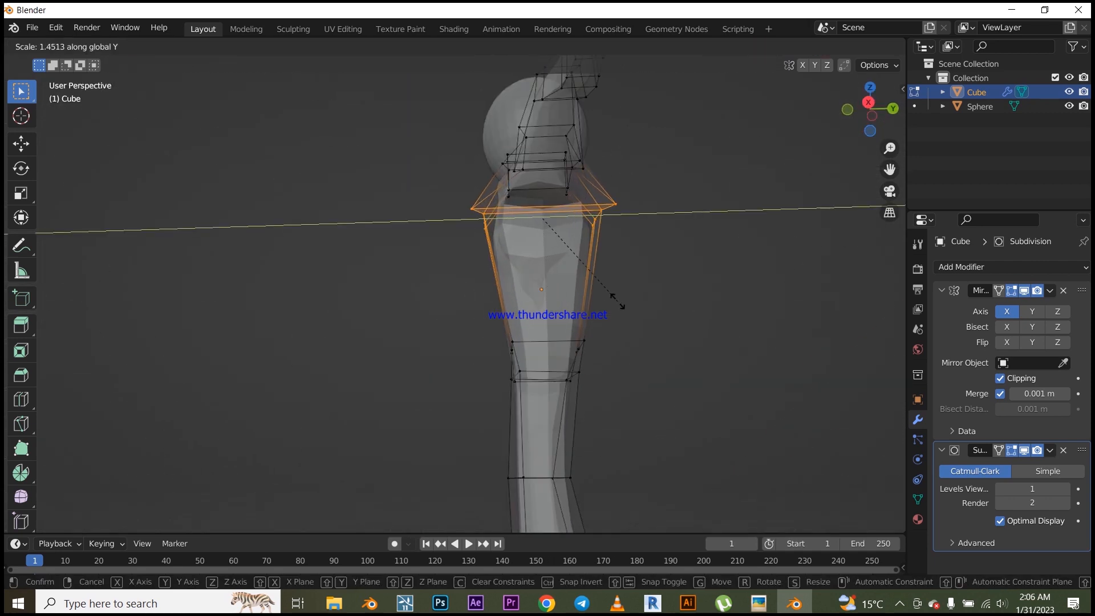
click(615, 300)
middle_drag(613, 303, 542, 363)
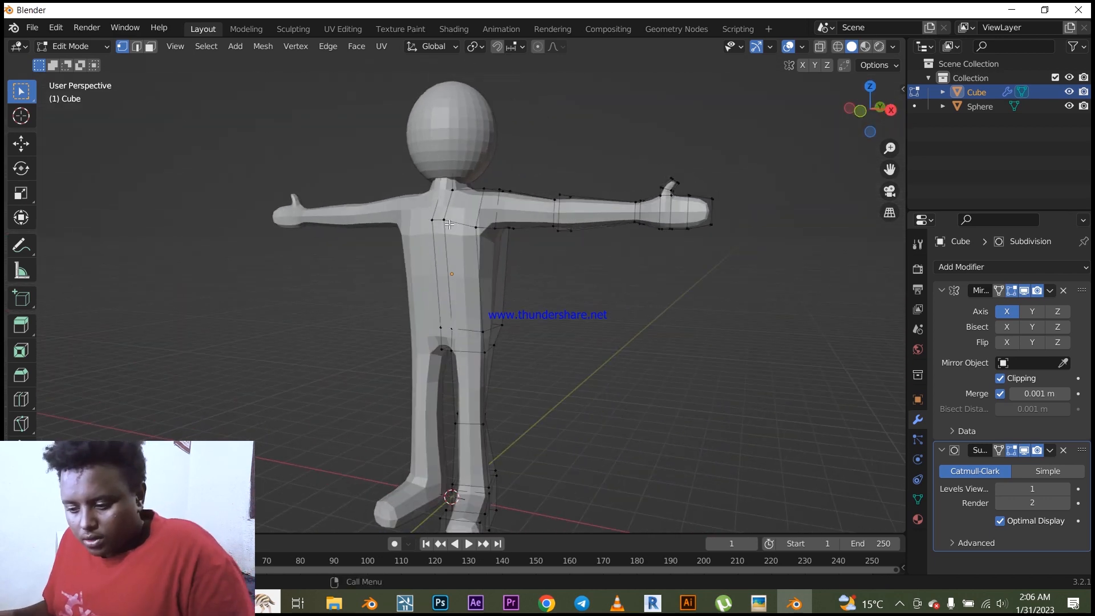
key(Tab)
click(558, 143)
scroll(536, 179, down, 3)
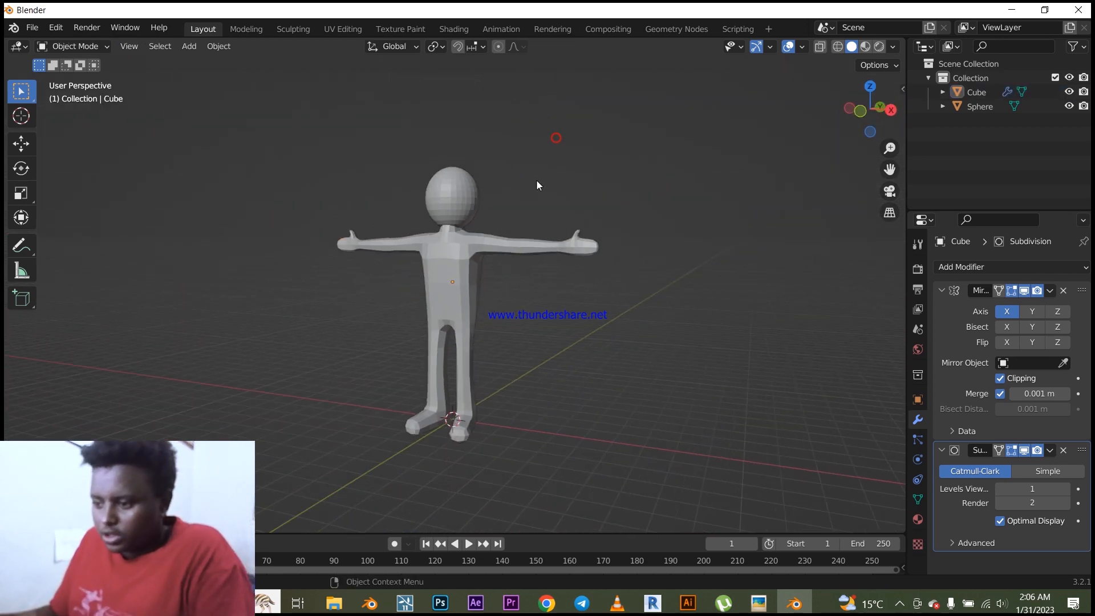
Step: Search the commands for "shade" and try to apply Shade Smooth to the body
click(471, 242)
click(587, 197)
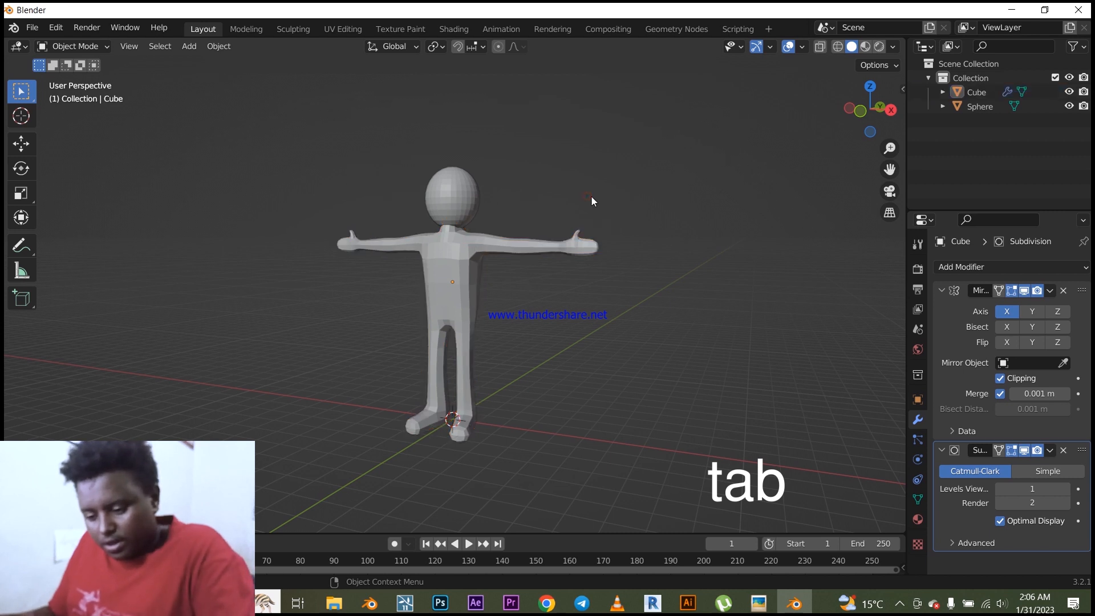
key(F3)
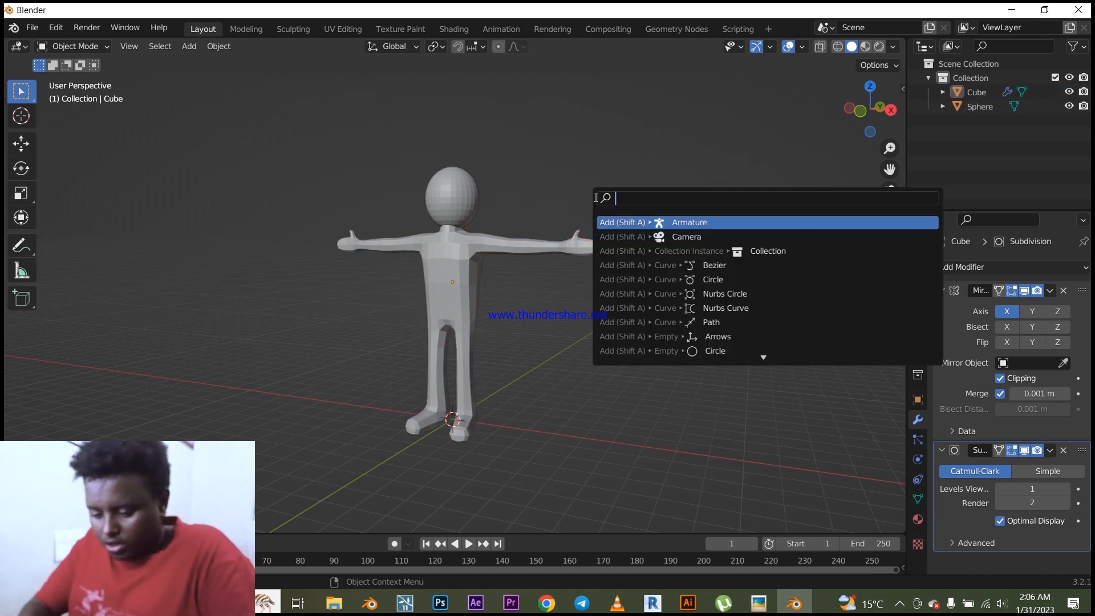
text(shade)
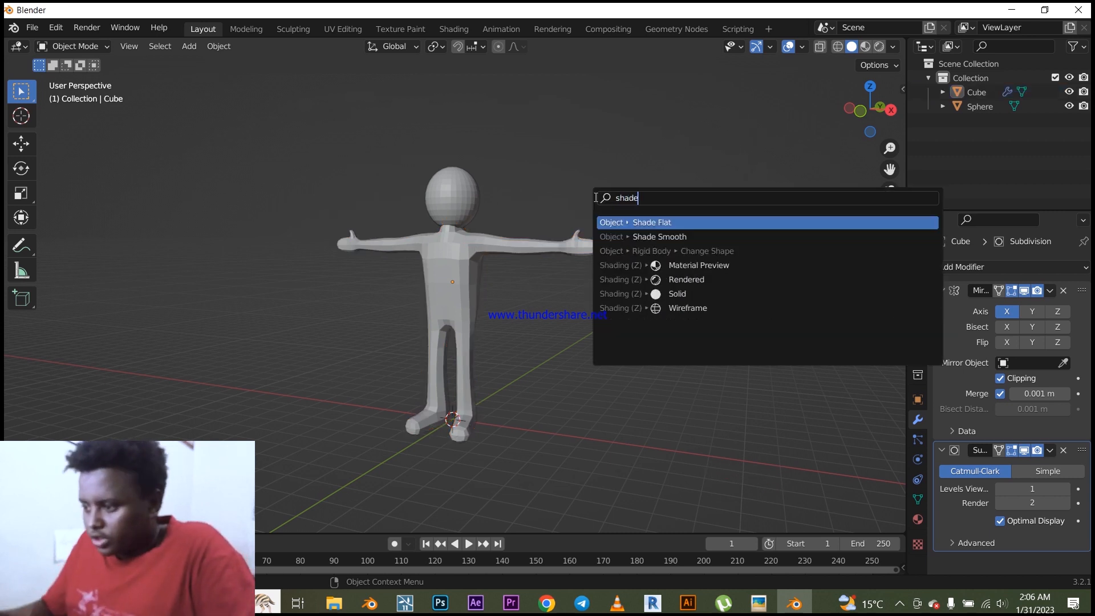
click(659, 238)
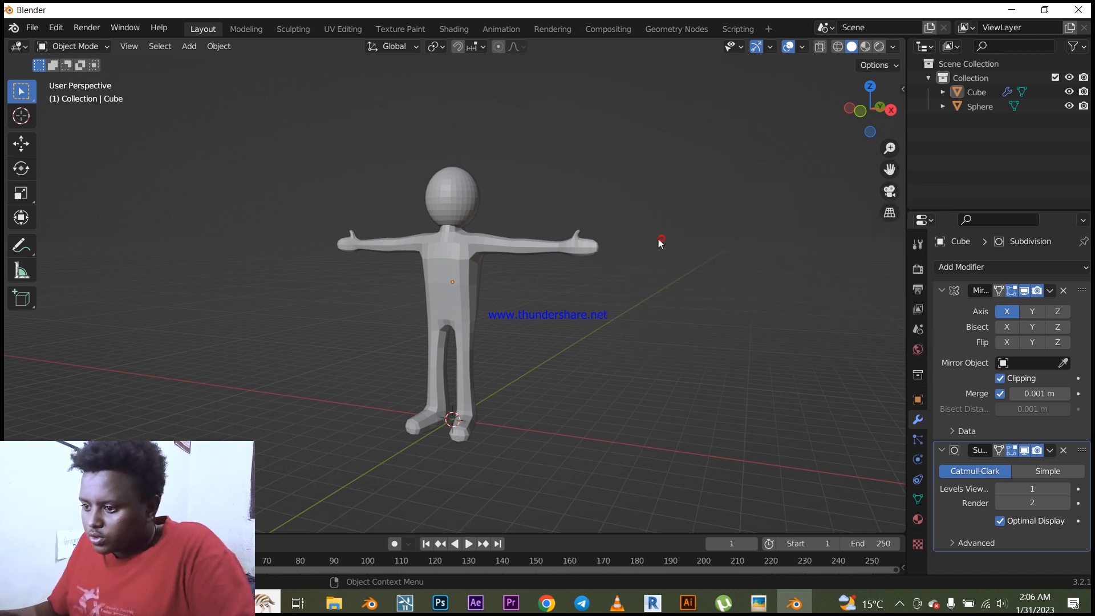
Step: Select the body mesh and apply Shade Smooth to it
click(477, 260)
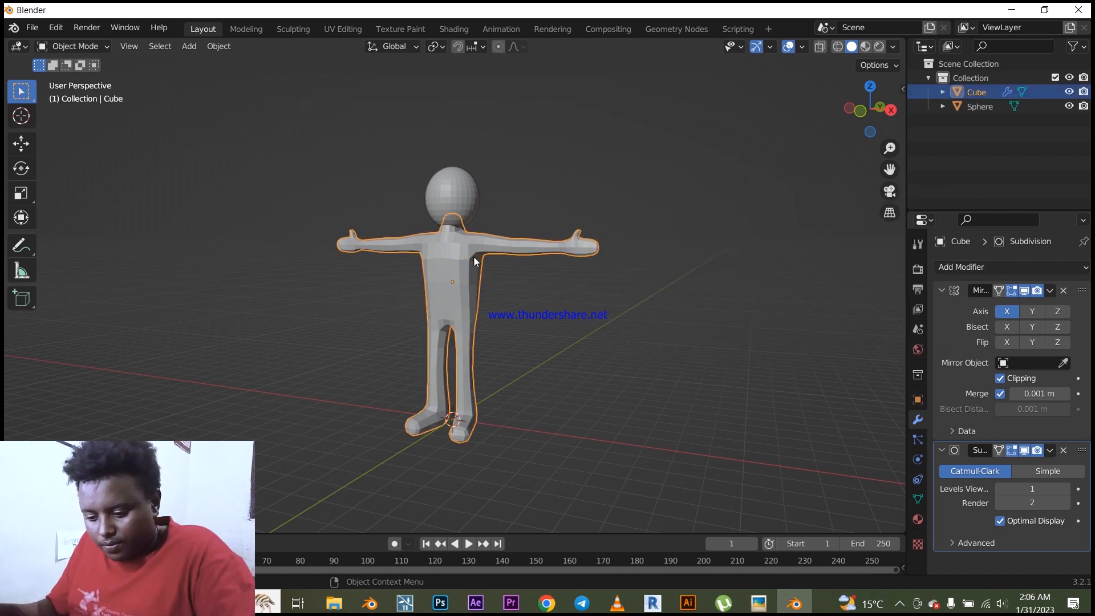
key(F3)
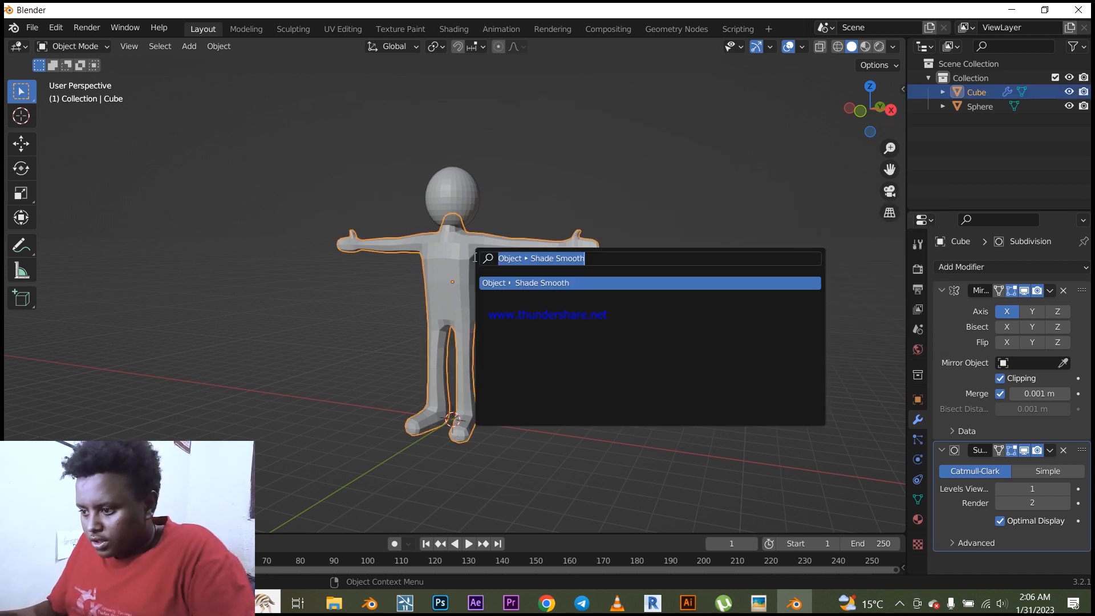
click(559, 284)
click(550, 200)
middle_drag(358, 334, 420, 201)
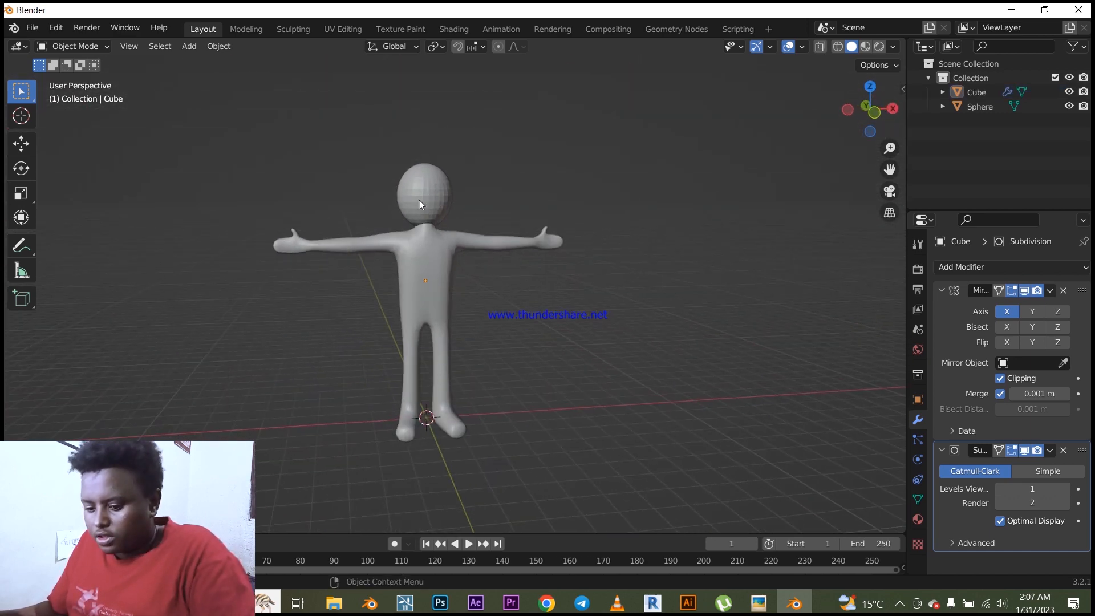
Step: Select the head sphere and apply Shade Smooth to it
click(420, 194)
key(F3)
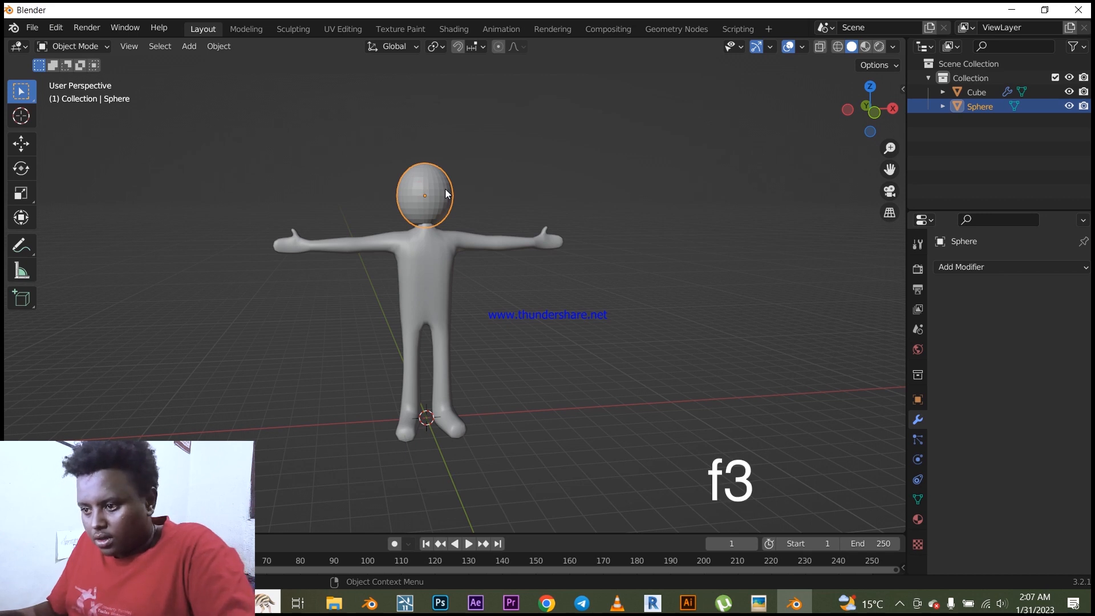
key(F2)
key(Escape)
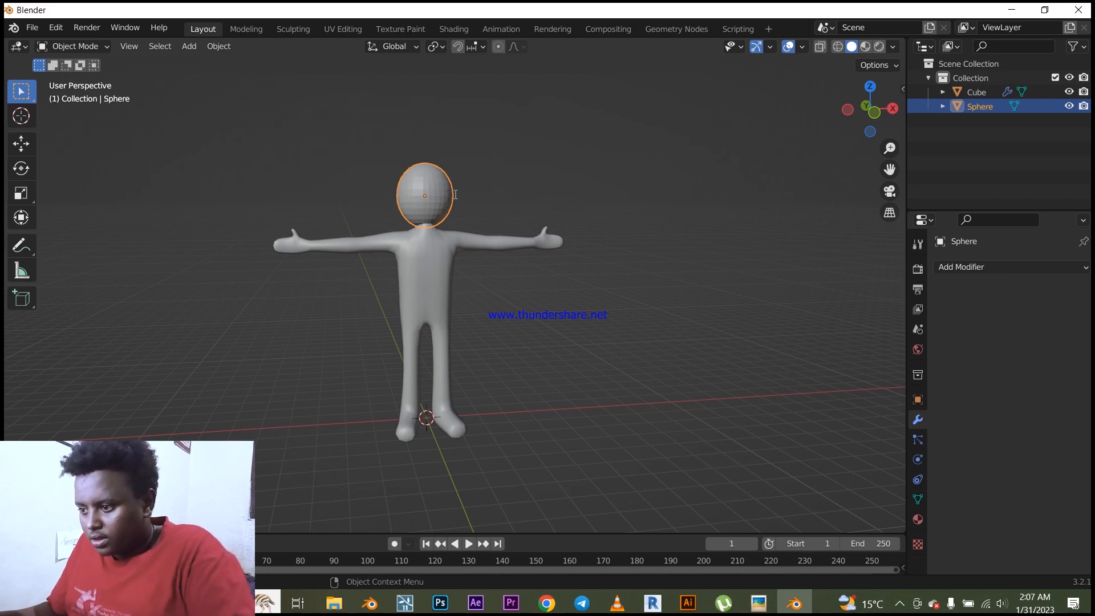
key(F3)
click(591, 219)
click(523, 199)
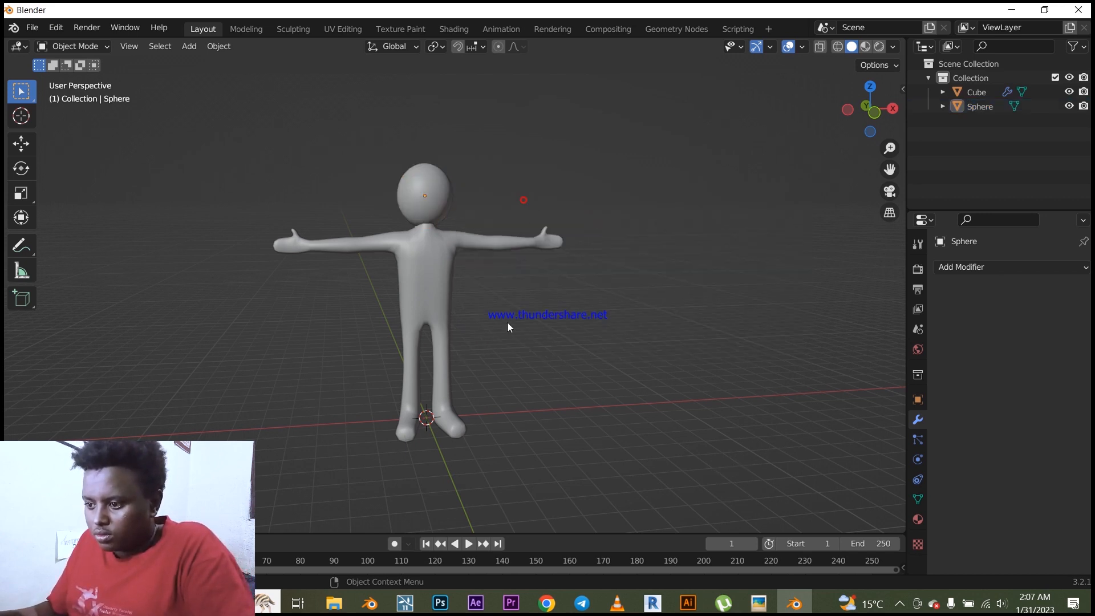
Step: In Edit Mode on the body, select the neck vertices in X-ray front view, scale them along Y and turn off X-ray
middle_drag(508, 321, 442, 194)
scroll(426, 235, up, 2)
scroll(498, 230, up, 2)
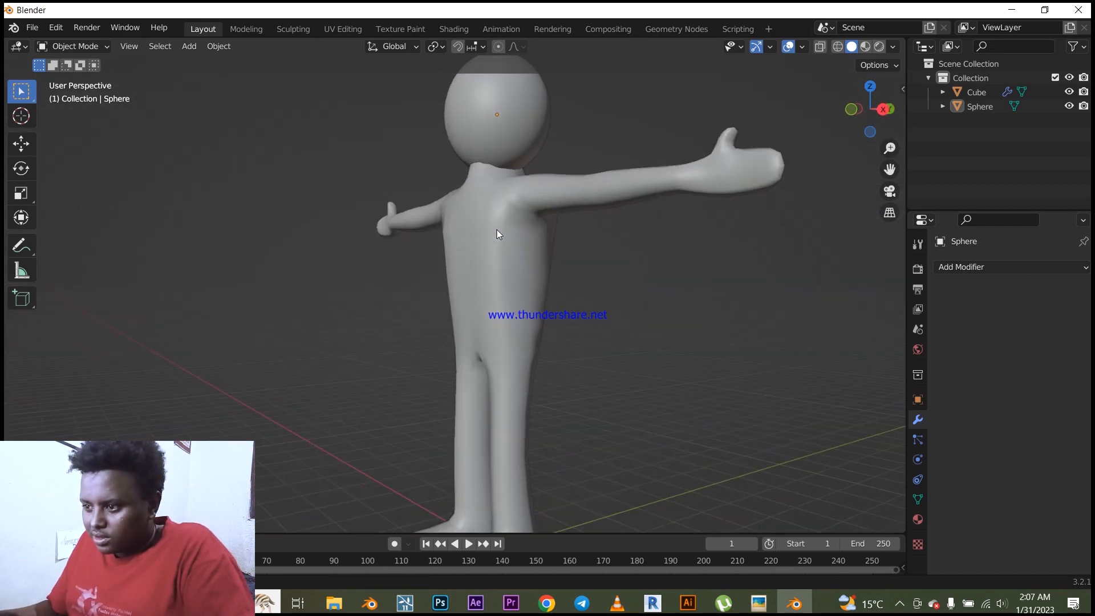
middle_drag(497, 231, 531, 172)
click(480, 282)
key(Tab)
key(KP_1)
key(alt+z)
drag(392, 108, 445, 176)
middle_drag(511, 174, 407, 286)
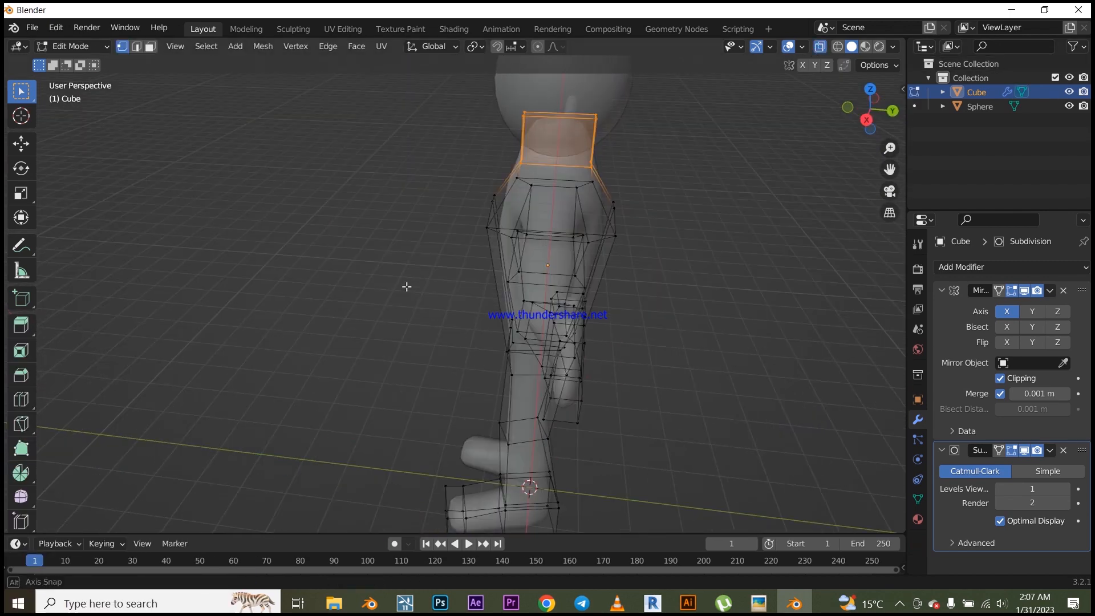
key(s)
key(y)
click(610, 229)
key(alt+z)
scroll(609, 273, down, 1)
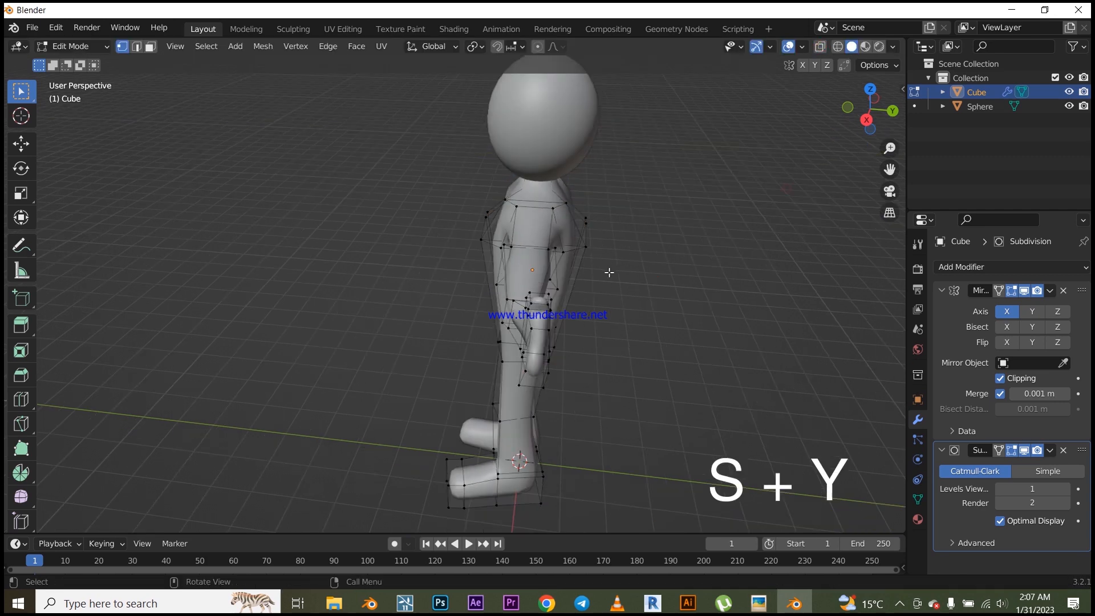